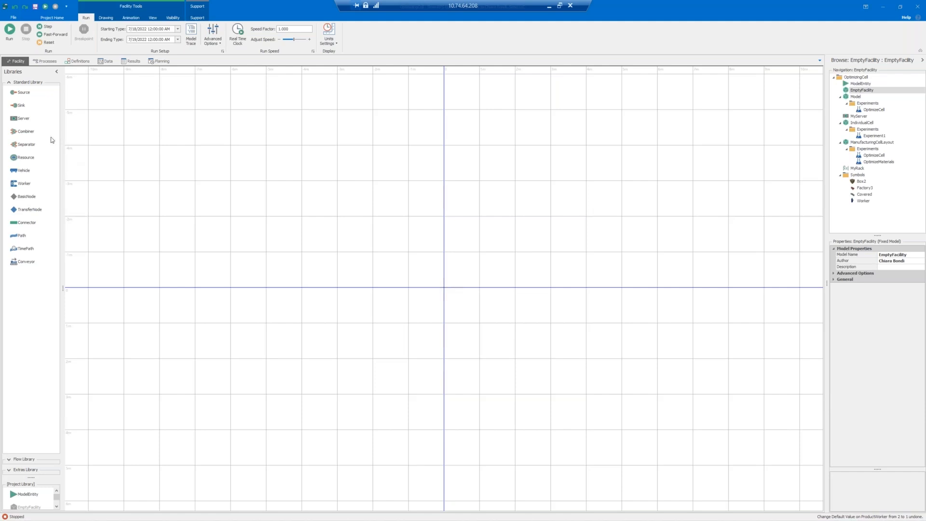
- Place a standard Server above the origin in the empty facility and set its processing time to 5 minutes
{"action": "left_click_drag", "start_coordinate": [18, 120], "coordinate": [448, 234]}
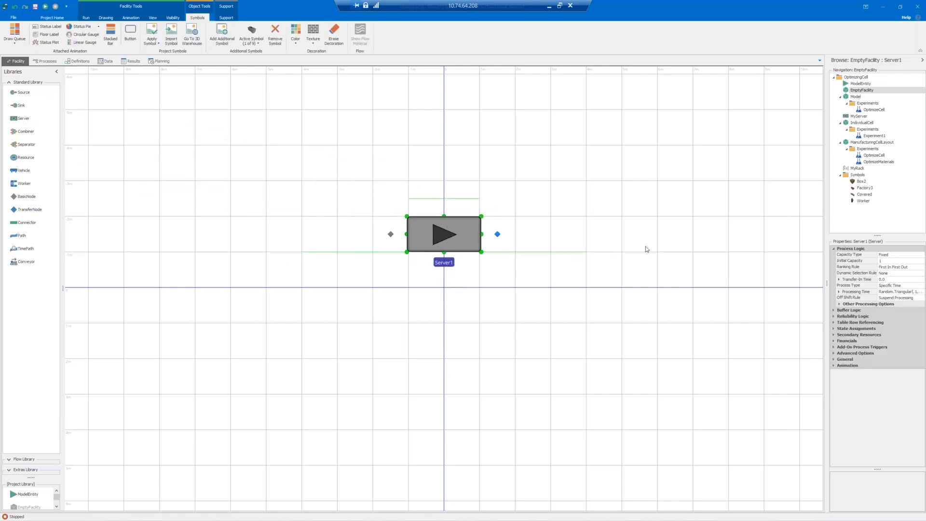
{"action": "double_click", "coordinate": [884, 293]}
{"action": "left_click", "coordinate": [886, 293]}
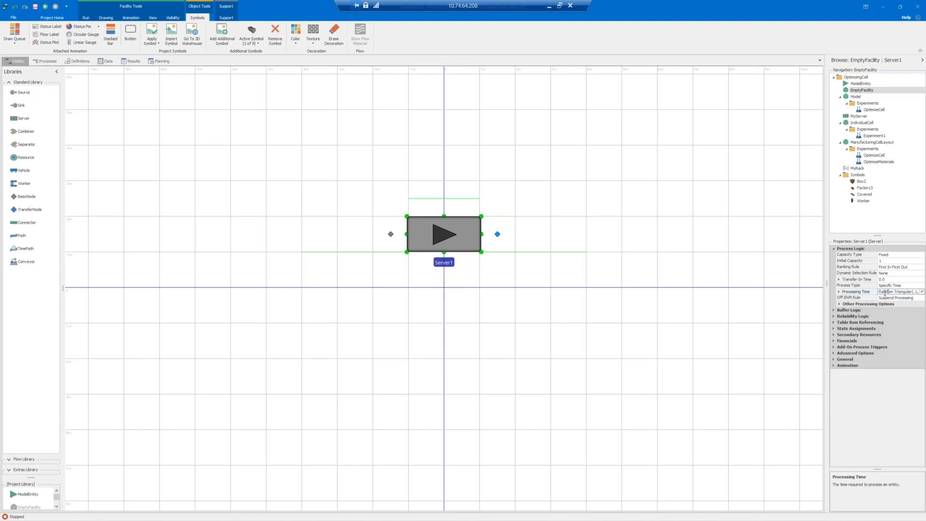
{"action": "key", "text": "ctrl+a"}
{"action": "type", "text": "5"}
{"action": "key", "text": "Return"}
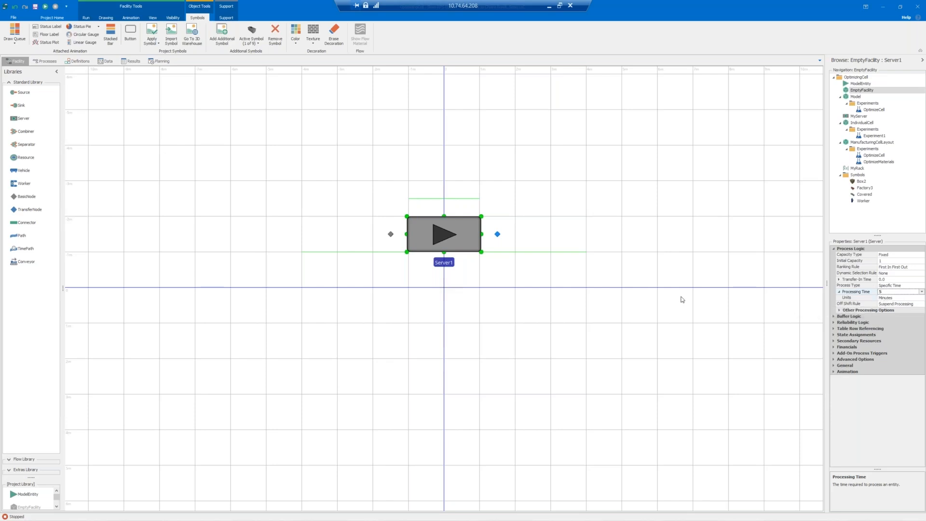
{"action": "left_click", "coordinate": [587, 306]}
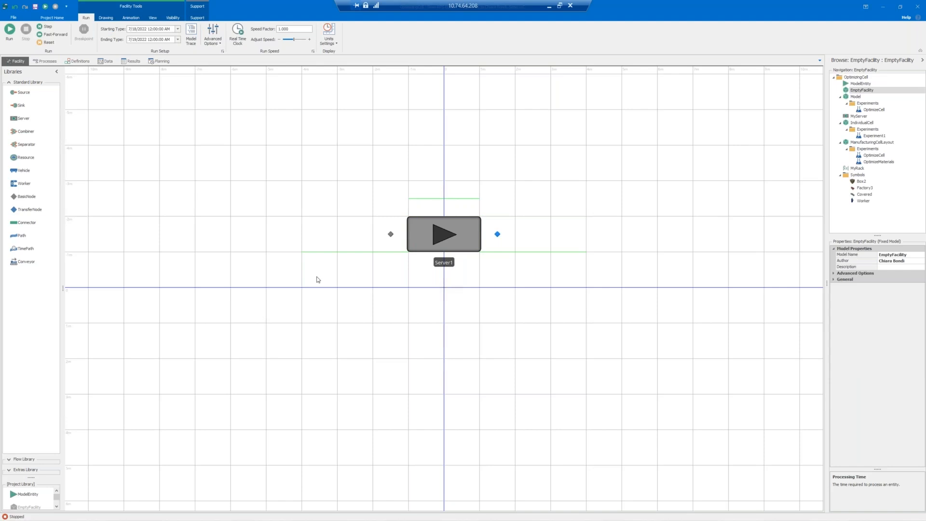
- Create a new library object named MyCustomServer from the placed server
{"action": "left_click", "coordinate": [463, 246]}
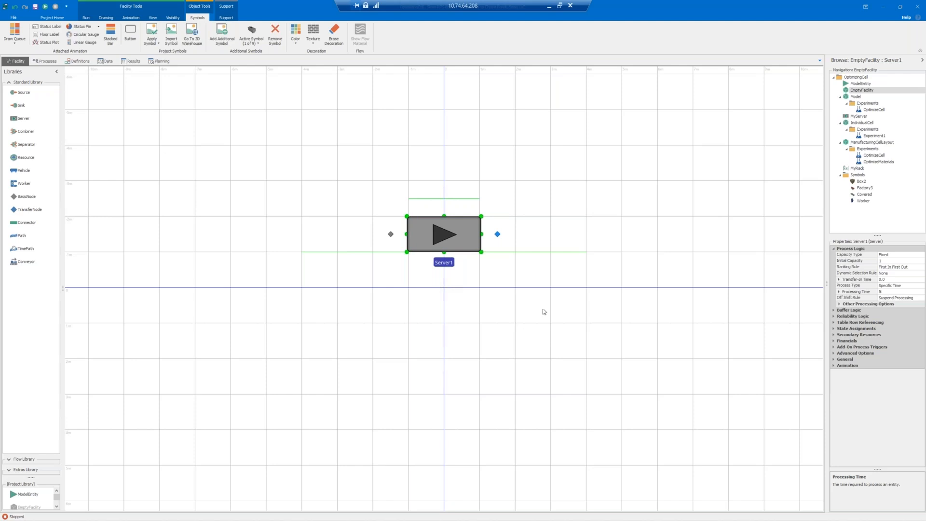
{"action": "right_click", "coordinate": [443, 240]}
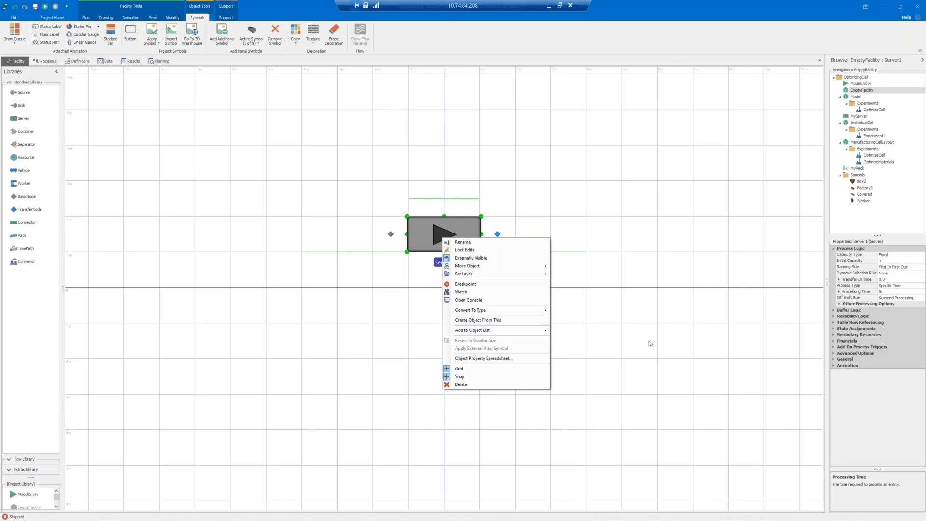
{"action": "left_click", "coordinate": [514, 321]}
{"action": "double_click", "coordinate": [463, 264]}
{"action": "type", "text": "My"}
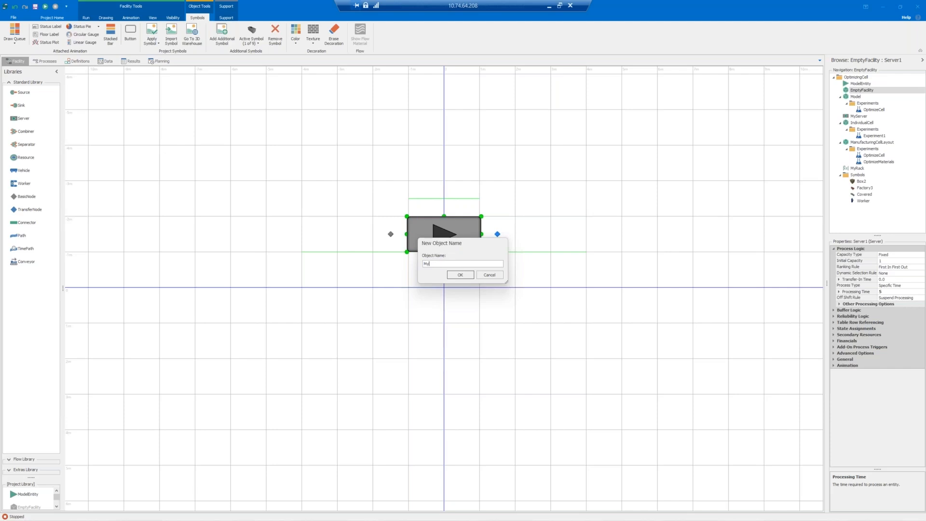
{"action": "type", "text": "CustomServer"}
{"action": "key", "text": "Return"}
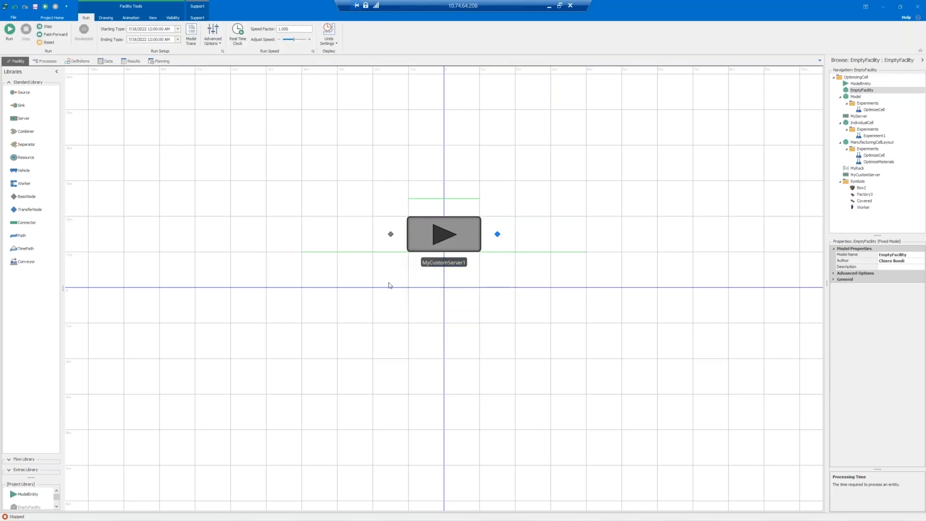
- Enlarge the project library area and place a standard Server above the custom server in the facility
{"action": "left_click", "coordinate": [435, 265]}
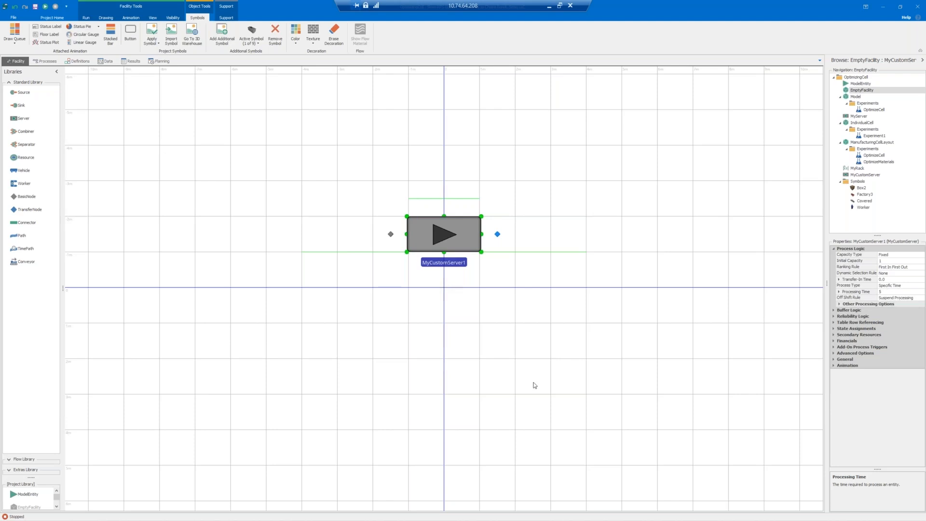
{"action": "left_click_drag", "start_coordinate": [35, 477], "coordinate": [30, 298]}
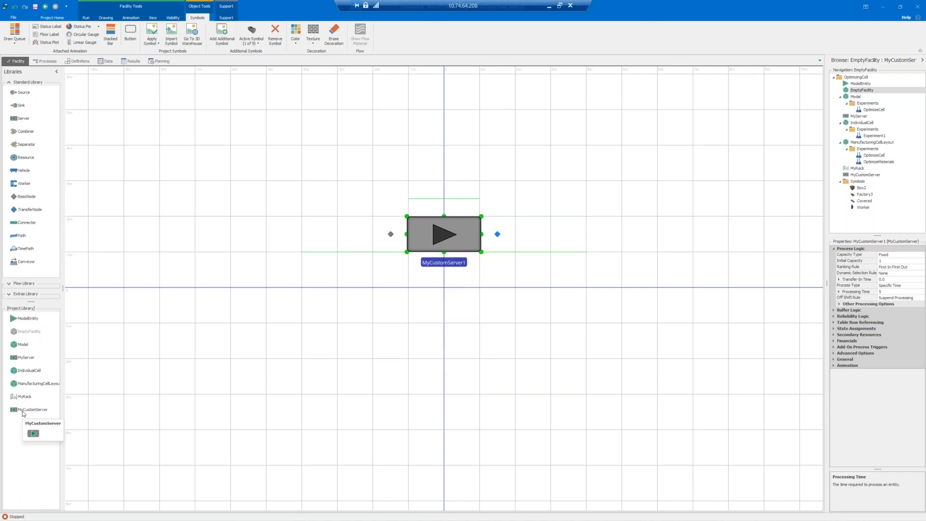
{"action": "left_click_drag", "start_coordinate": [20, 121], "coordinate": [441, 127]}
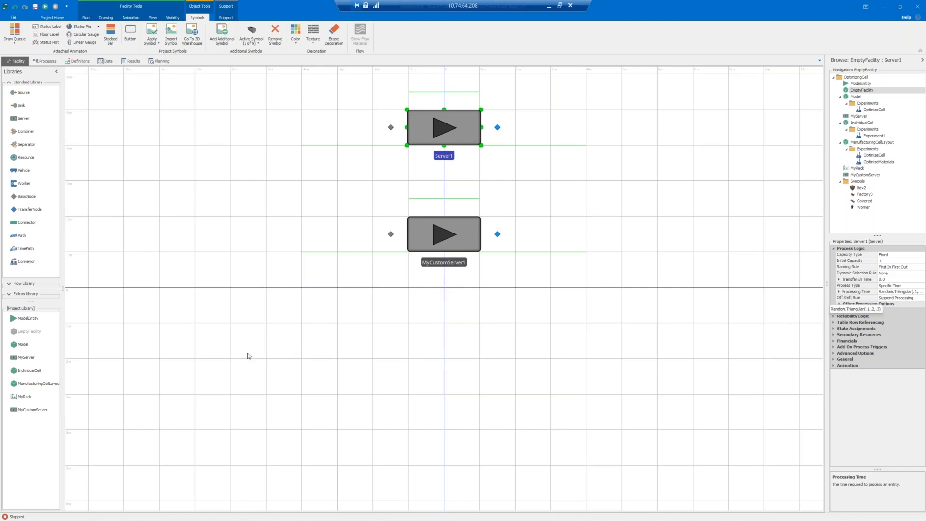
- Place a second MyCustomServer instance from the project library below the first one and align it with the other servers
{"action": "left_click", "coordinate": [19, 411]}
{"action": "left_click_drag", "start_coordinate": [20, 413], "coordinate": [450, 306]}
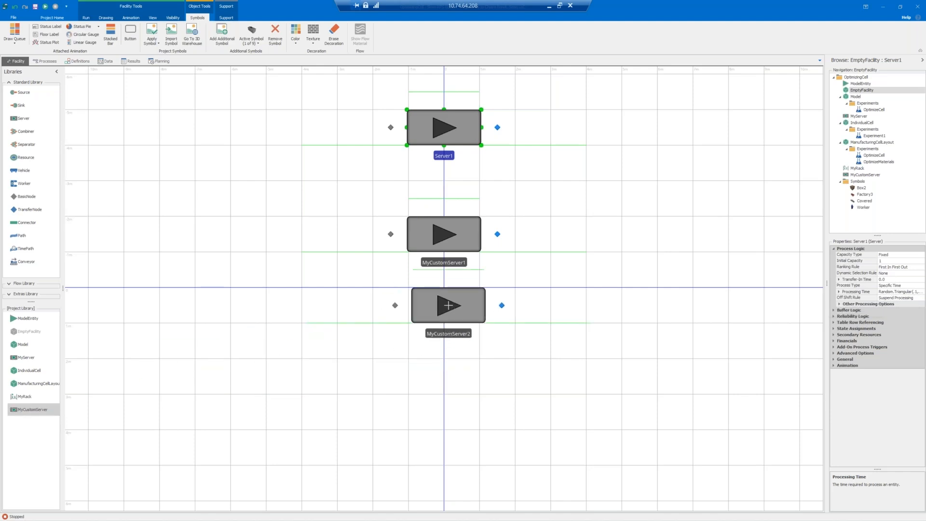
{"action": "left_click", "coordinate": [449, 306]}
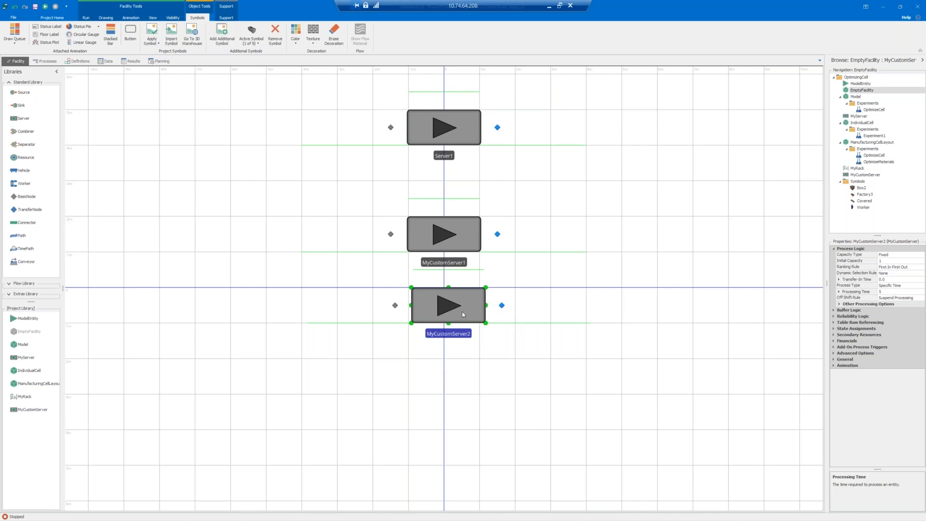
{"action": "left_click_drag", "start_coordinate": [462, 312], "coordinate": [458, 311]}
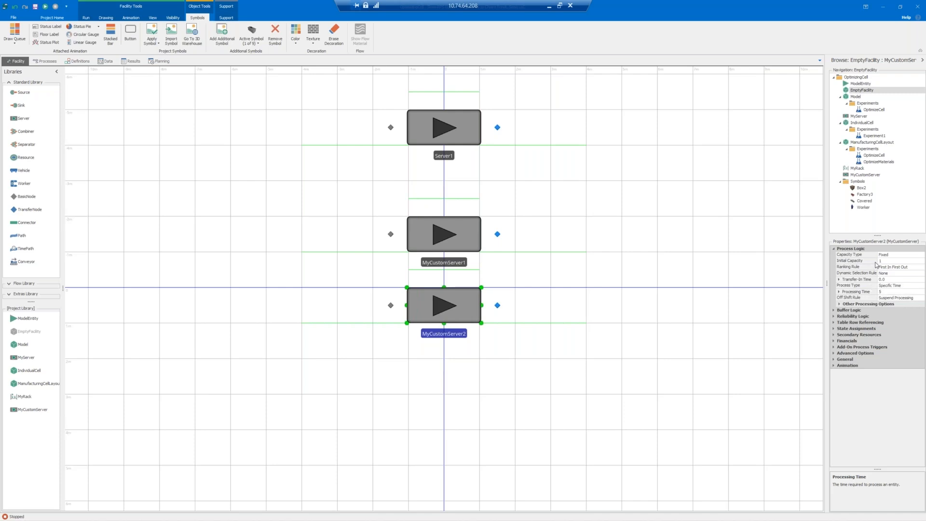
- Set the initial capacity of MyCustomServer2 to 3
{"action": "left_click", "coordinate": [900, 260]}
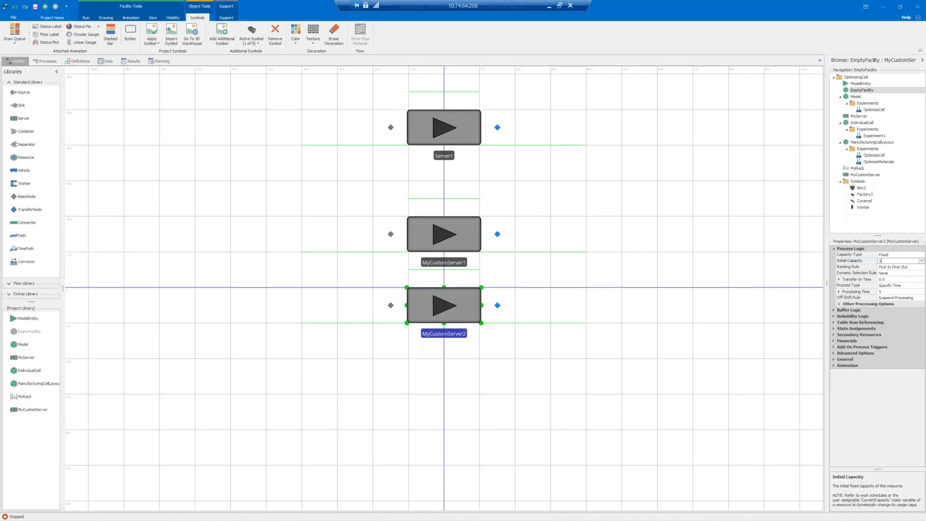
{"action": "type", "text": "3"}
{"action": "left_click", "coordinate": [565, 375]}
- Update the MyCustomServer property defaults from MyCustomServer2, then check the properties of MyCustomServer1 and the standard Server1
{"action": "left_click", "coordinate": [471, 313]}
{"action": "right_click", "coordinate": [471, 313]}
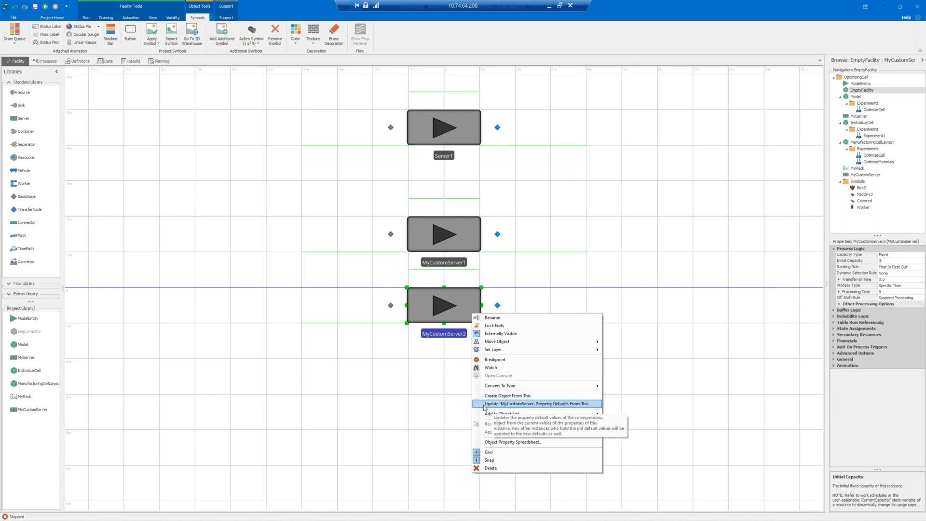
{"action": "left_click", "coordinate": [555, 404]}
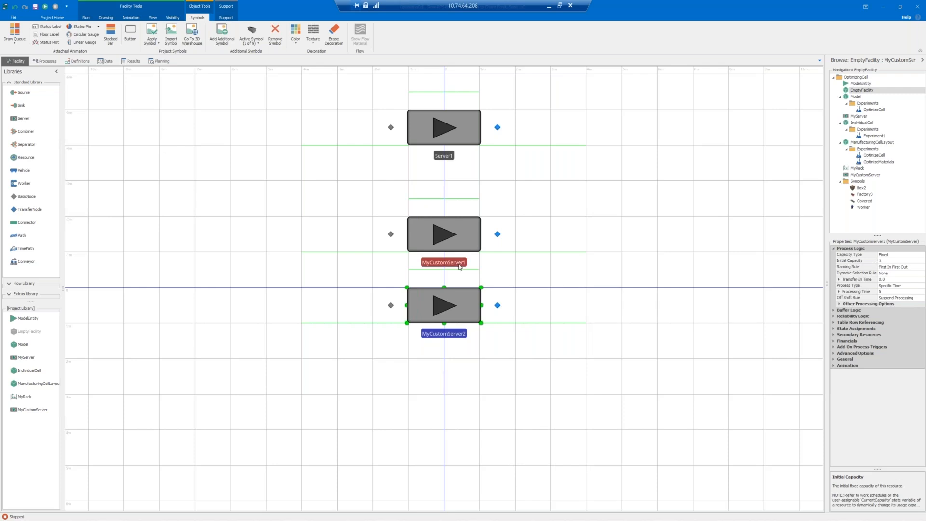
{"action": "left_click", "coordinate": [441, 249]}
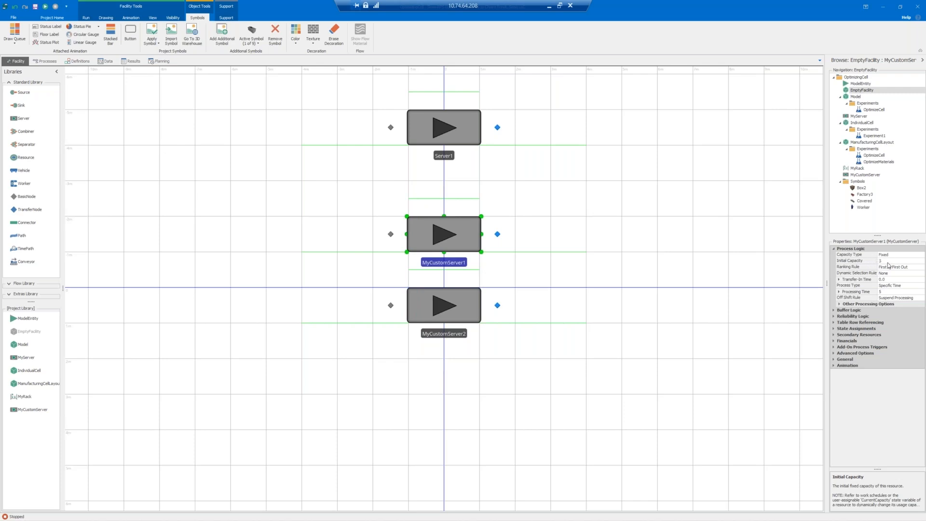
{"action": "left_click", "coordinate": [444, 129]}
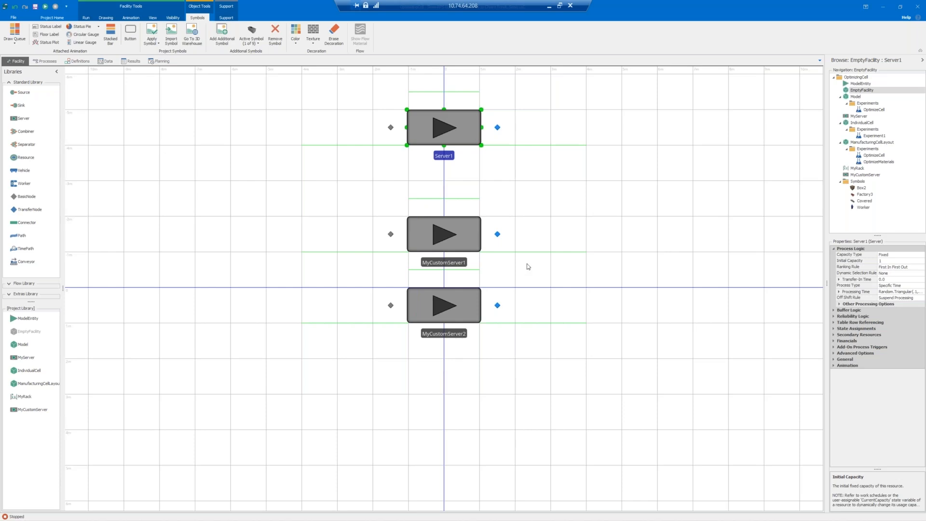
- Open the main Model and examine MyServer1's properties and the tasks data table it references
{"action": "left_click", "coordinate": [855, 97]}
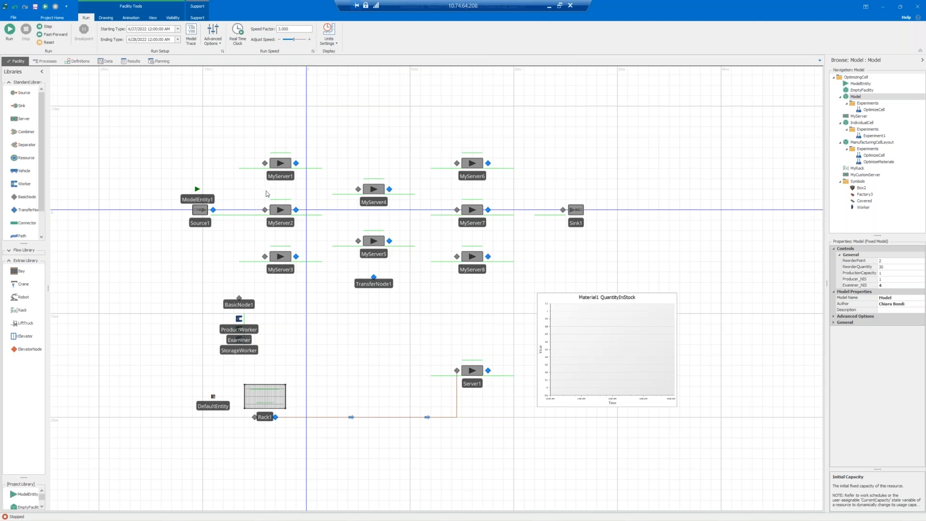
{"action": "scroll", "coordinate": [287, 182], "scroll_direction": "up", "scroll_amount": 2}
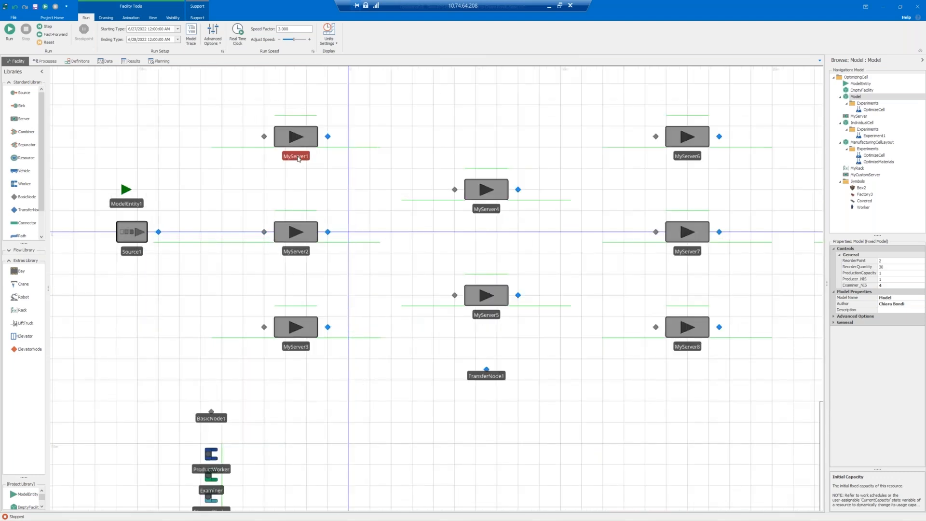
{"action": "left_click", "coordinate": [299, 160]}
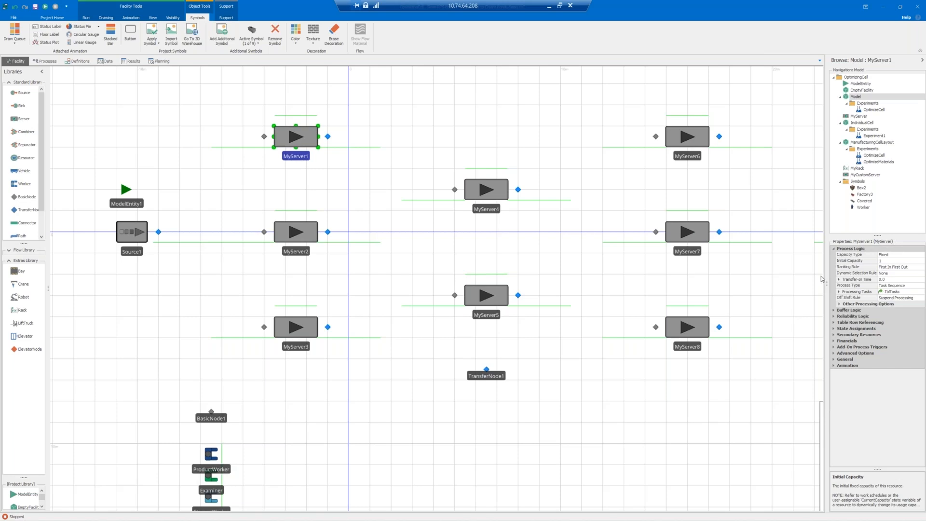
{"action": "left_click", "coordinate": [106, 61]}
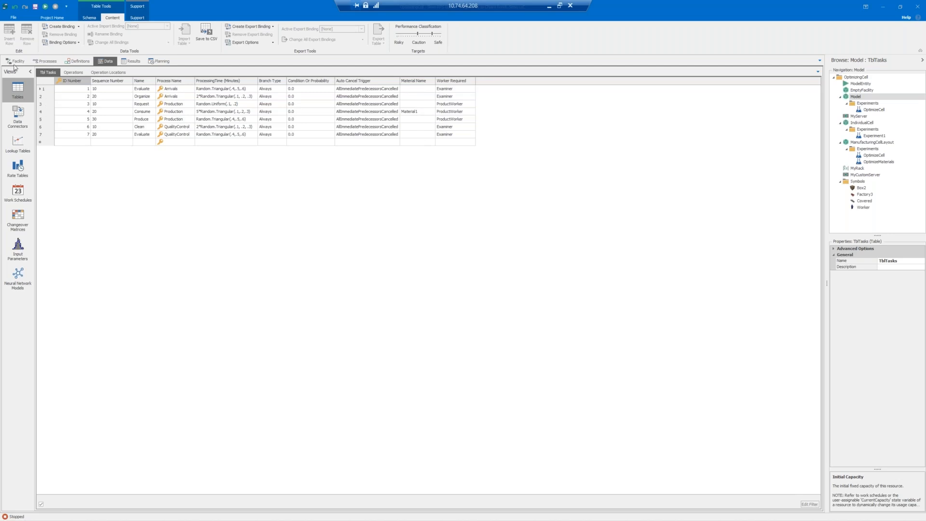
{"action": "left_click", "coordinate": [16, 61]}
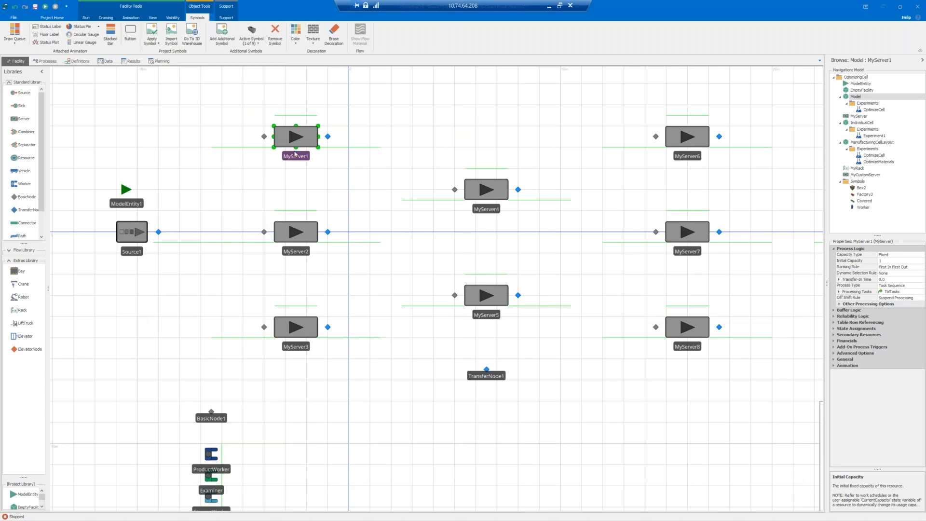
- Examine MyServer1's processing tasks and the table columns their properties reference
{"action": "left_click", "coordinate": [919, 293]}
{"action": "left_click", "coordinate": [920, 292]}
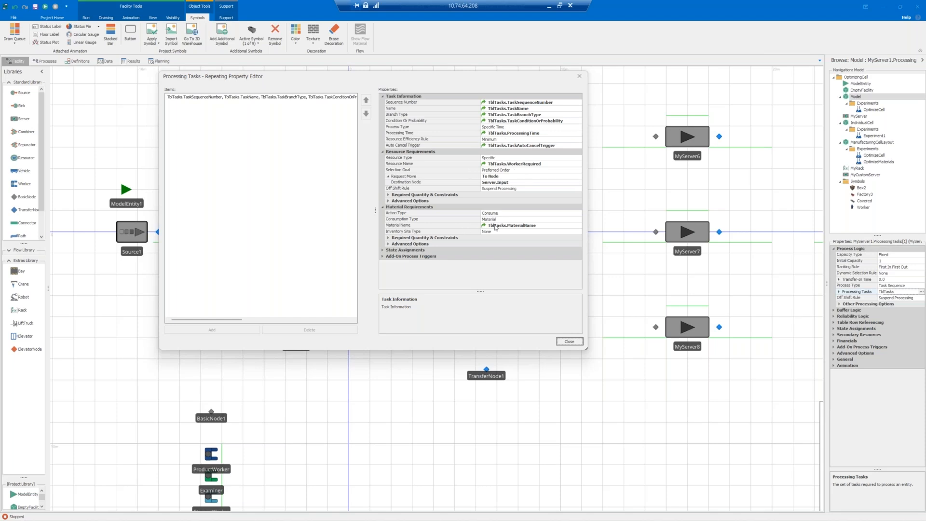
{"action": "left_click", "coordinate": [570, 341]}
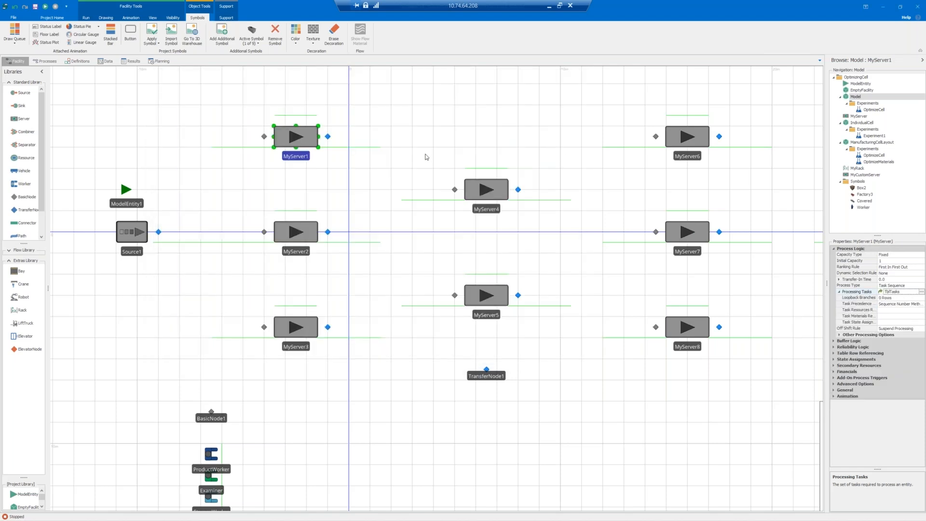
- Reset the model's Examiner_NIS control to its default value
{"action": "scroll", "coordinate": [512, 152], "scroll_direction": "down", "scroll_amount": 2}
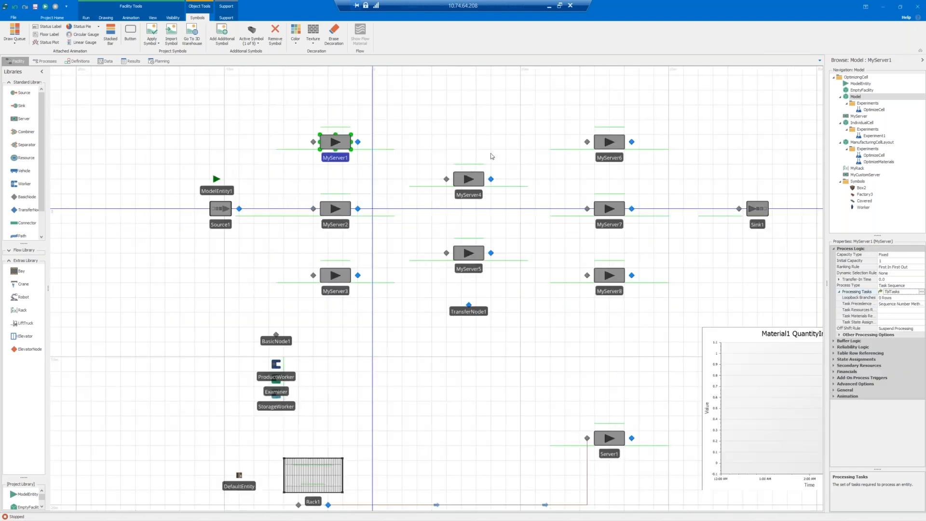
{"action": "left_click", "coordinate": [411, 176]}
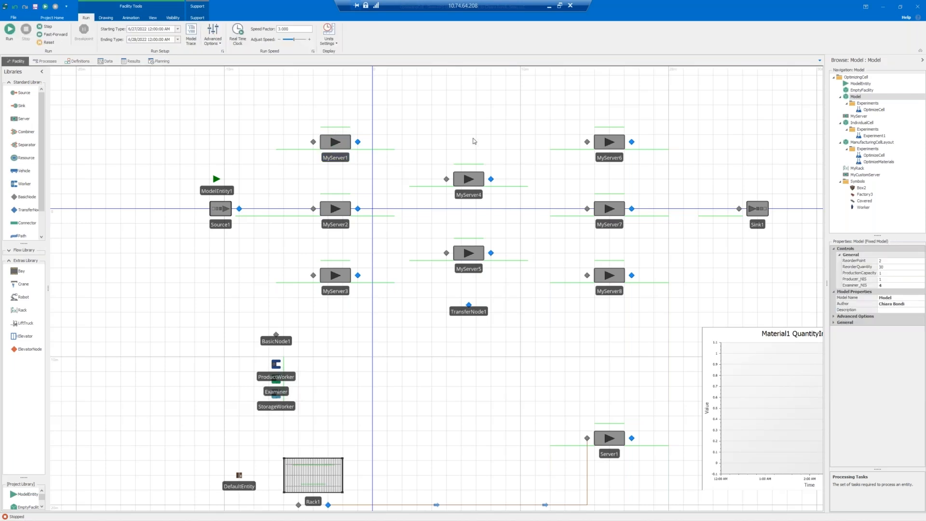
{"action": "scroll", "coordinate": [410, 166], "scroll_direction": "down", "scroll_amount": 3}
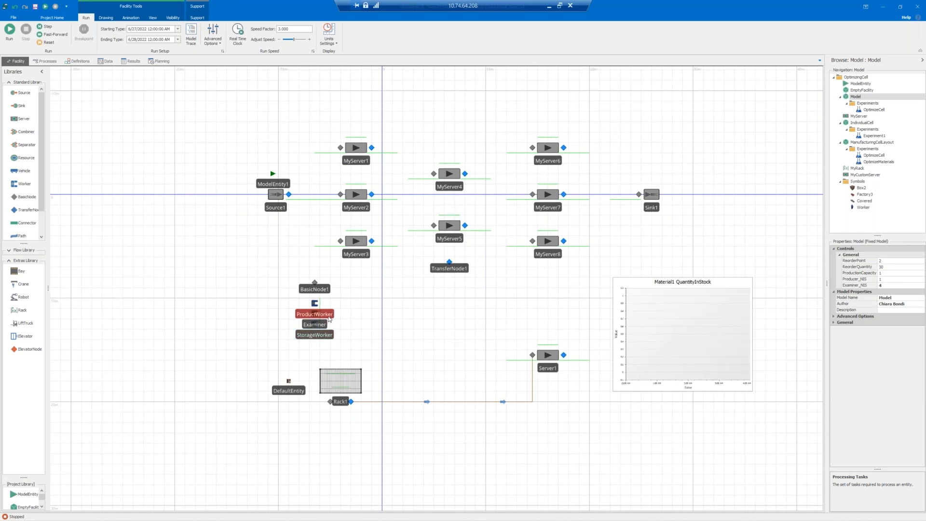
{"action": "scroll", "coordinate": [323, 332], "scroll_direction": "up", "scroll_amount": 1}
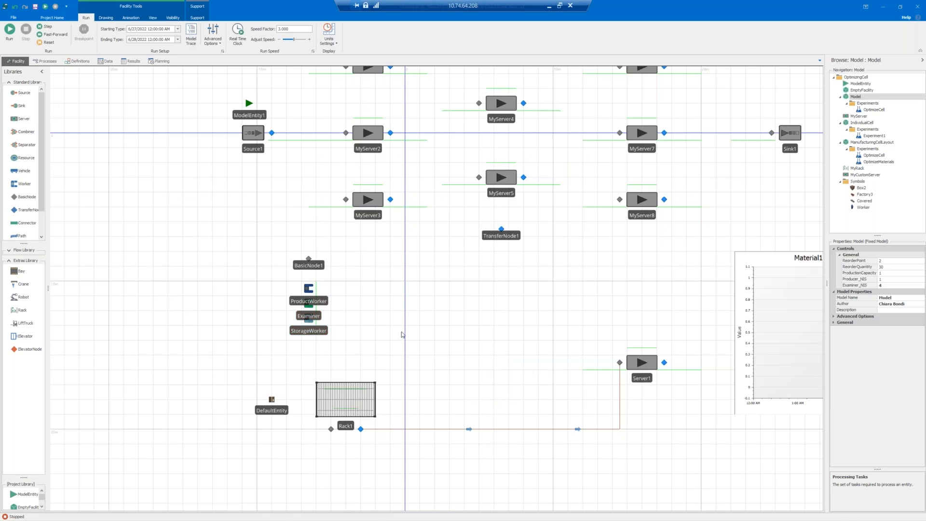
{"action": "left_click_drag", "start_coordinate": [427, 292], "coordinate": [376, 344]}
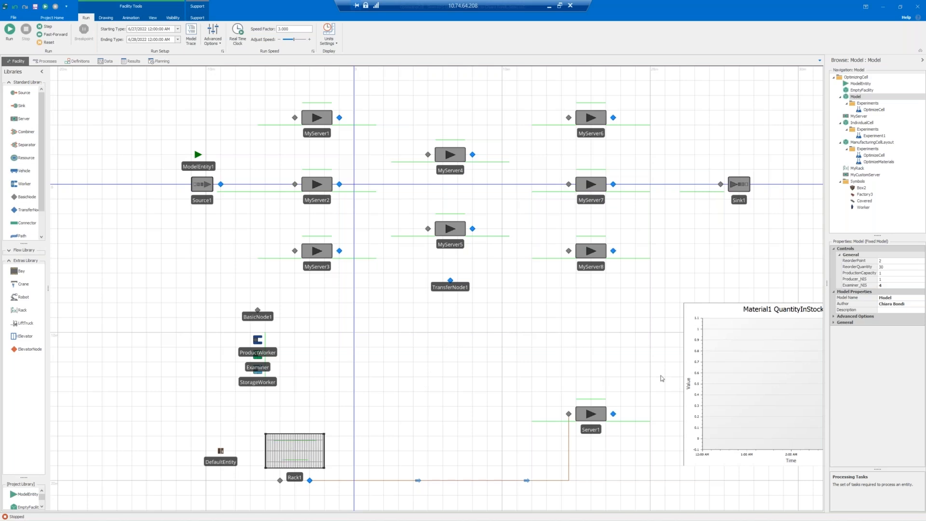
{"action": "right_click", "coordinate": [869, 286]}
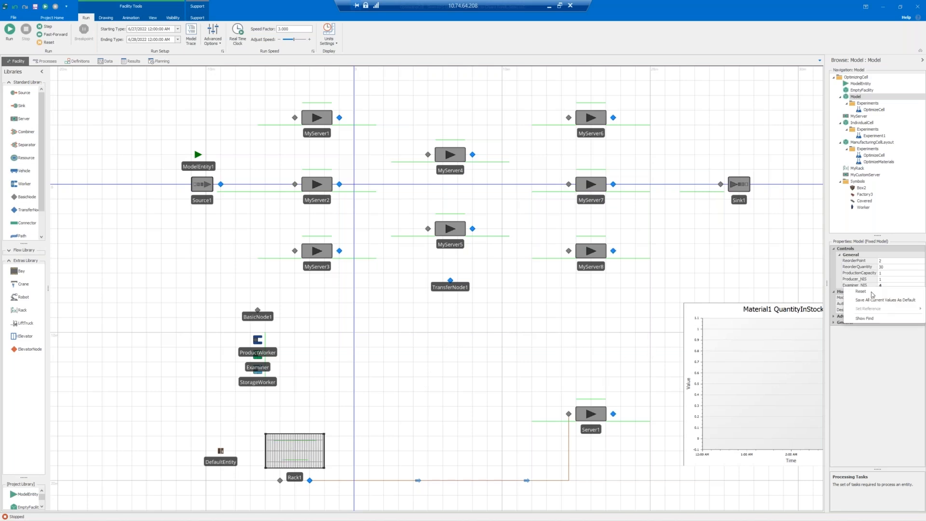
{"action": "left_click", "coordinate": [871, 292]}
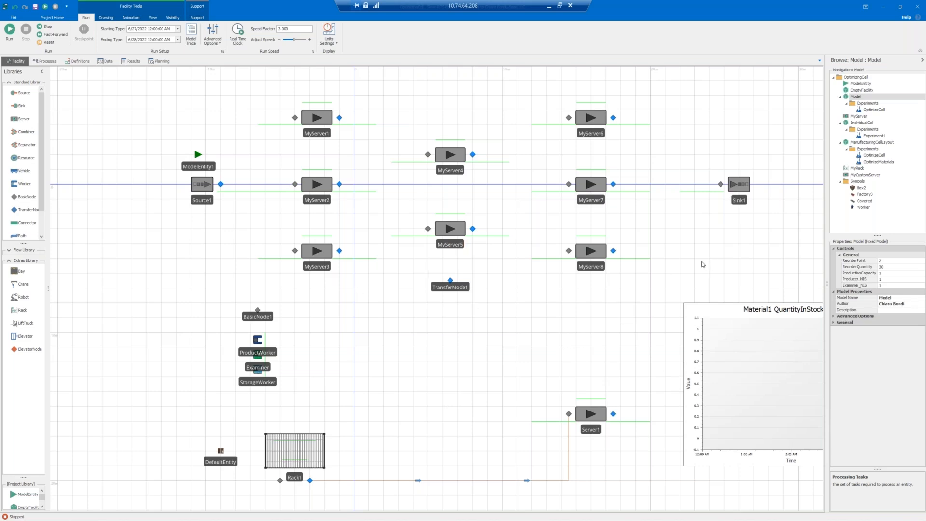
{"action": "left_click_drag", "start_coordinate": [711, 260], "coordinate": [687, 263]}
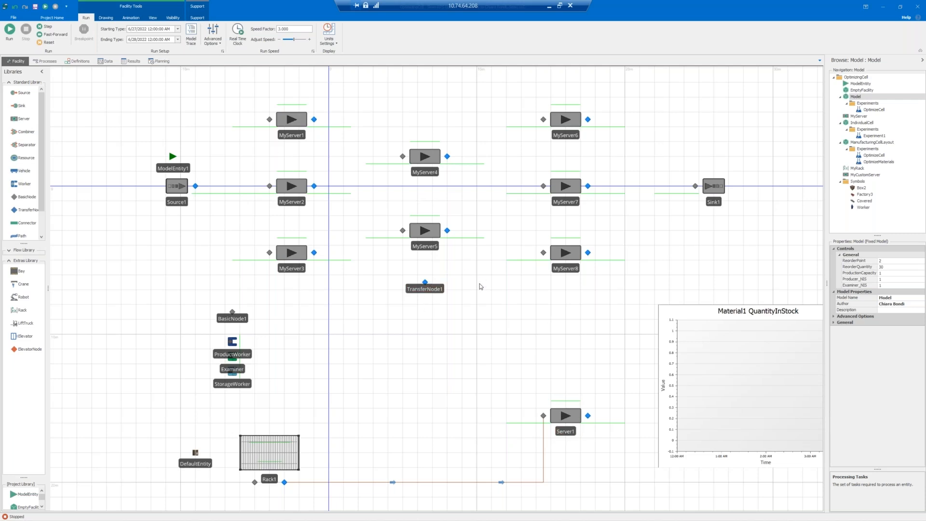
{"action": "scroll", "coordinate": [477, 287], "scroll_direction": "down", "scroll_amount": 2}
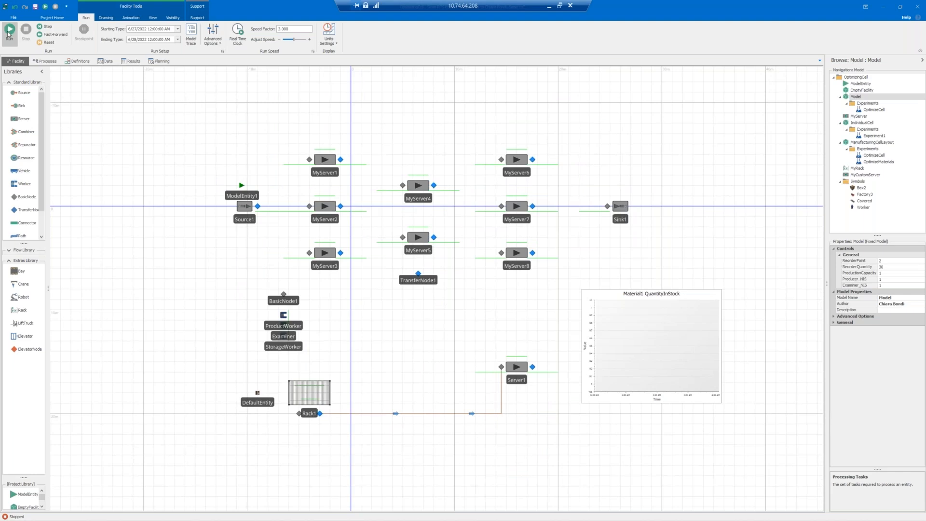
- Run the model's simulation briefly and stop it, widening the Libraries area and enlarging the Project Library list
{"action": "left_click", "coordinate": [11, 32]}
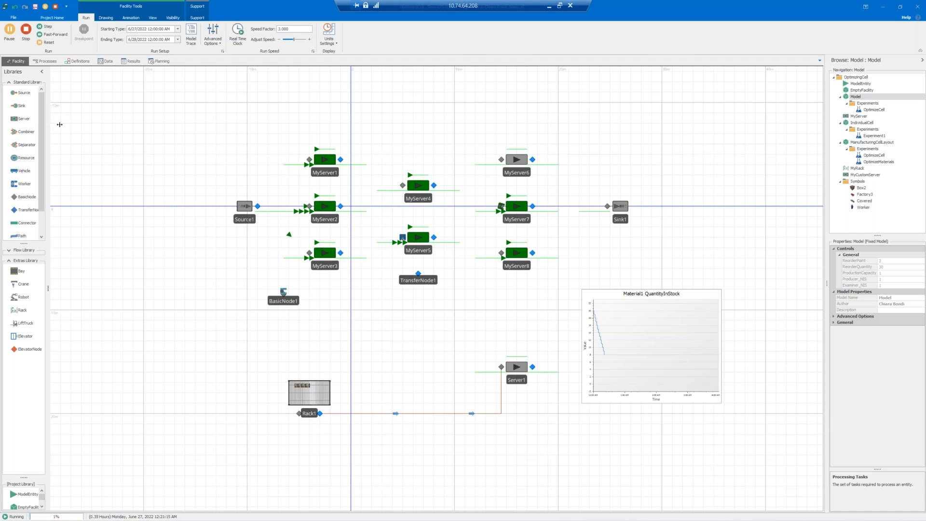
{"action": "left_click_drag", "start_coordinate": [48, 124], "coordinate": [81, 124]}
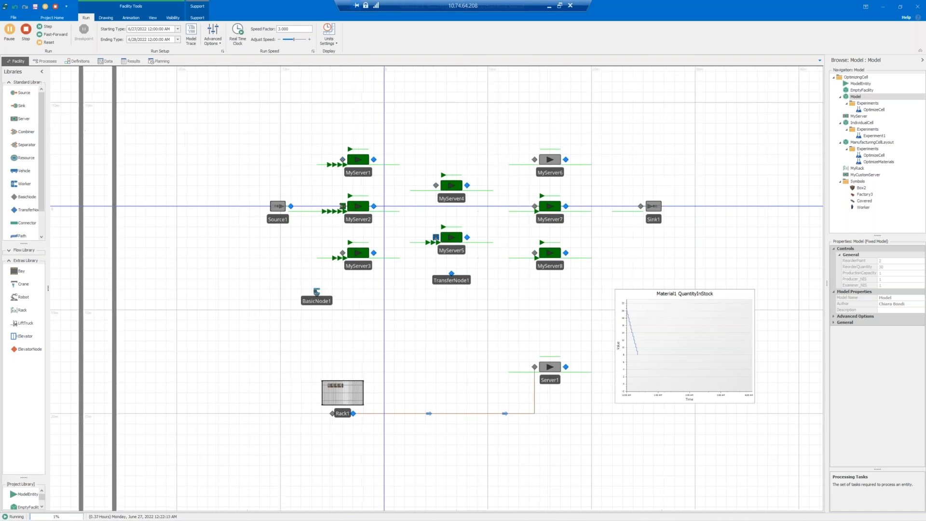
{"action": "left_click", "coordinate": [26, 34]}
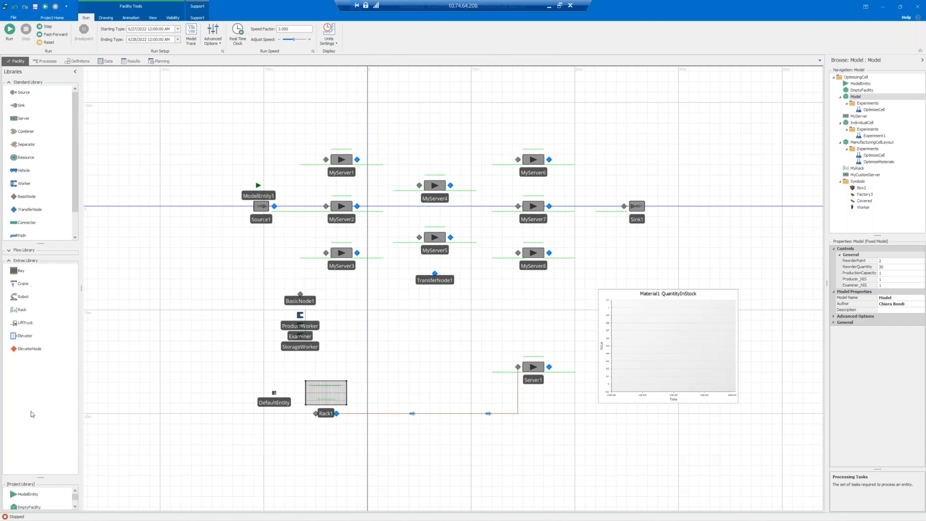
{"action": "left_click_drag", "start_coordinate": [47, 477], "coordinate": [47, 377]}
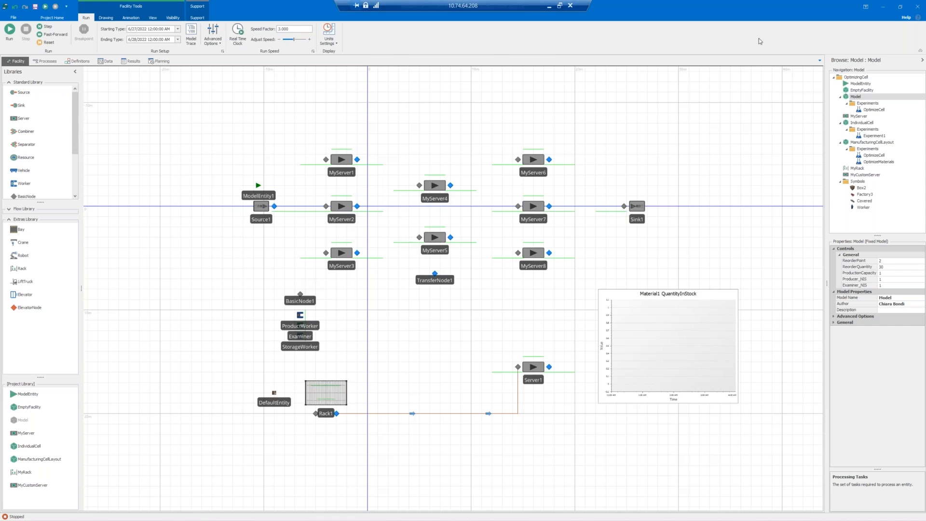
- Open the IndividualCell model and the ManufacturingCellLayout model, then examine the properties of IndividualCell1 in the layout
{"action": "left_click", "coordinate": [864, 123]}
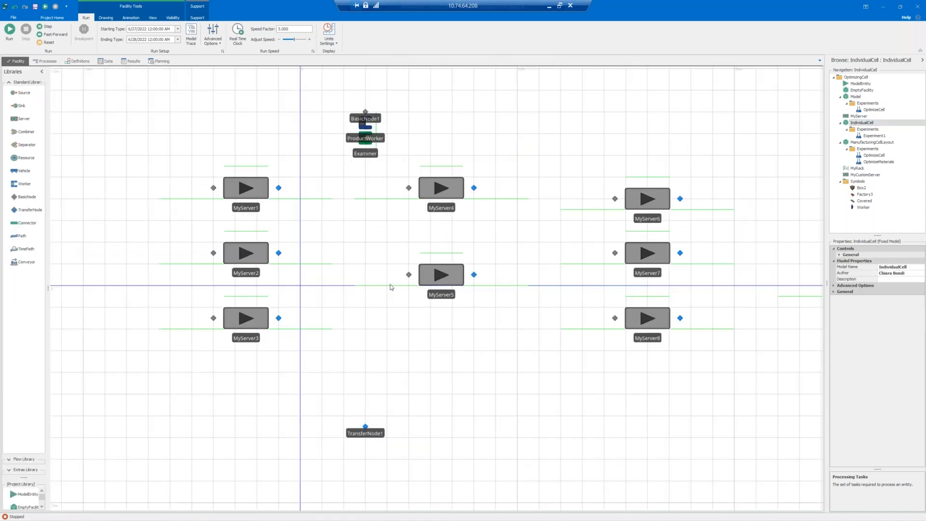
{"action": "scroll", "coordinate": [392, 286], "scroll_direction": "down", "scroll_amount": 2}
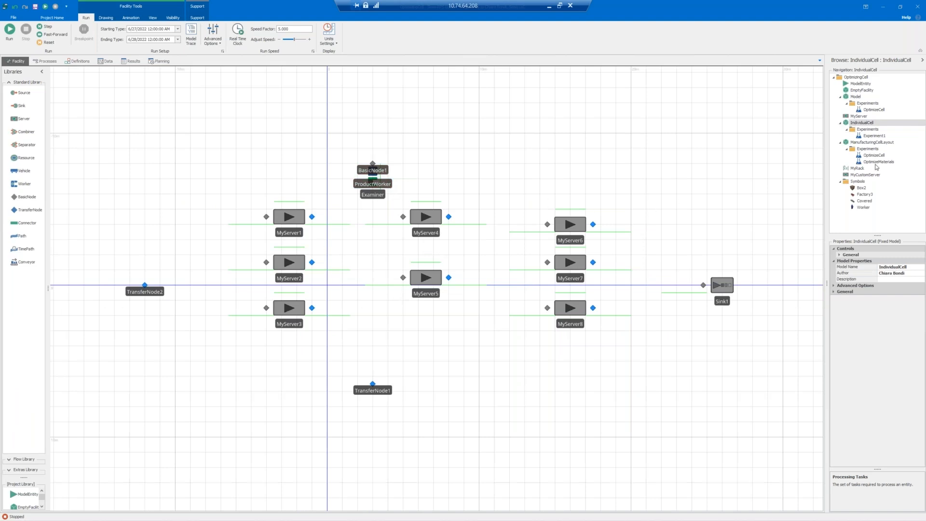
{"action": "left_click", "coordinate": [879, 142]}
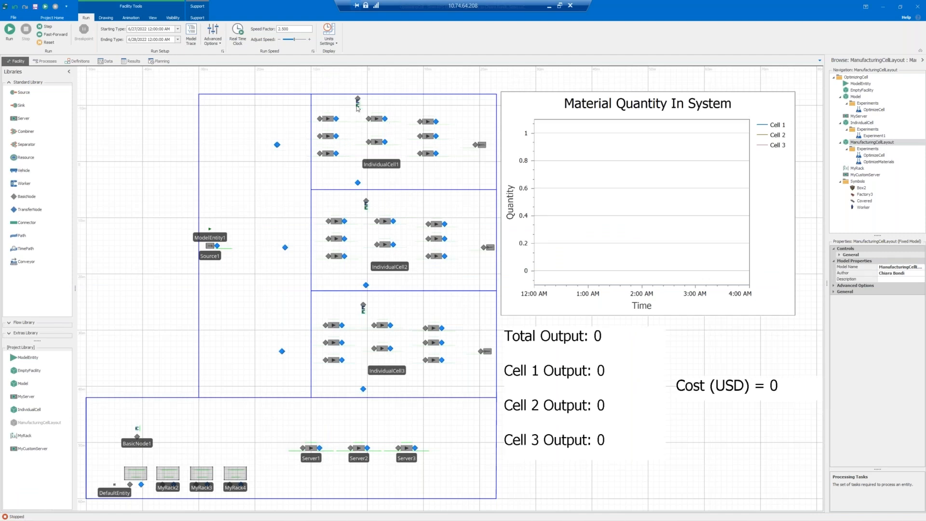
{"action": "left_click", "coordinate": [331, 137]}
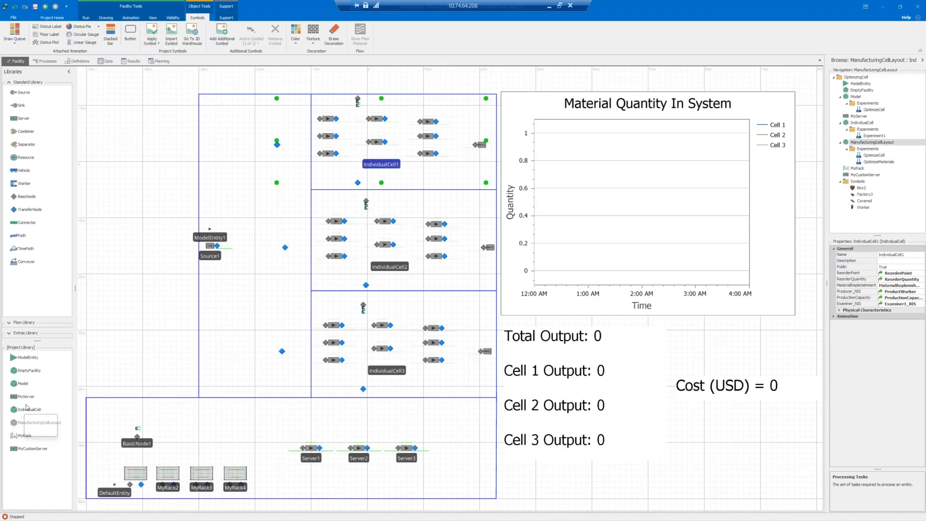
- Place another IndividualCell from the Project Library below Source1, delete it, and recheck IndividualCell1's properties
{"action": "left_click_drag", "start_coordinate": [21, 412], "coordinate": [234, 302]}
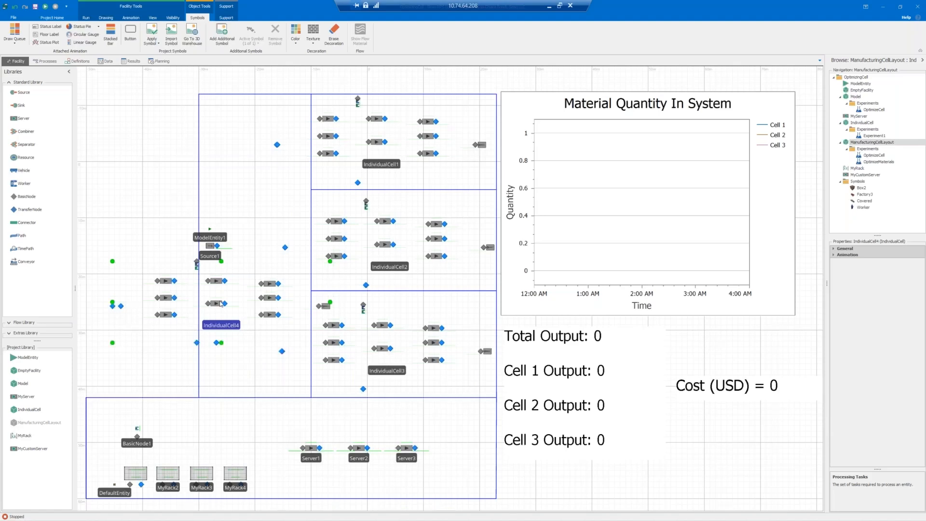
{"action": "key", "text": "Delete"}
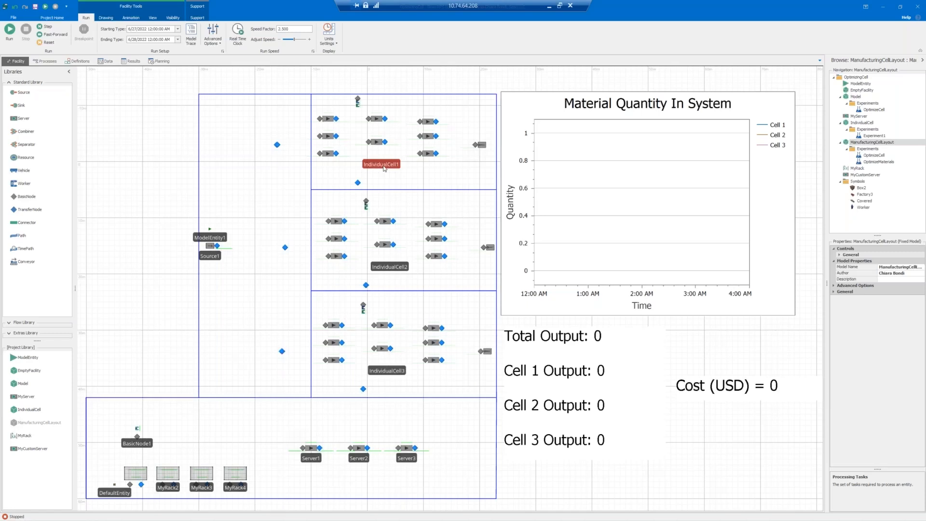
{"action": "left_click", "coordinate": [382, 165]}
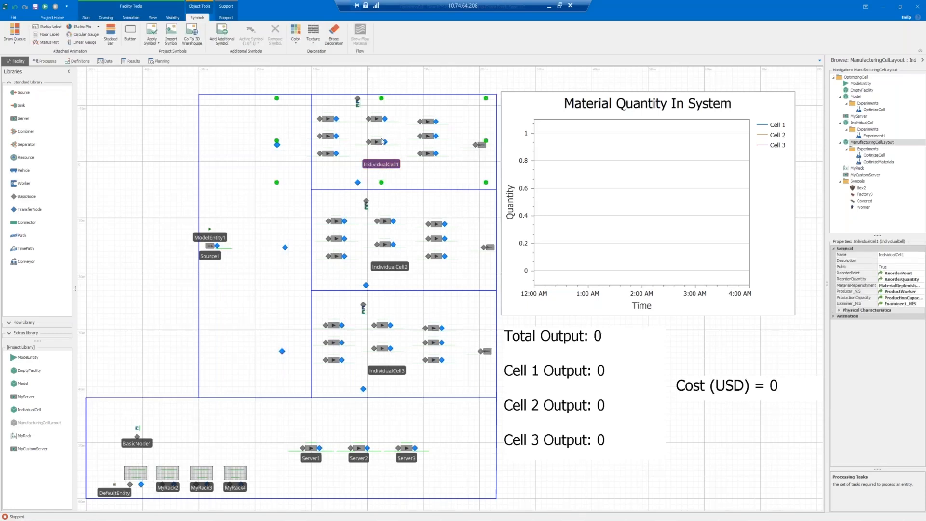
{"action": "left_click", "coordinate": [179, 280]}
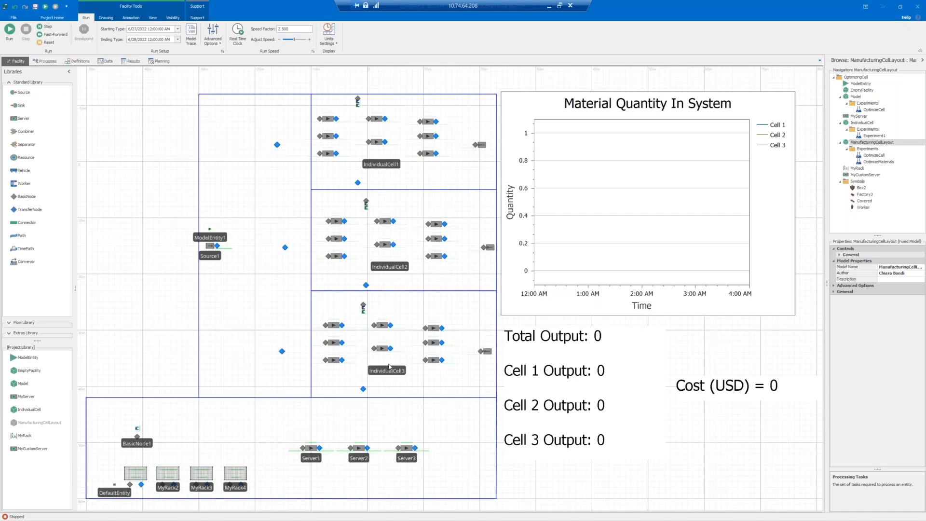
- Return to the main Model, run its simulation to observe the servers and material stock plot, and stop the run
{"action": "left_click", "coordinate": [857, 97]}
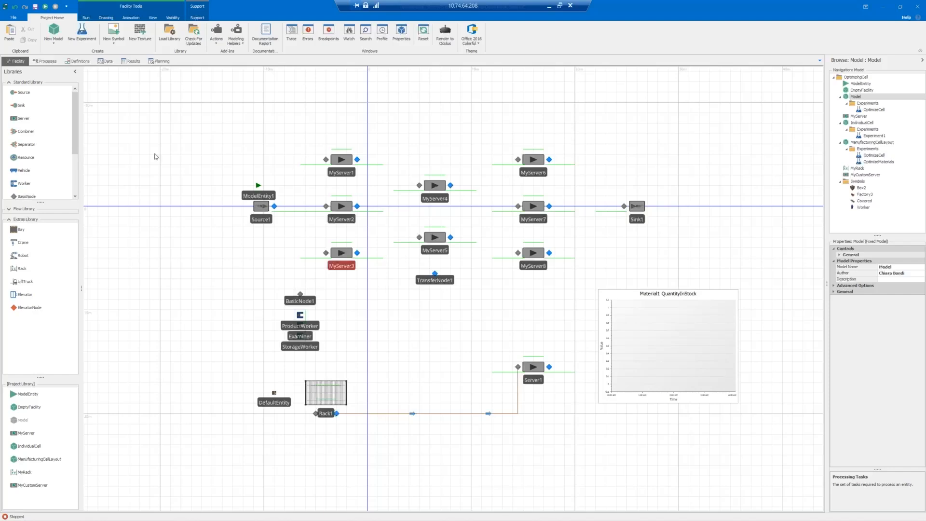
{"action": "left_click", "coordinate": [86, 17]}
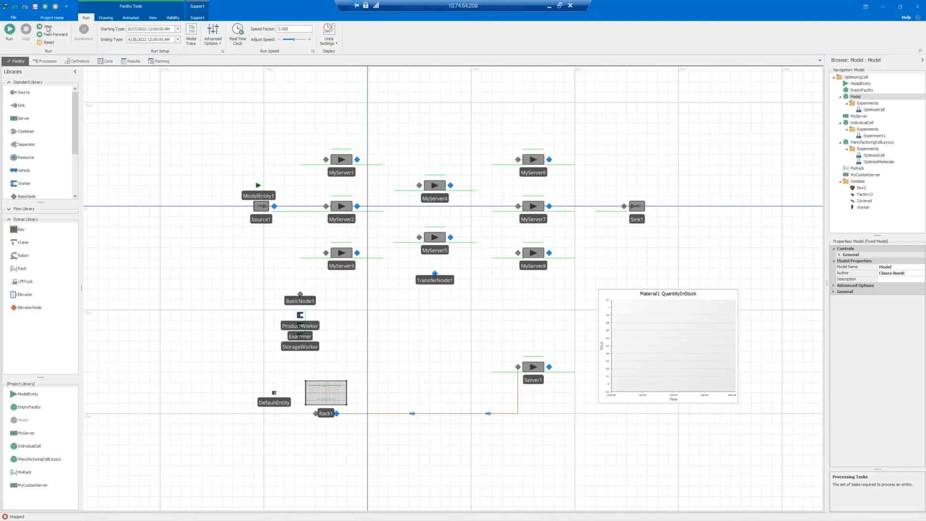
{"action": "left_click", "coordinate": [15, 36]}
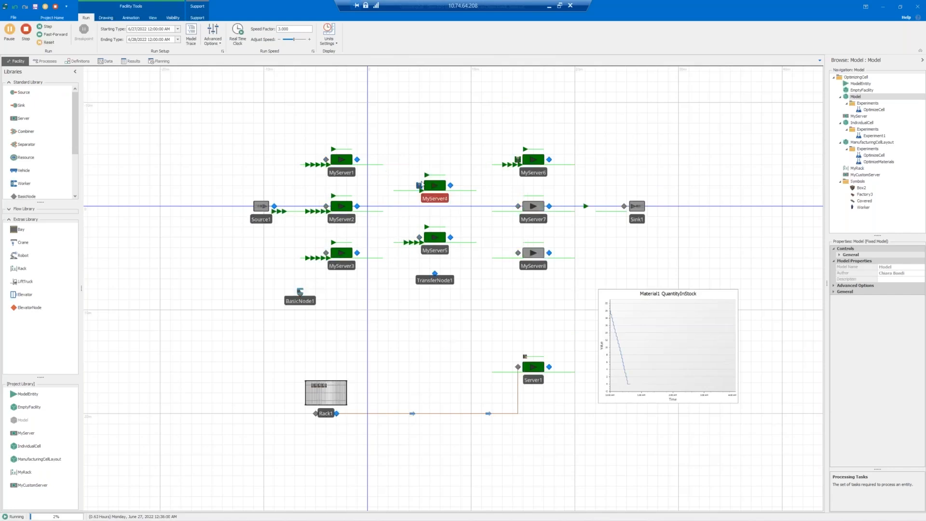
{"action": "left_click", "coordinate": [26, 39]}
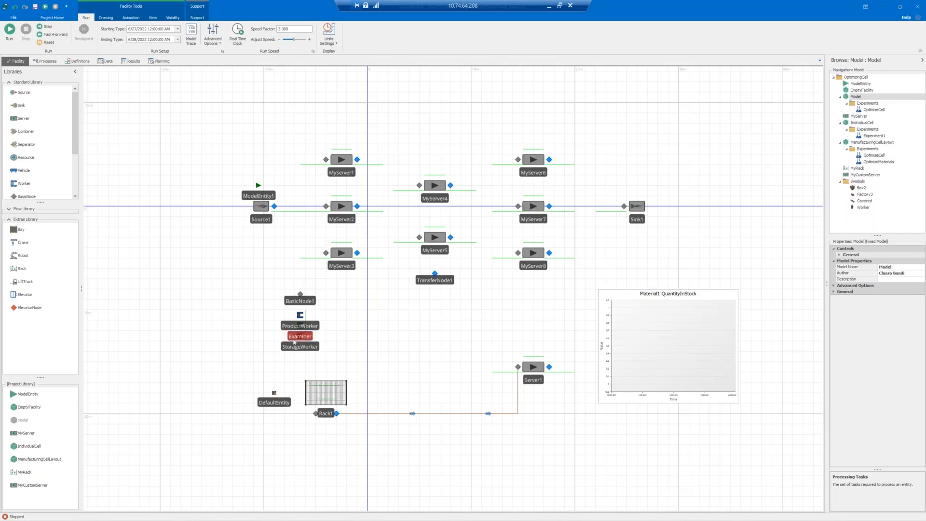
- Reset ProductWorker's Initial Number In System to remove its property reference, and set the value directly to 2
{"action": "left_click", "coordinate": [311, 331]}
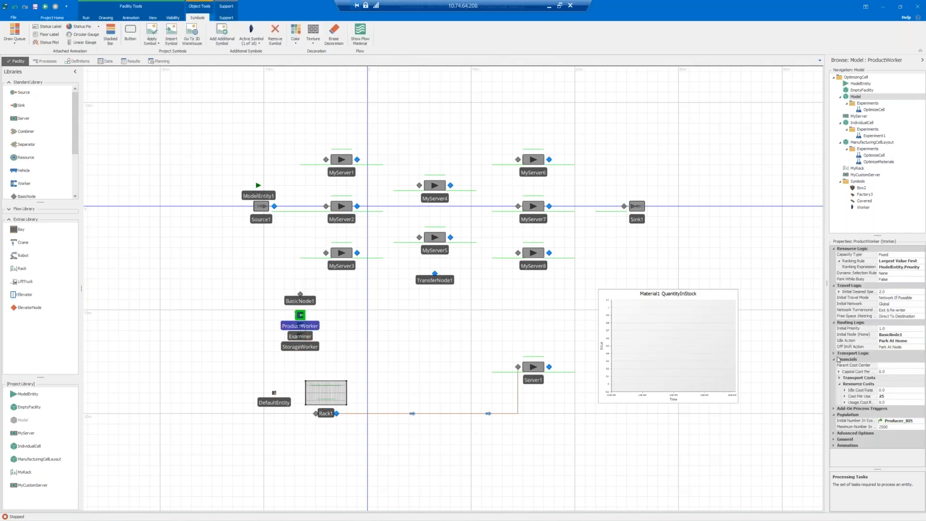
{"action": "right_click", "coordinate": [868, 423]}
{"action": "left_click", "coordinate": [875, 427]}
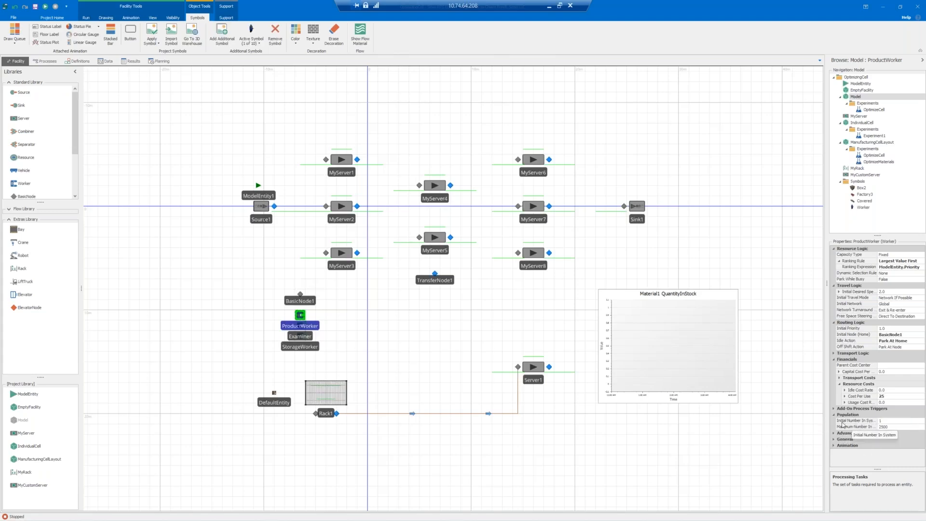
{"action": "left_click", "coordinate": [873, 421]}
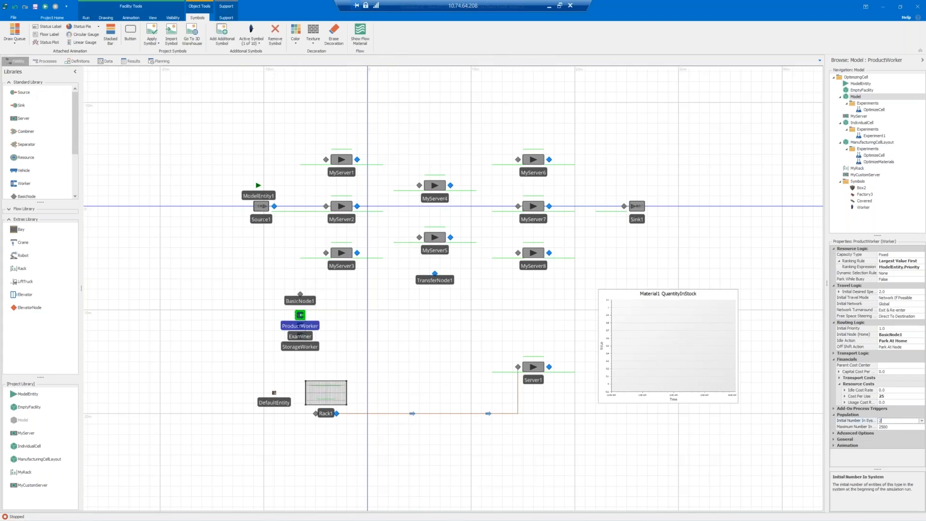
{"action": "left_click", "coordinate": [821, 424]}
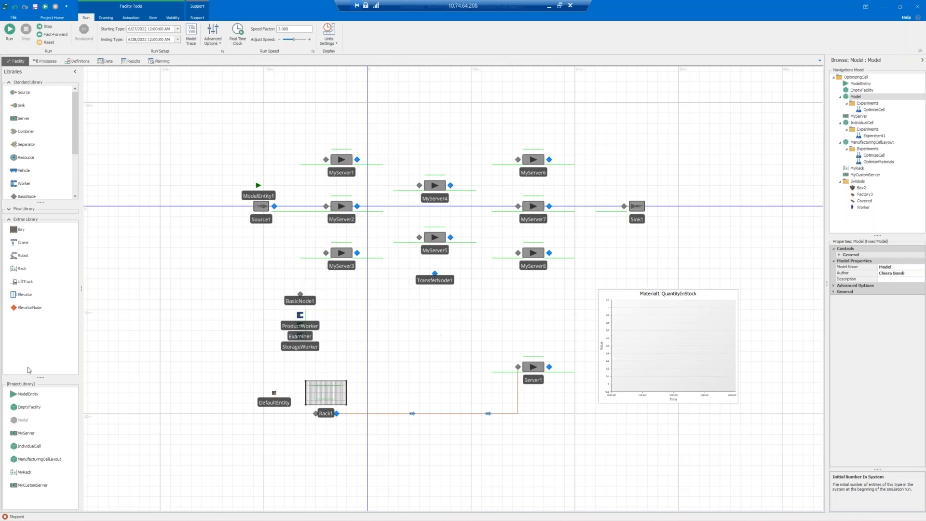
- Review the Model's property definitions and the matching general control values on the facility
{"action": "left_click", "coordinate": [73, 63]}
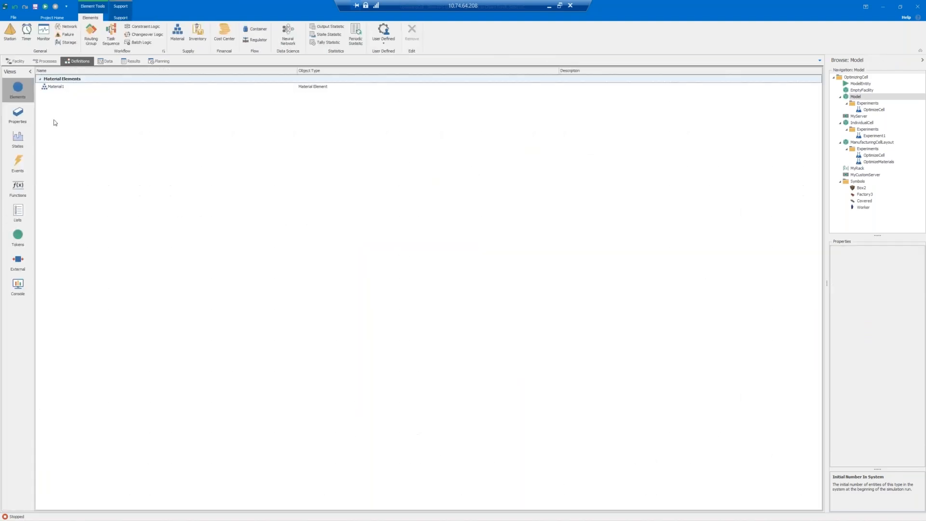
{"action": "left_click", "coordinate": [16, 123]}
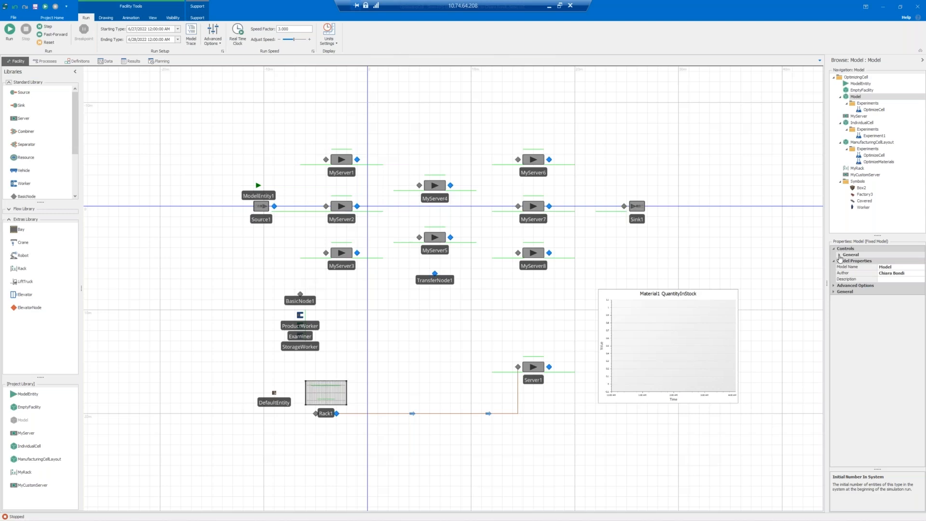
{"action": "left_click", "coordinate": [839, 255]}
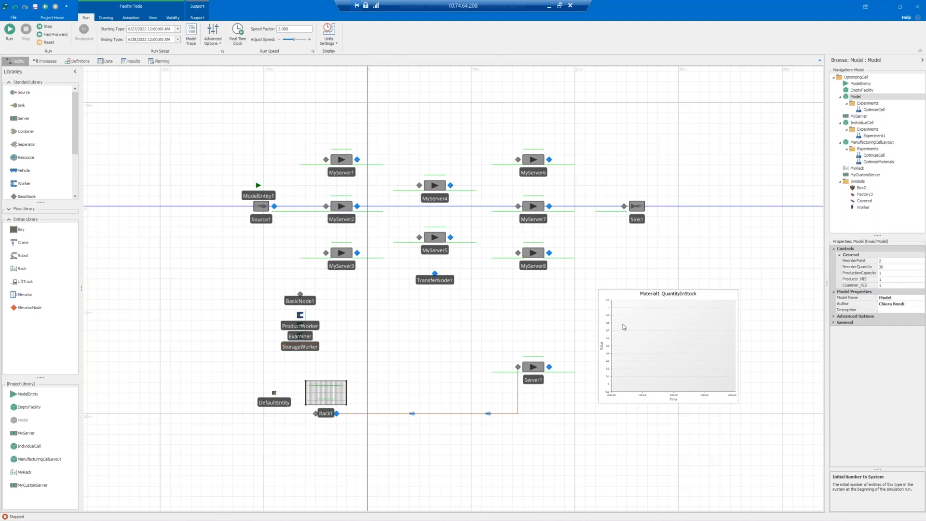
- Set ProductWorker's Initial Number In System to reference the Producer_NIS property
{"action": "left_click", "coordinate": [294, 327]}
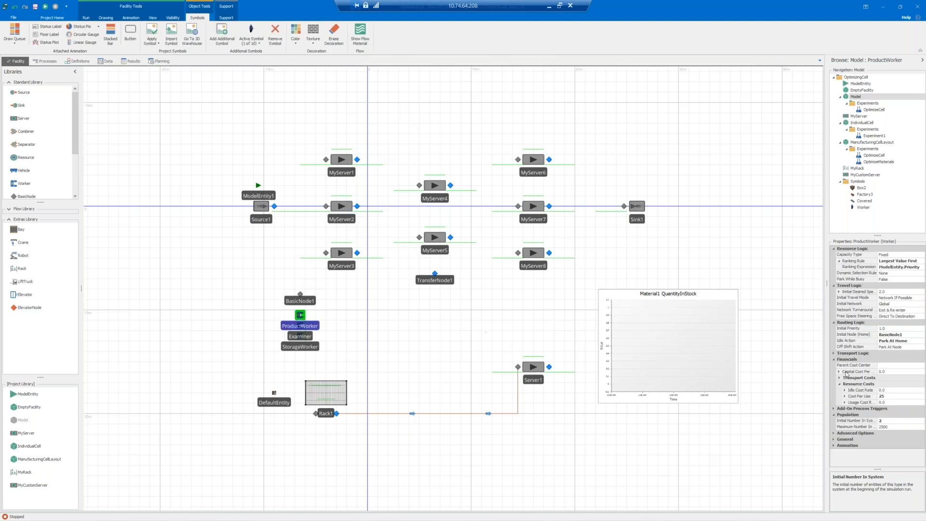
{"action": "left_click", "coordinate": [924, 421]}
{"action": "right_click", "coordinate": [880, 420]}
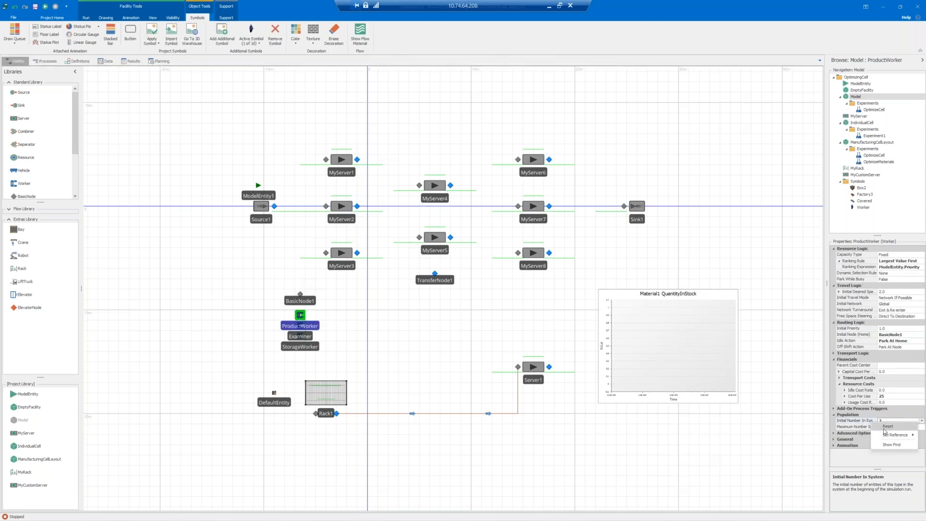
{"action": "mouse_move", "coordinate": [888, 436]}
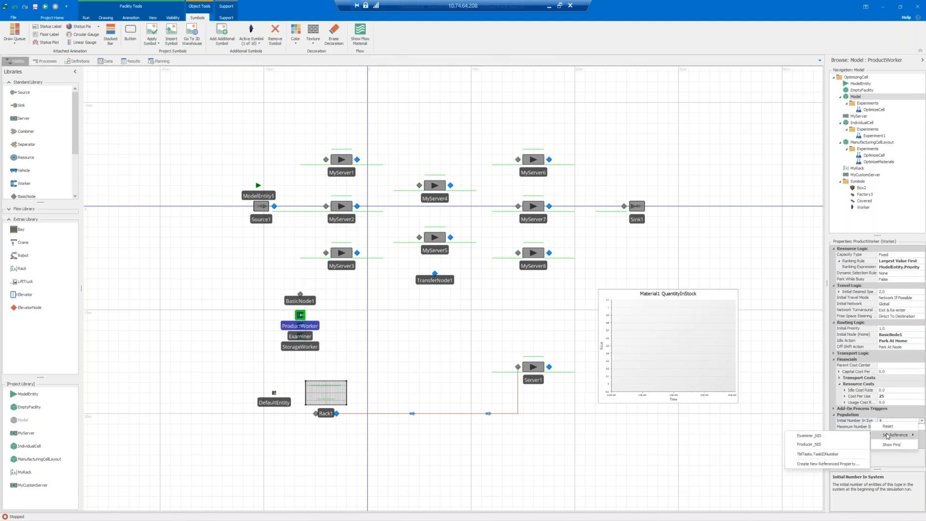
{"action": "left_click", "coordinate": [842, 447]}
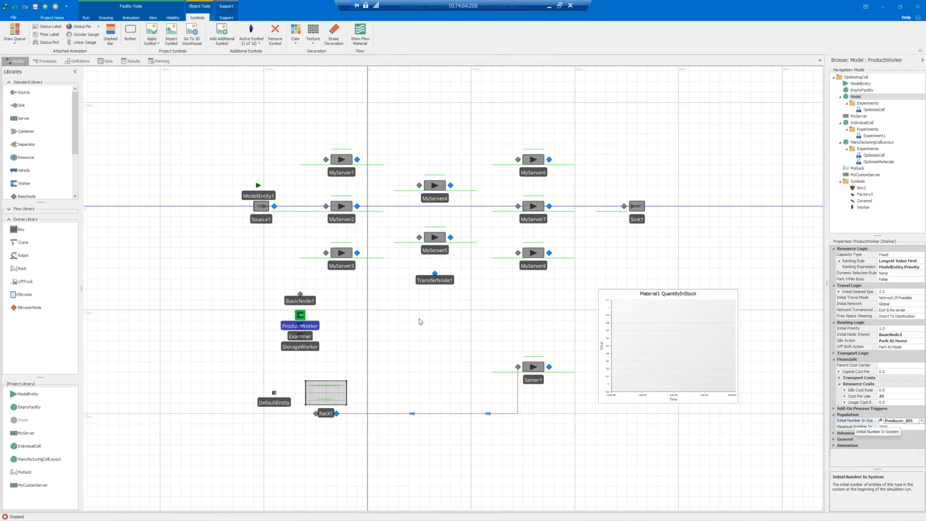
- Set the Model's general controls Producer_NIS to 2 and Examiner_NIS to 4
{"action": "left_click", "coordinate": [409, 316]}
{"action": "left_click", "coordinate": [839, 255]}
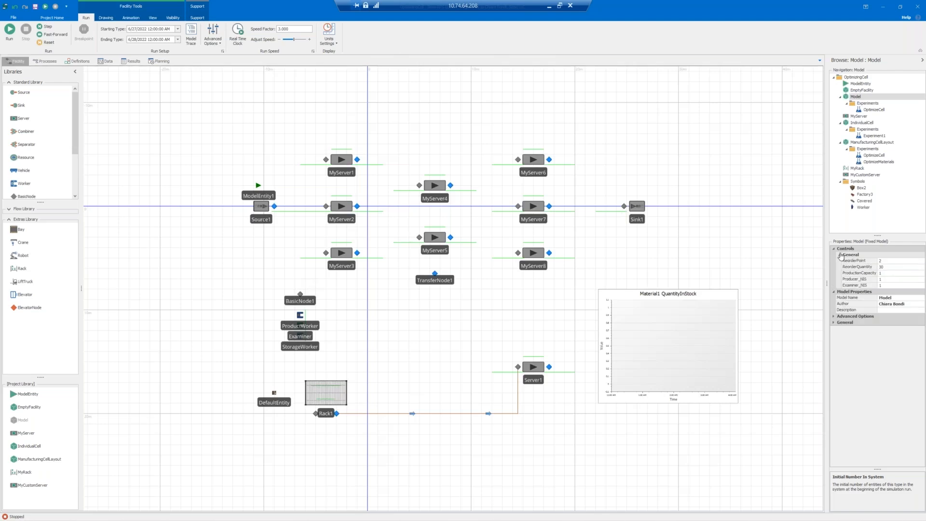
{"action": "left_click", "coordinate": [885, 280]}
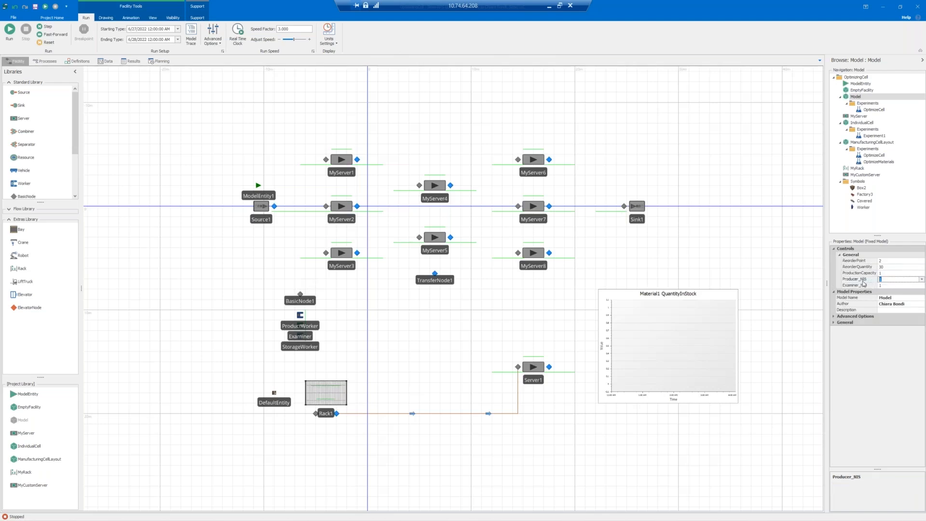
{"action": "type", "text": "2"}
{"action": "left_click", "coordinate": [844, 287]}
{"action": "left_click", "coordinate": [803, 362]}
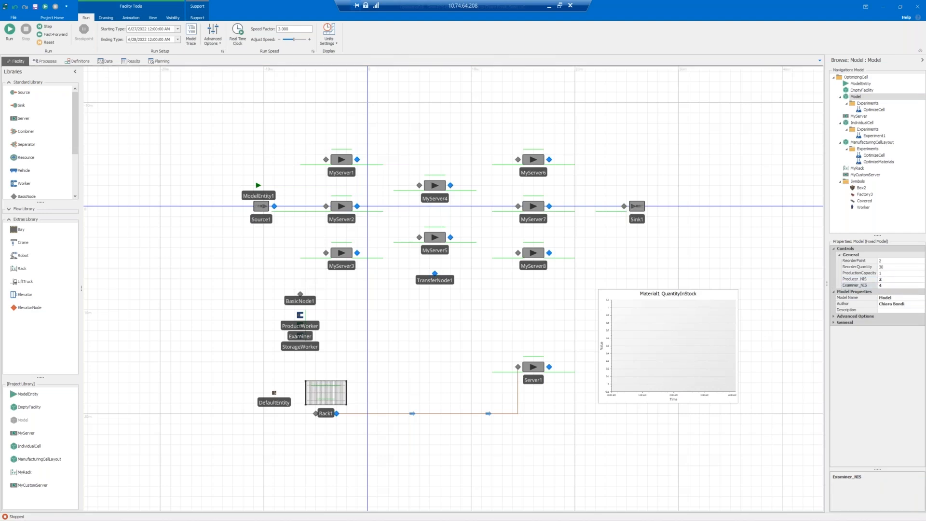
{"action": "left_click", "coordinate": [10, 30]}
{"action": "left_click", "coordinate": [880, 285]}
{"action": "type", "text": "4"}
- Open ManufacturingCellLayout and examine its general control values and MyRack2's storage properties
{"action": "left_click", "coordinate": [863, 142]}
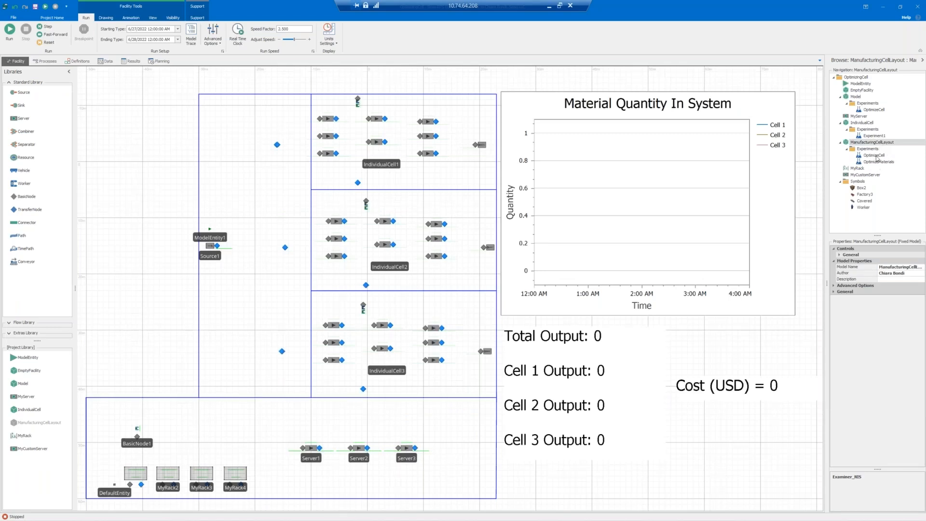
{"action": "left_click", "coordinate": [841, 254]}
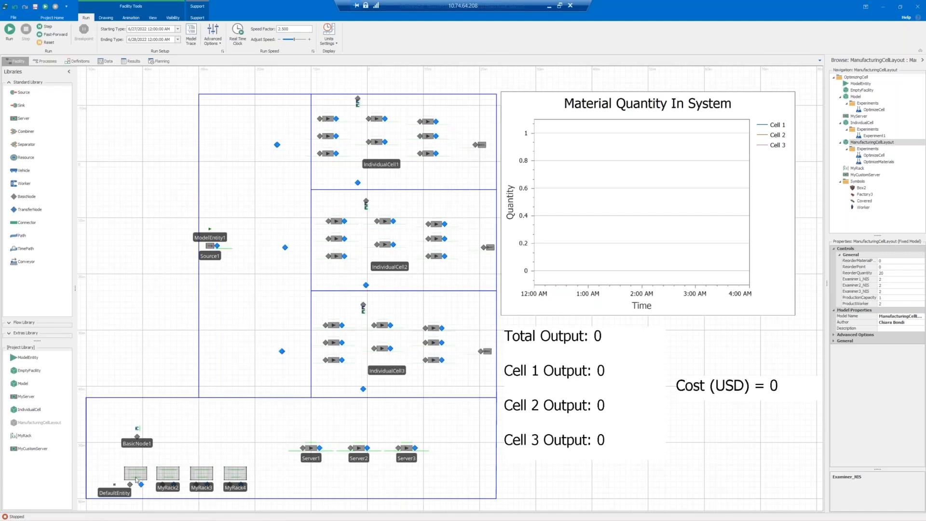
{"action": "left_click", "coordinate": [168, 487]}
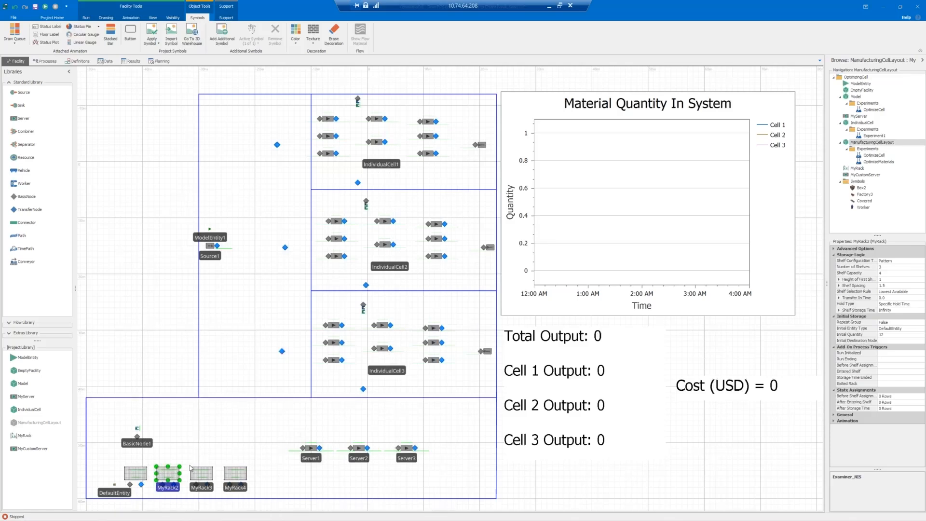
{"action": "left_click", "coordinate": [534, 480]}
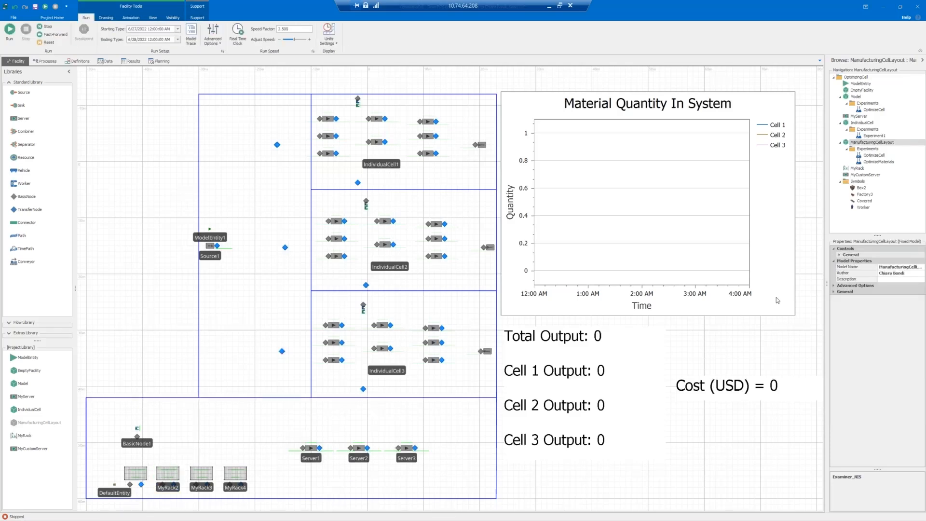
{"action": "left_click", "coordinate": [839, 255]}
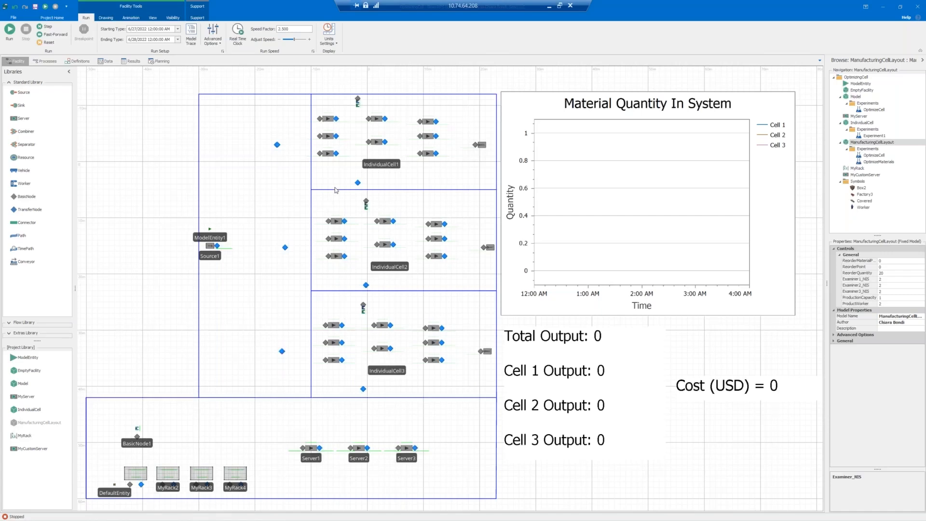
- Open IndividualCell and inspect the property references on ProductWorker, Examiner and MyServer4
{"action": "left_click", "coordinate": [870, 123]}
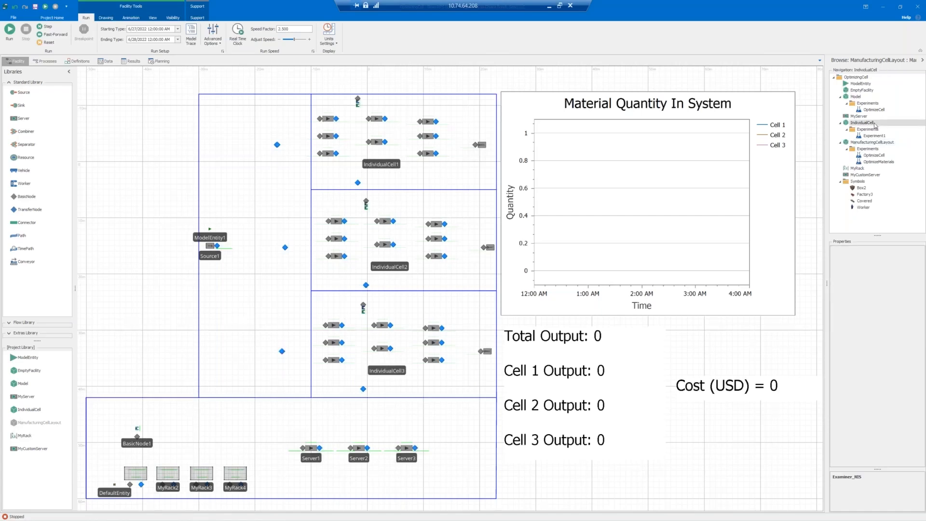
{"action": "left_click", "coordinate": [379, 188]}
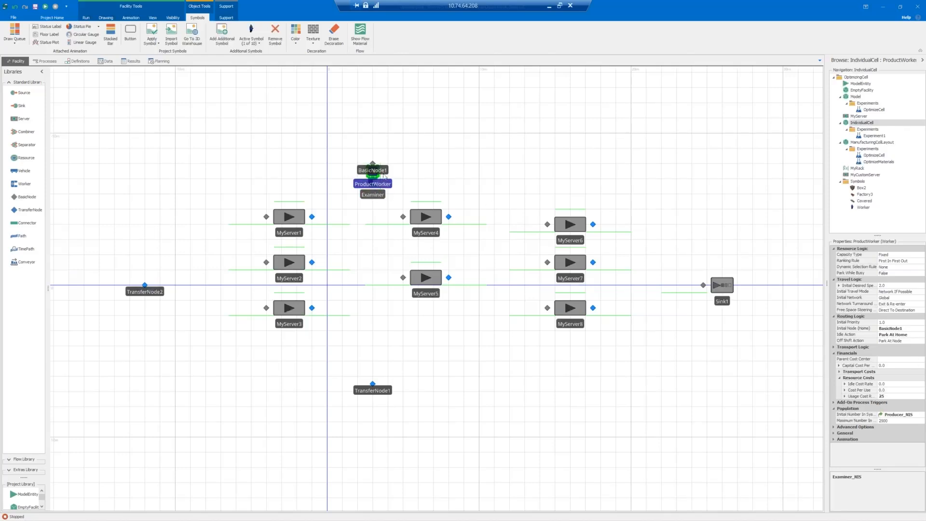
{"action": "left_click", "coordinate": [373, 195]}
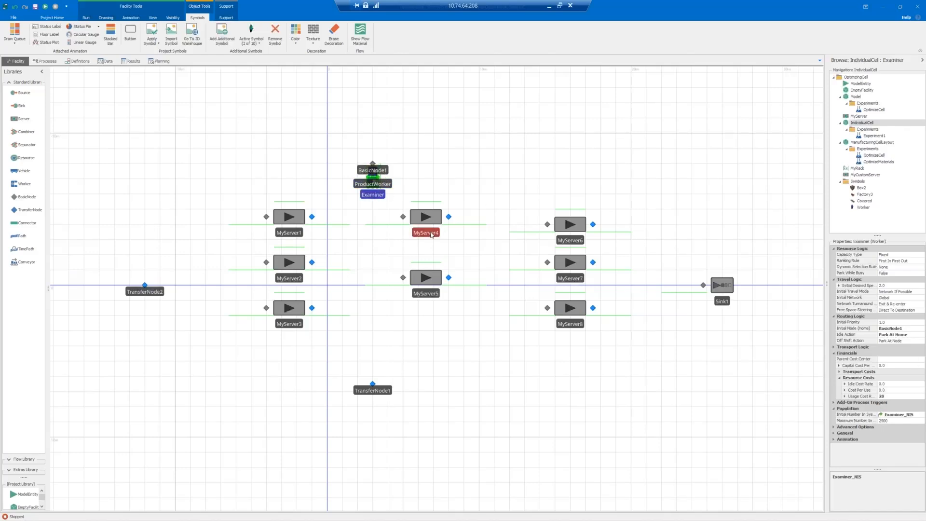
{"action": "left_click", "coordinate": [431, 233]}
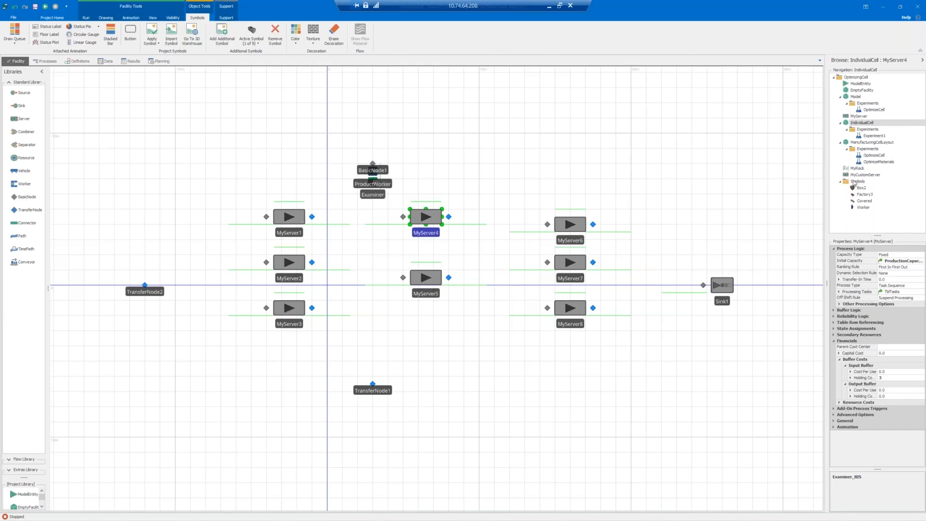
- Return to ManufacturingCellLayout, inspect Server1's properties, and fast-forward the simulation run to its end
{"action": "left_click", "coordinate": [871, 142]}
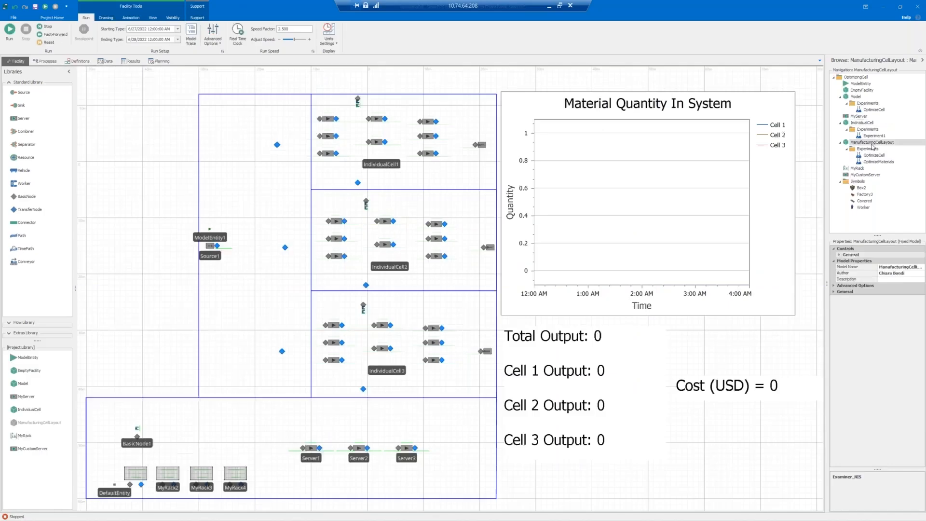
{"action": "left_click", "coordinate": [309, 458]}
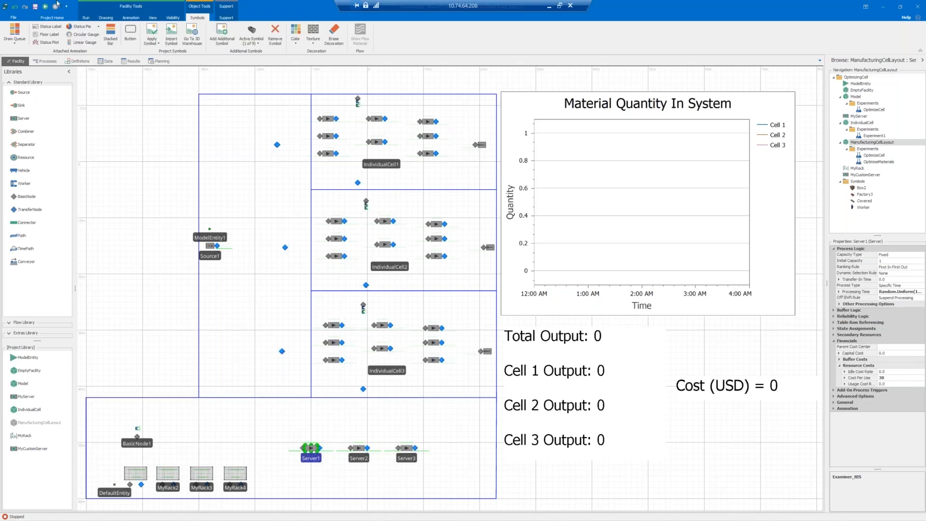
{"action": "left_click", "coordinate": [87, 18]}
{"action": "left_click", "coordinate": [55, 34]}
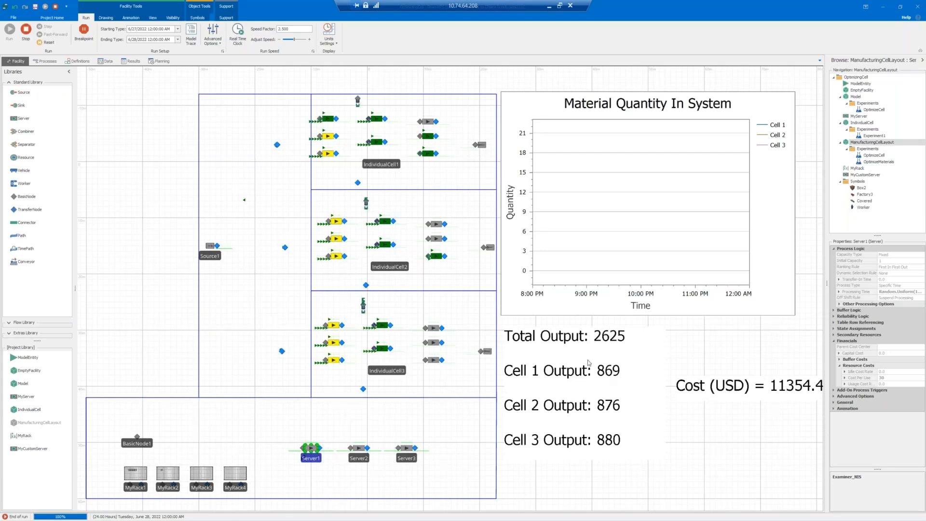
- Open the OptimizeCell experiment under ManufacturingCellLayout and reset its results
{"action": "double_click", "coordinate": [874, 155]}
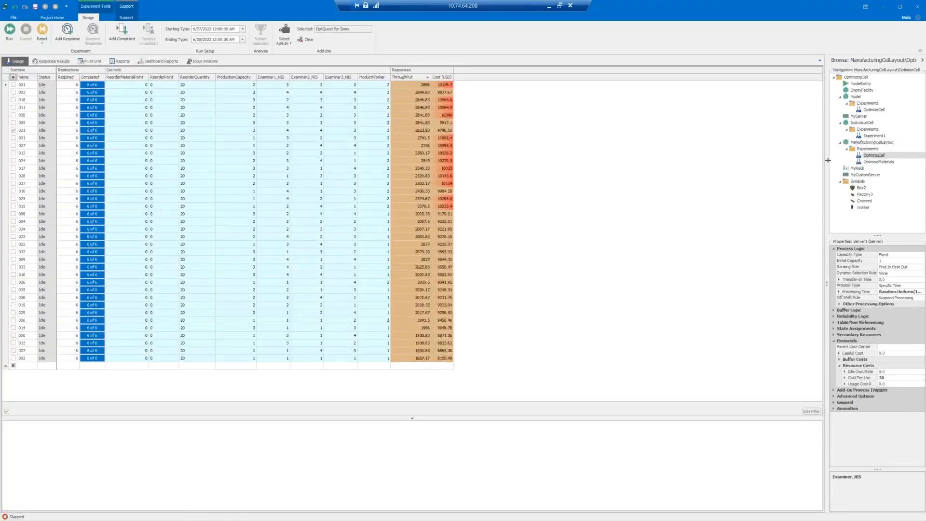
{"action": "mouse_move", "coordinate": [526, 512]}
{"action": "left_click", "coordinate": [601, 479]}
{"action": "left_click", "coordinate": [42, 31]}
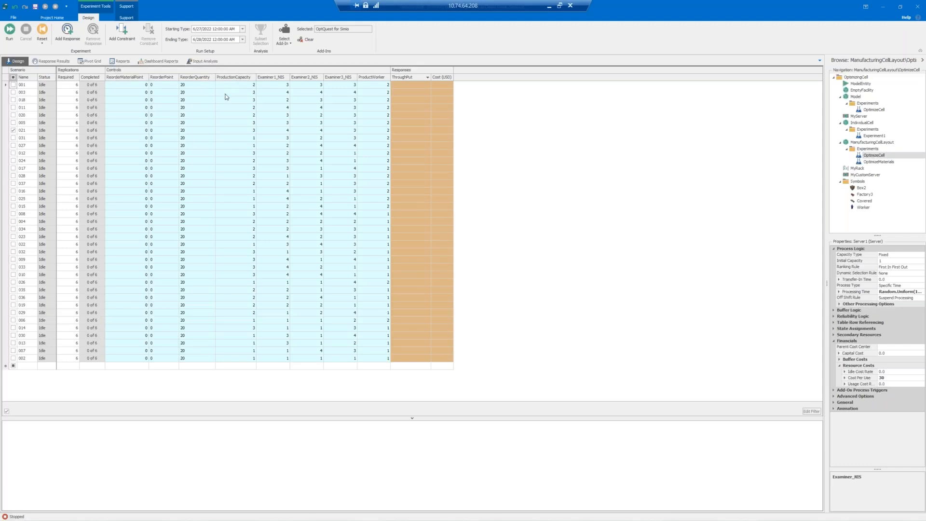
- Review the OptQuest parameters of the ReorderMaterialPoint, ProductionCapacity and Examiner2_NIS controls, and the available experiment add-ins
{"action": "left_click", "coordinate": [126, 79]}
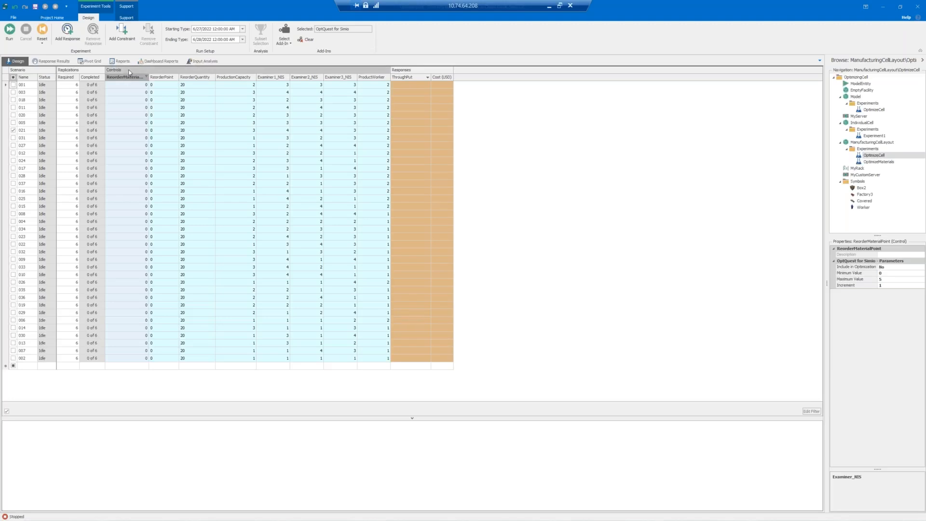
{"action": "left_click", "coordinate": [270, 80]}
{"action": "left_click", "coordinate": [231, 80]}
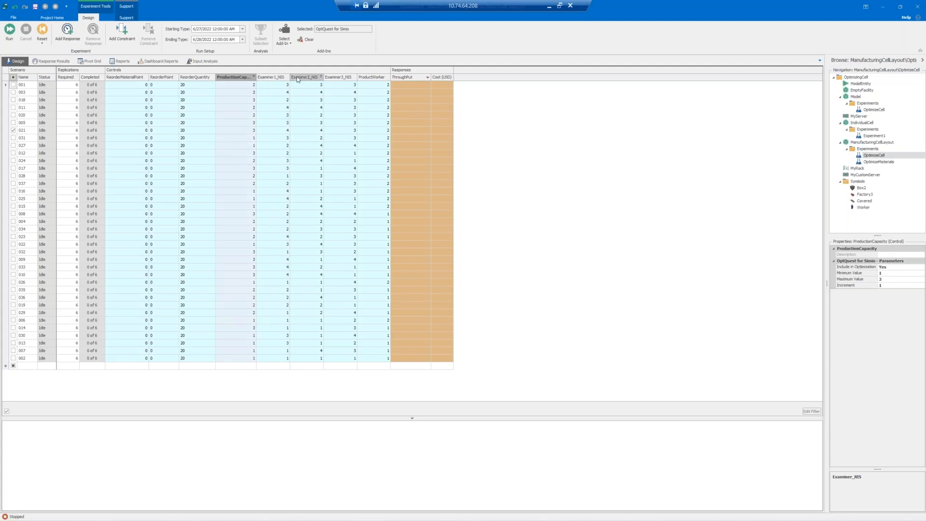
{"action": "left_click", "coordinate": [298, 79]}
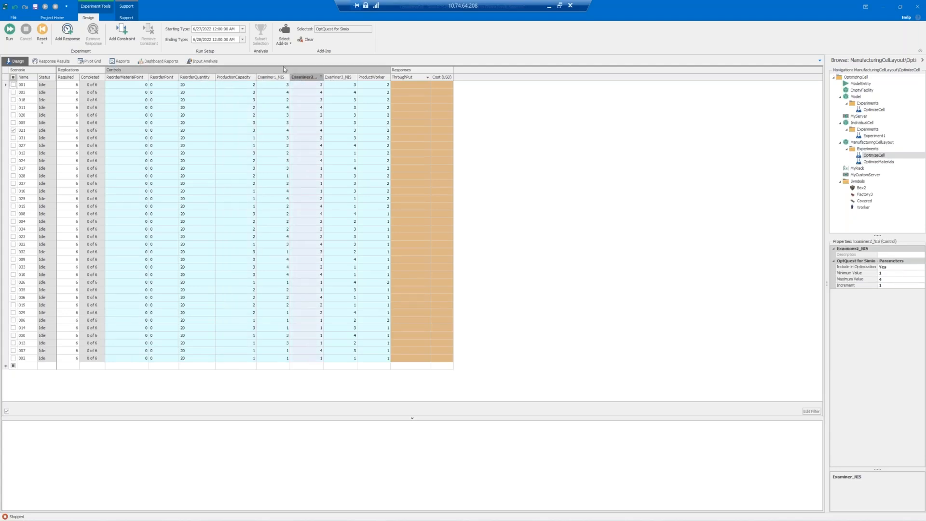
{"action": "left_click", "coordinate": [284, 37]}
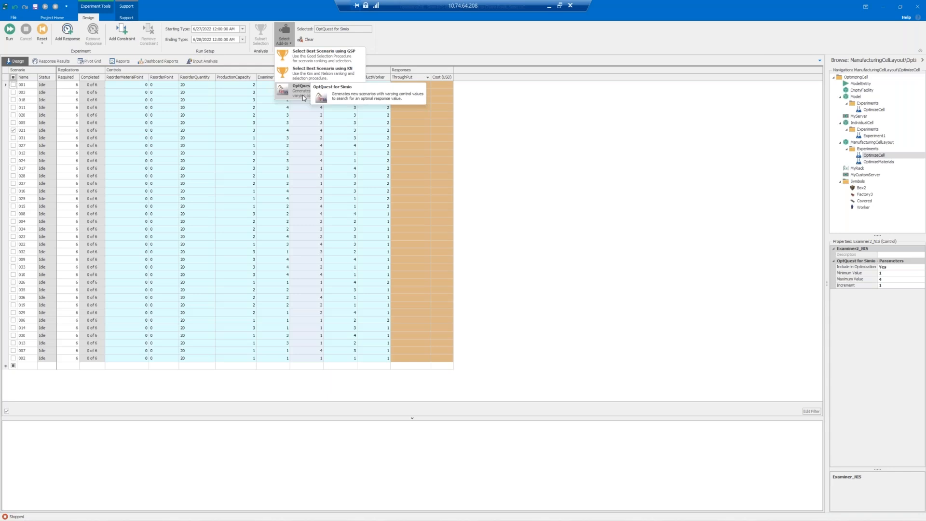
{"action": "left_click", "coordinate": [288, 43]}
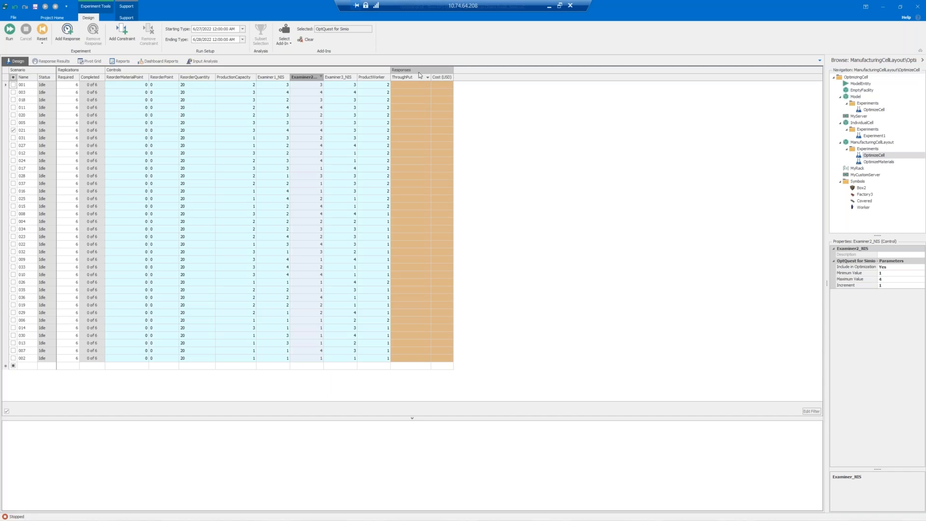
- Examine OptimizeCell's objective type and compare the weight, objective and bounds of the ThroughPut and Cost responses
{"action": "left_click", "coordinate": [498, 139]}
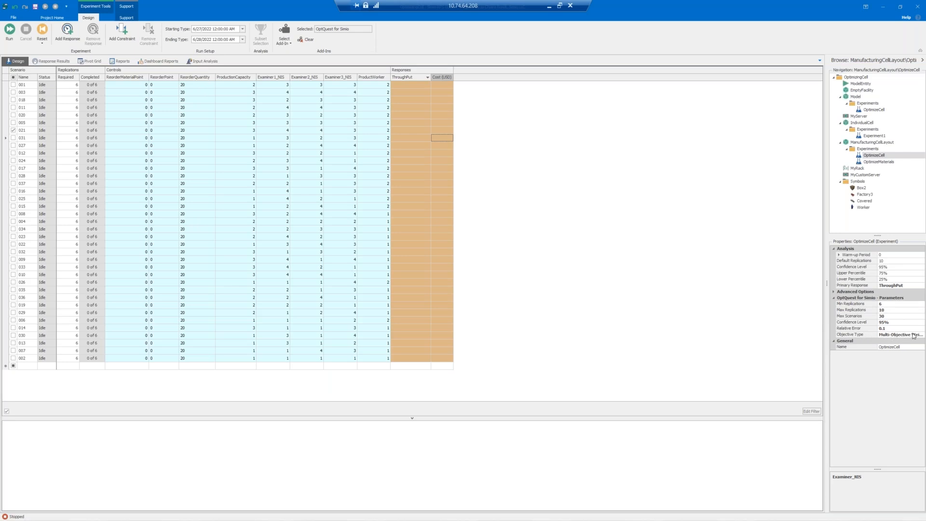
{"action": "left_click", "coordinate": [874, 337]}
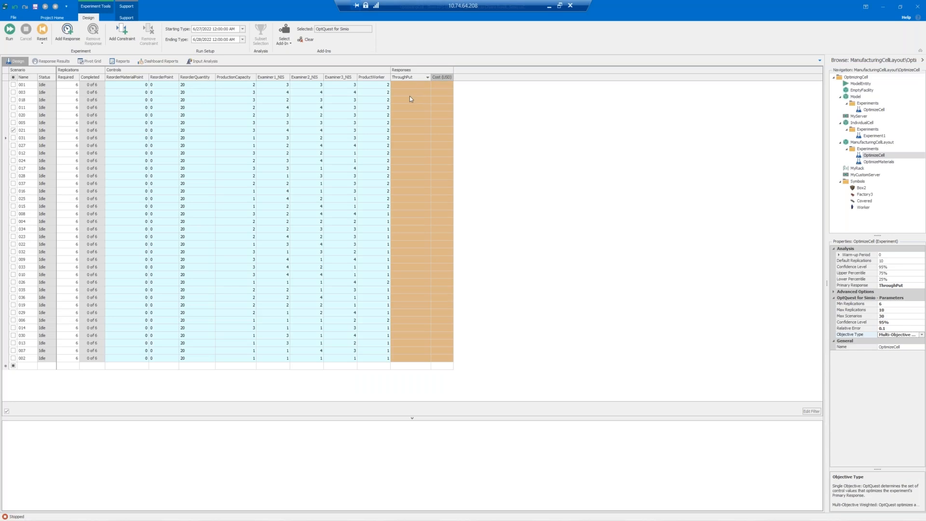
{"action": "left_click", "coordinate": [412, 78]}
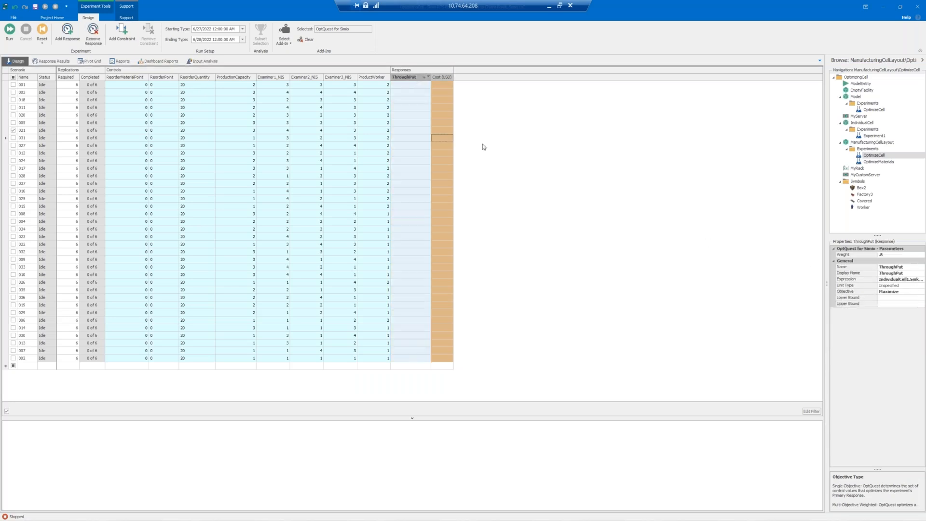
{"action": "left_click", "coordinate": [445, 77]}
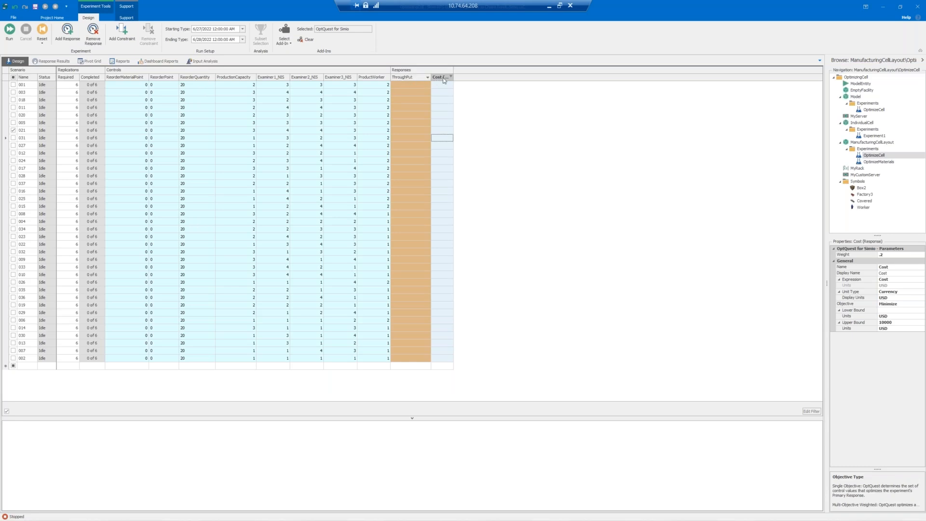
{"action": "left_click", "coordinate": [415, 78]}
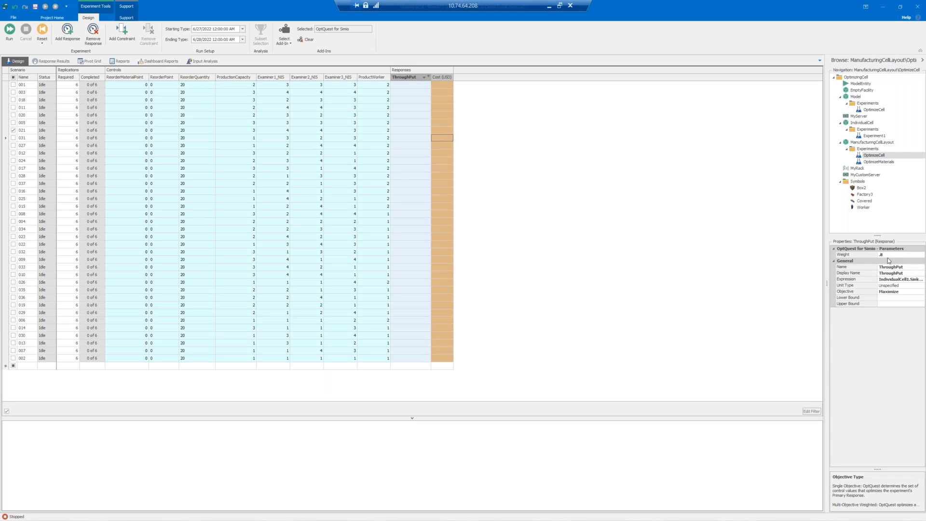
{"action": "left_click", "coordinate": [441, 79]}
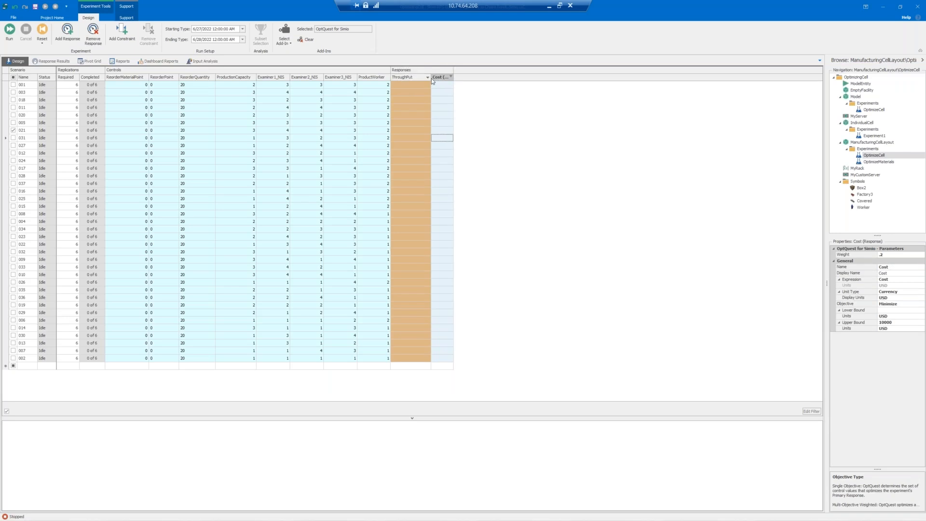
- Run the OptimizeCell experiment with OptQuest, accepting the loss of undo history, and view the ProductionCapacity and Examiner1_NIS parameters
{"action": "left_click", "coordinate": [9, 31]}
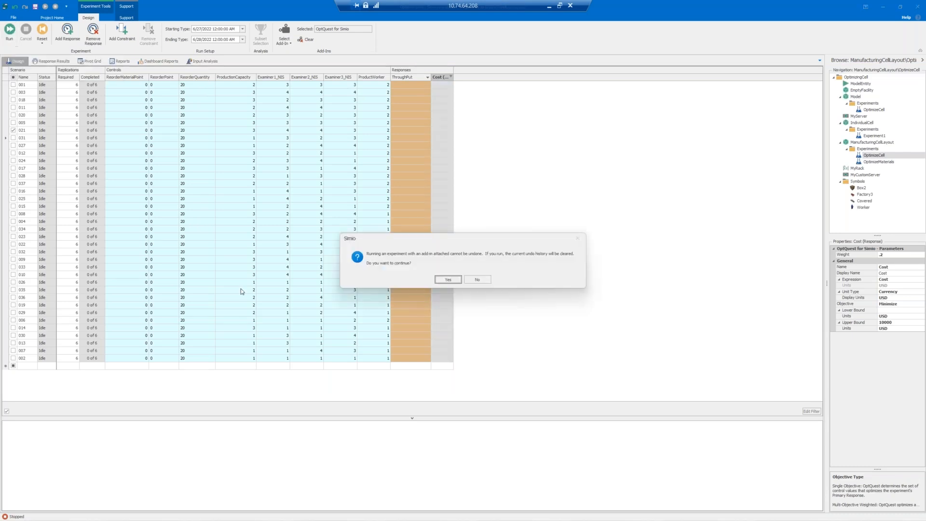
{"action": "left_click", "coordinate": [449, 280]}
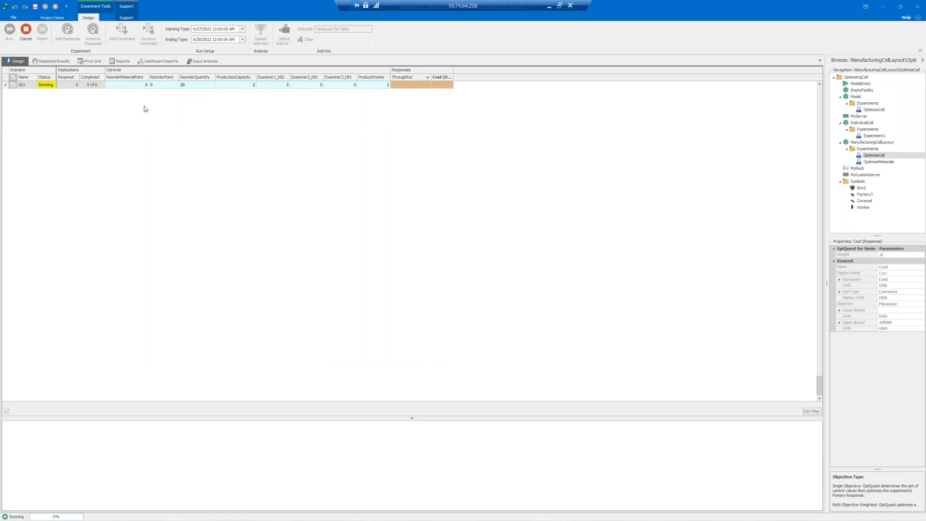
{"action": "left_click", "coordinate": [243, 79]}
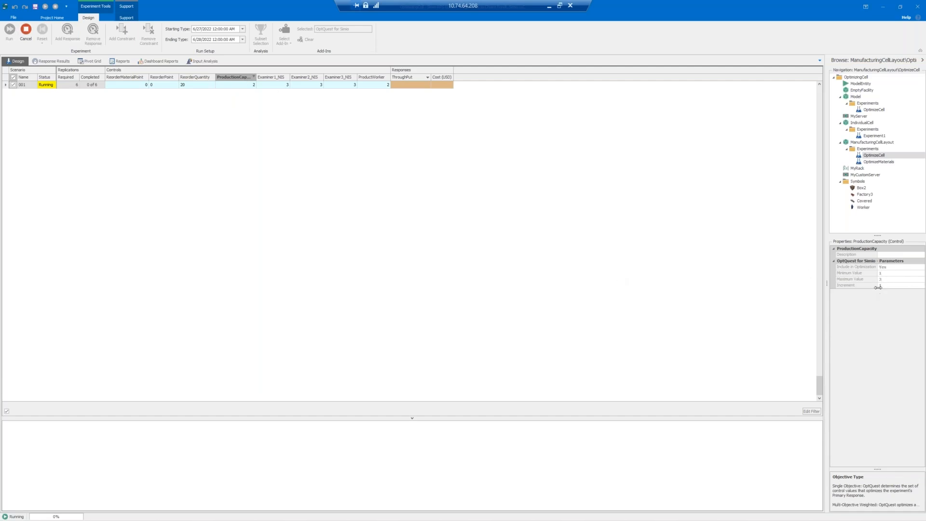
{"action": "left_click", "coordinate": [279, 78]}
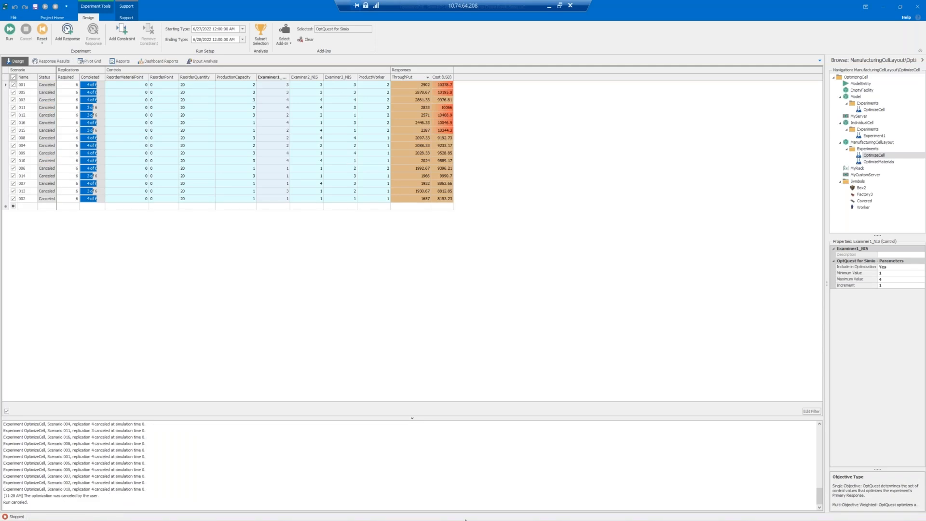
- Switch to the project window with the completed OptimizeCell run and copy scenario 003's control values to the model
{"action": "mouse_move", "coordinate": [527, 512]}
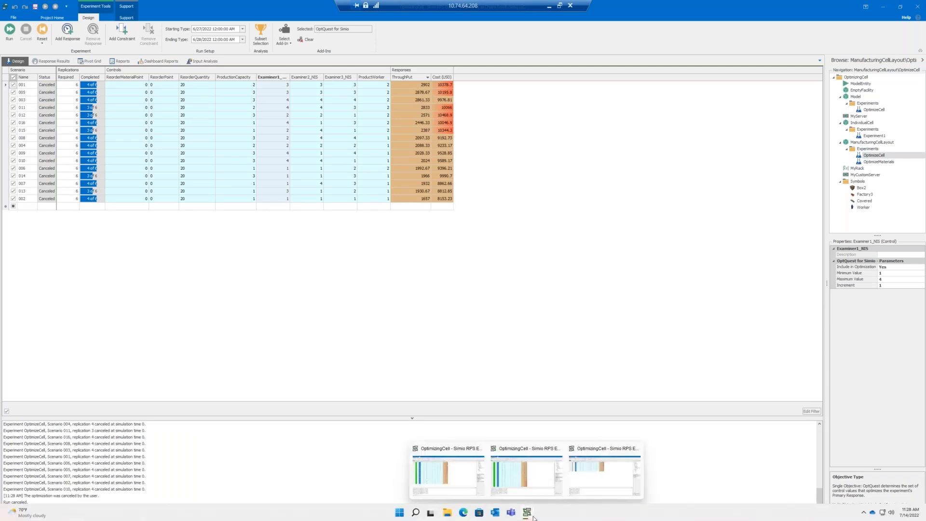
{"action": "left_click", "coordinate": [458, 481]}
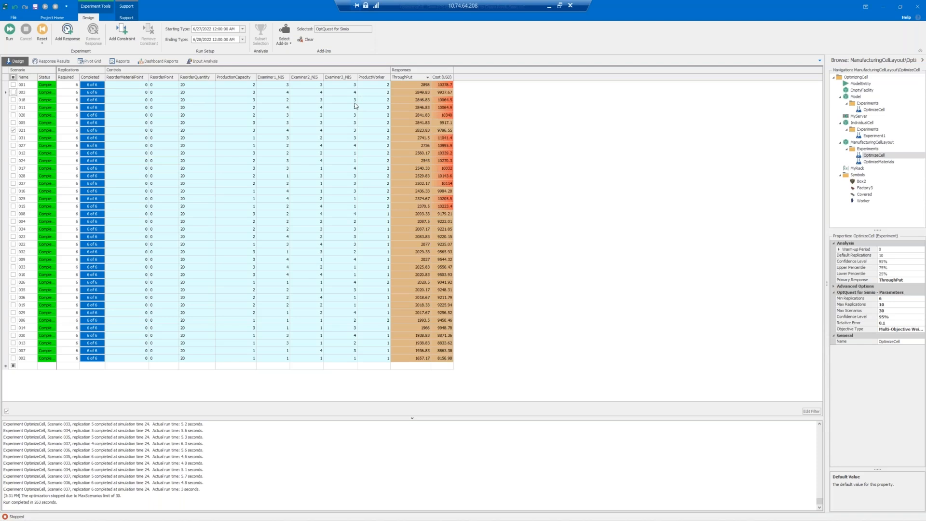
{"action": "right_click", "coordinate": [6, 94]}
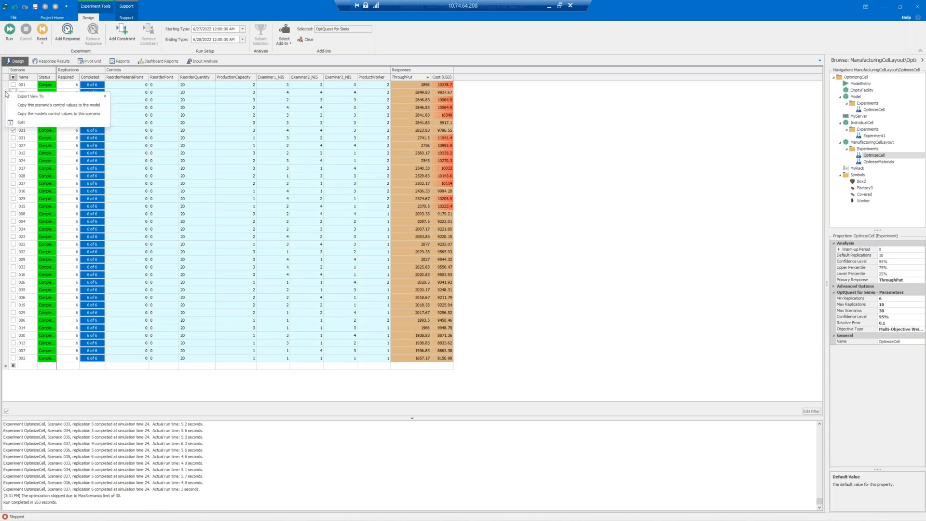
{"action": "left_click", "coordinate": [35, 106]}
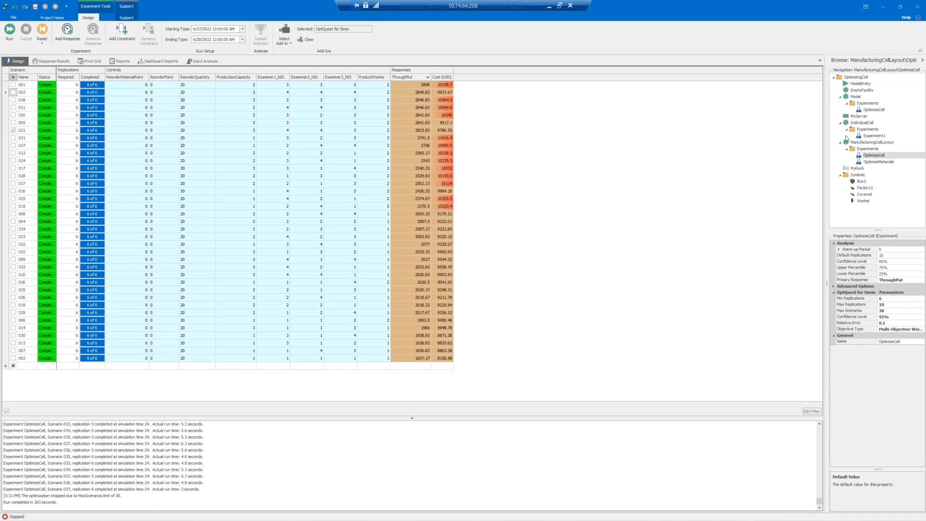
- Run ManufacturingCellLayout with the copied control values and fast-forward it to the end
{"action": "left_click", "coordinate": [859, 144]}
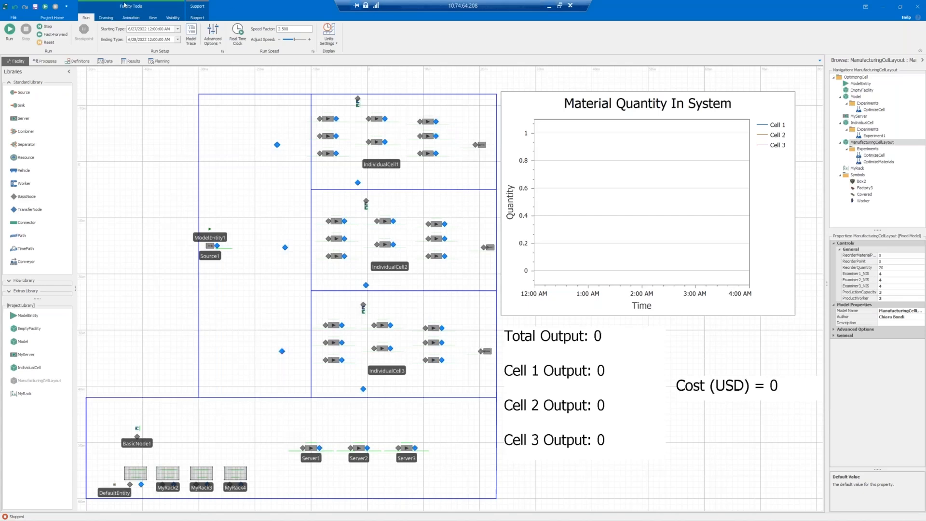
{"action": "left_click", "coordinate": [8, 40]}
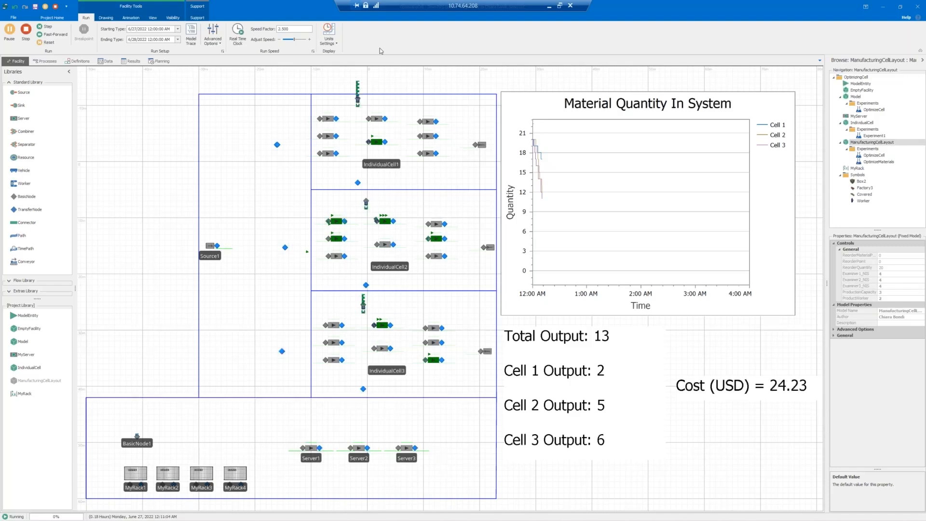
{"action": "left_click", "coordinate": [46, 35]}
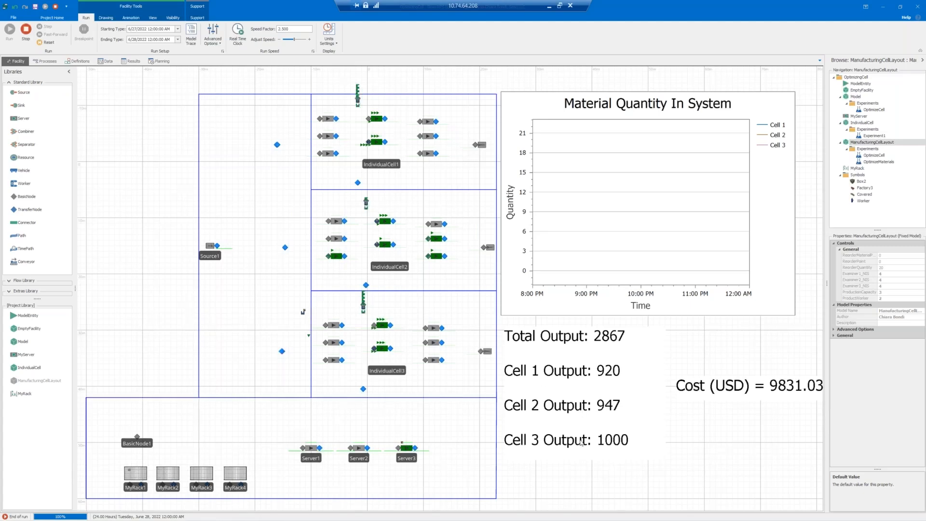
- Start the OptimizeMaterials experiment with OptQuest, accepting the loss of undo history, and cancel the run partway through
{"action": "left_click", "coordinate": [890, 164]}
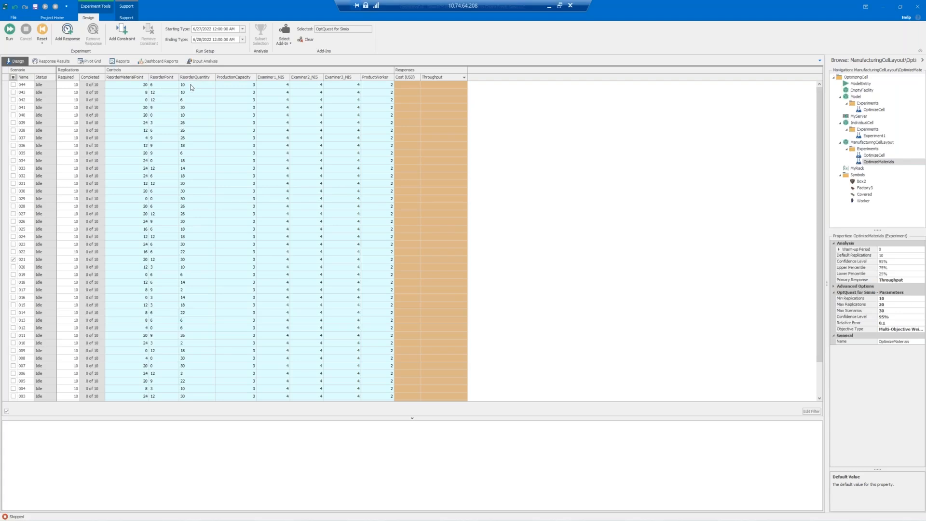
{"action": "left_click", "coordinate": [11, 32]}
{"action": "left_click", "coordinate": [448, 279]}
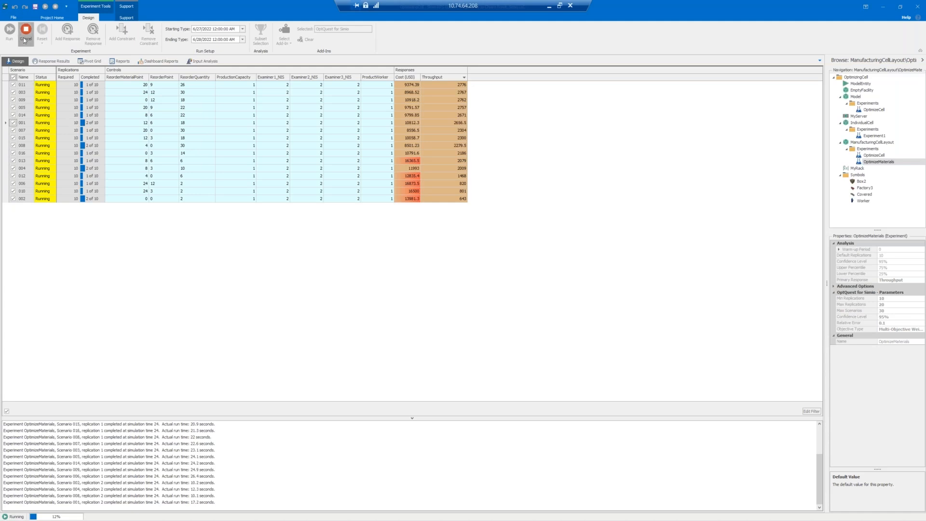
{"action": "left_click", "coordinate": [24, 36]}
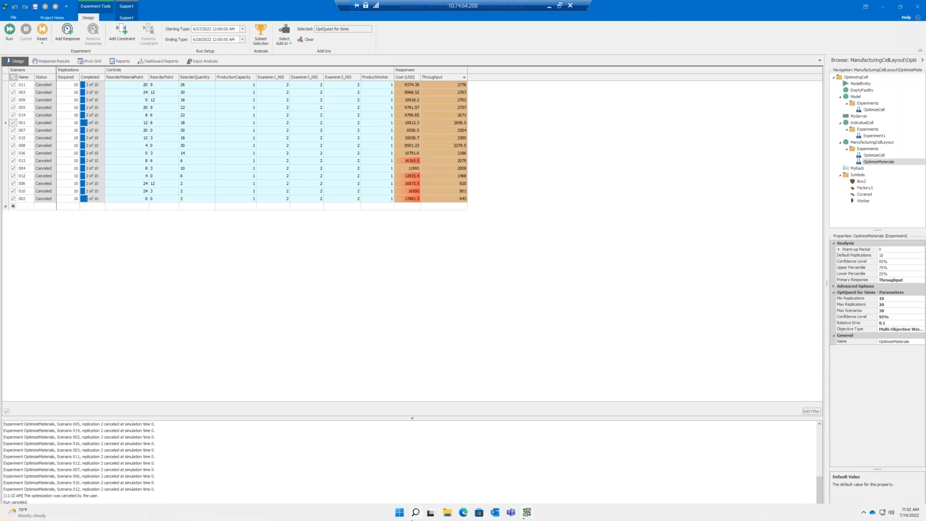
{"action": "mouse_move", "coordinate": [527, 514]}
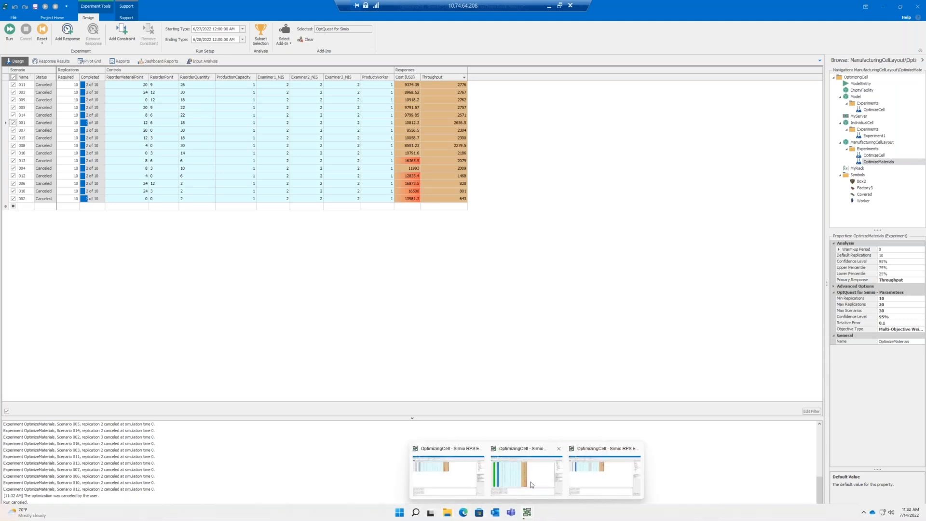
- From the project window with the completed OptimizeMaterials run, copy the highest-throughput scenario's control values to the model and fast-forward ManufacturingCellLayout to the end
{"action": "left_click", "coordinate": [531, 483]}
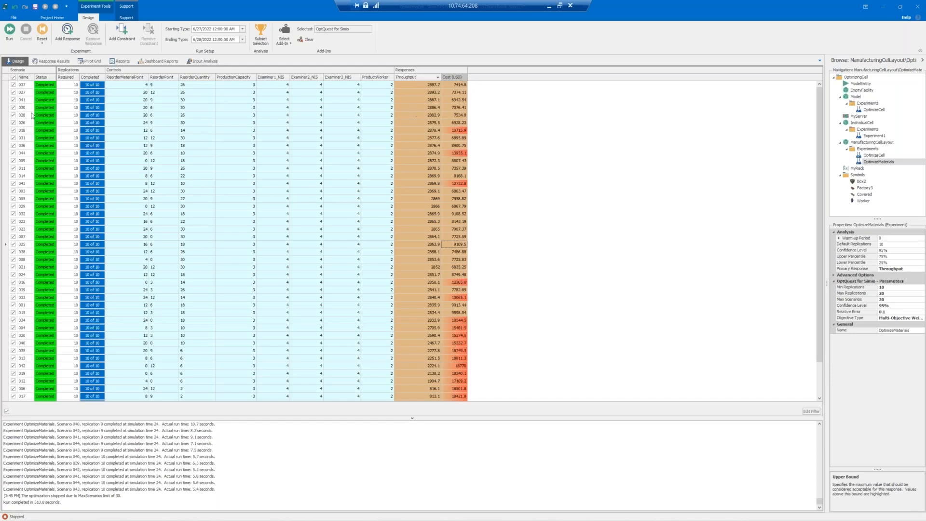
{"action": "left_click", "coordinate": [7, 110]}
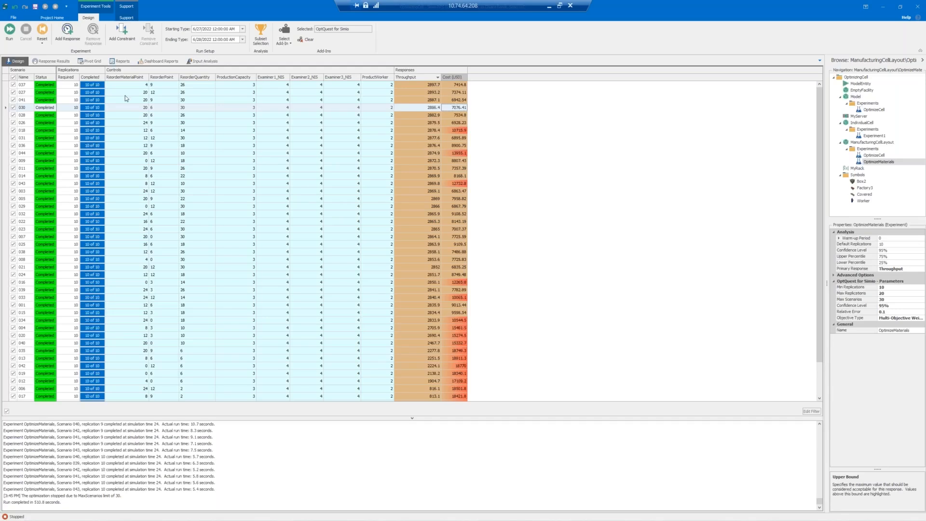
{"action": "left_click", "coordinate": [4, 86]}
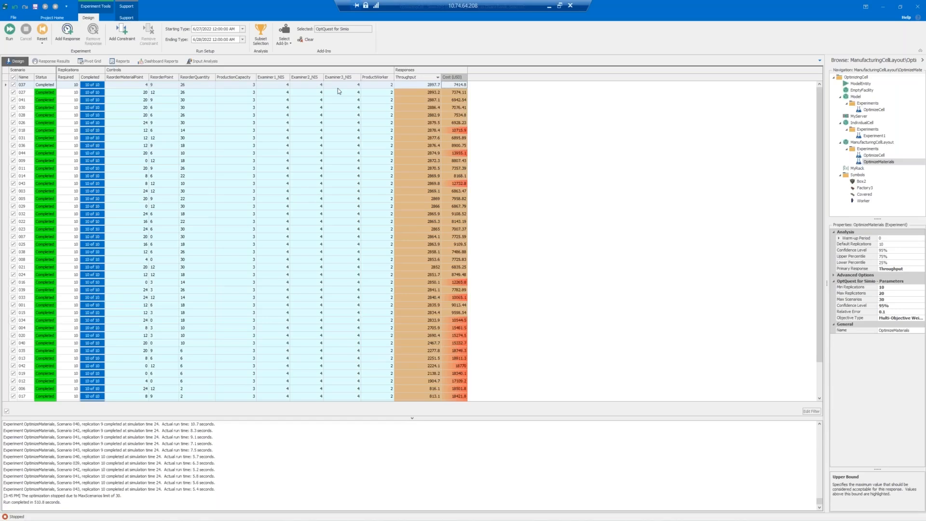
{"action": "right_click", "coordinate": [7, 85]}
{"action": "left_click", "coordinate": [17, 97]}
{"action": "left_click", "coordinate": [891, 143]}
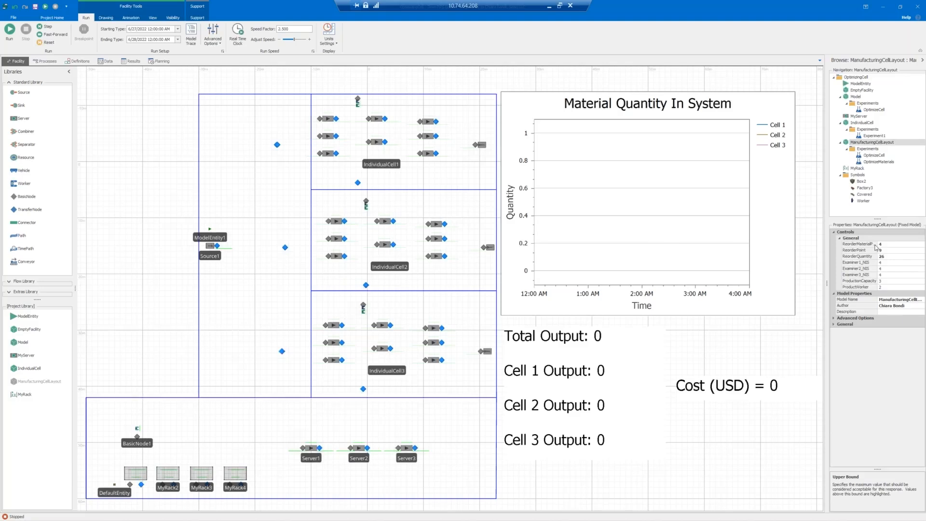
{"action": "left_click", "coordinate": [41, 35]}
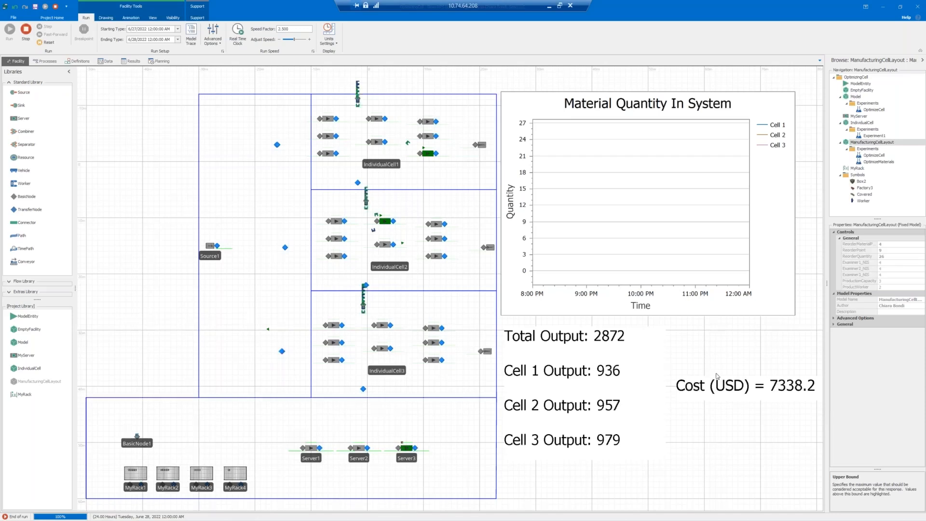
- Compare the ManufacturingCellLayout outputs and cost with those of the earlier run in the other project window
{"action": "mouse_move", "coordinate": [498, 517]}
{"action": "mouse_move", "coordinate": [527, 513]}
{"action": "left_click", "coordinate": [622, 453]}
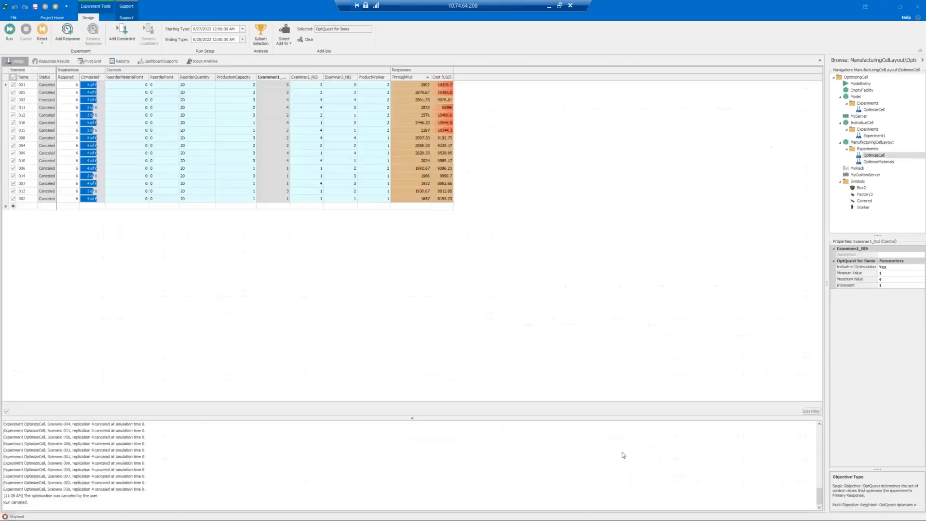
{"action": "left_click", "coordinate": [872, 142]}
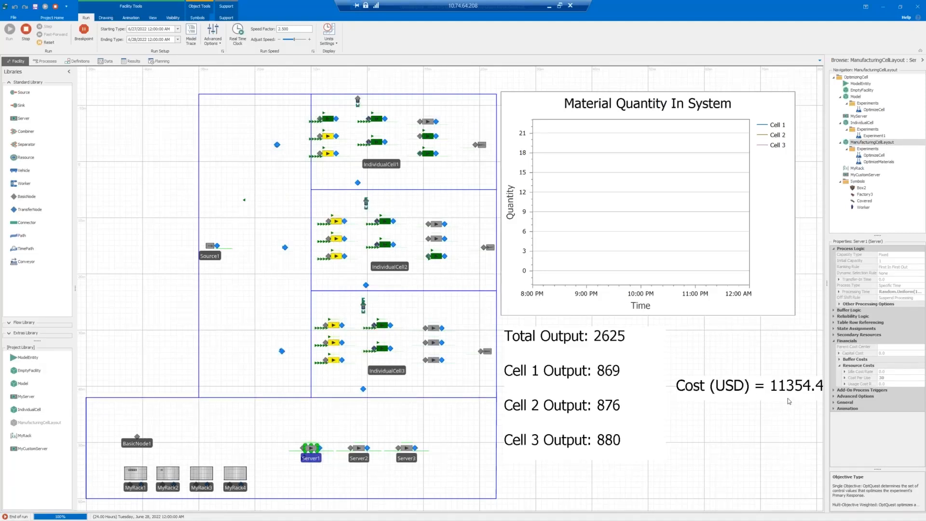
{"action": "mouse_move", "coordinate": [458, 517]}
{"action": "mouse_move", "coordinate": [525, 516]}
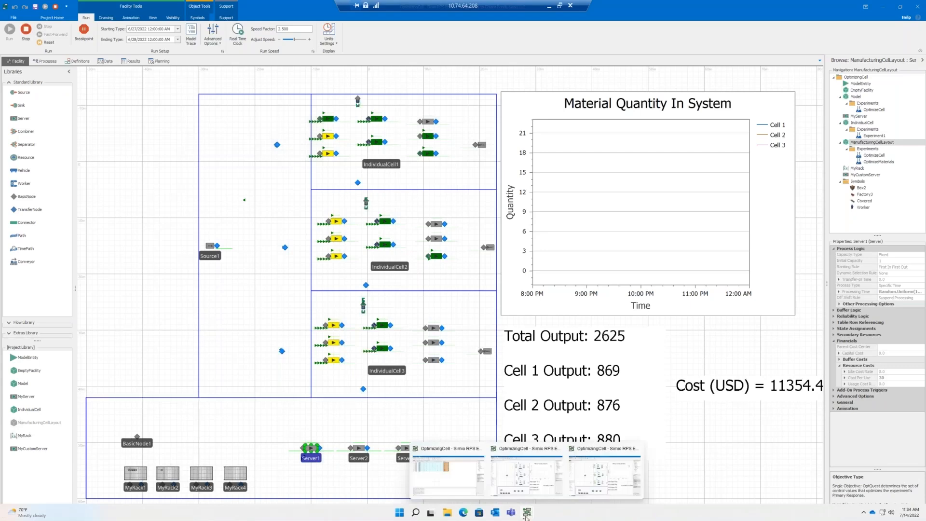
{"action": "mouse_move", "coordinate": [542, 486]}
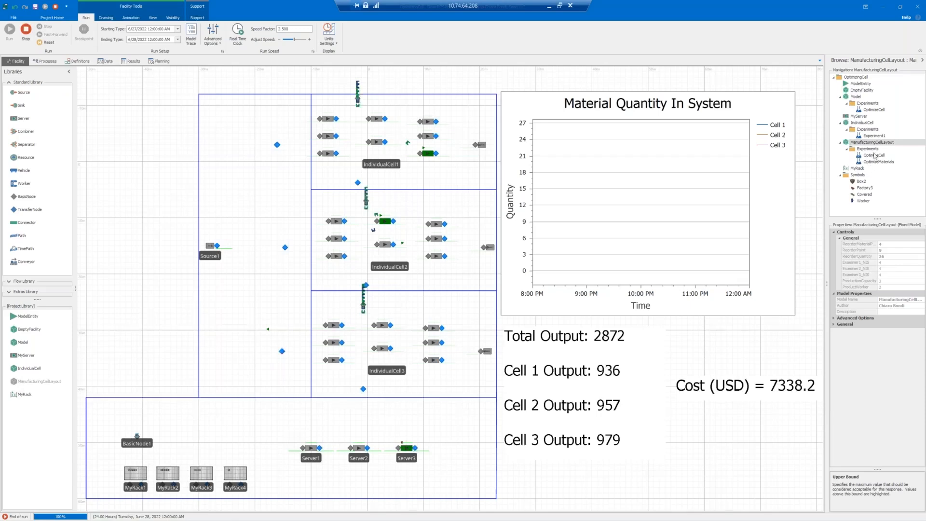
{"action": "mouse_move", "coordinate": [691, 519]}
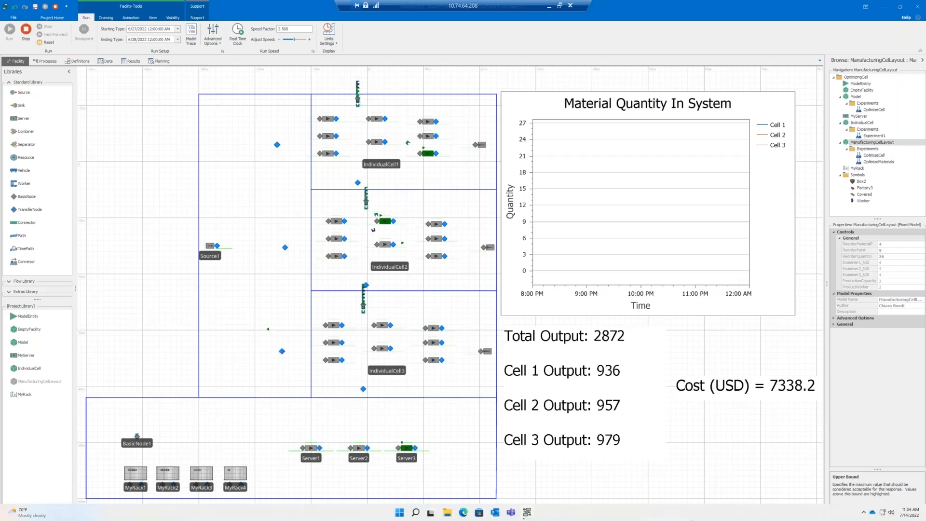
- Review the OptimizeMaterials scenario table alongside the ManufacturingCellLayout output and cost figures
{"action": "double_click", "coordinate": [870, 164]}
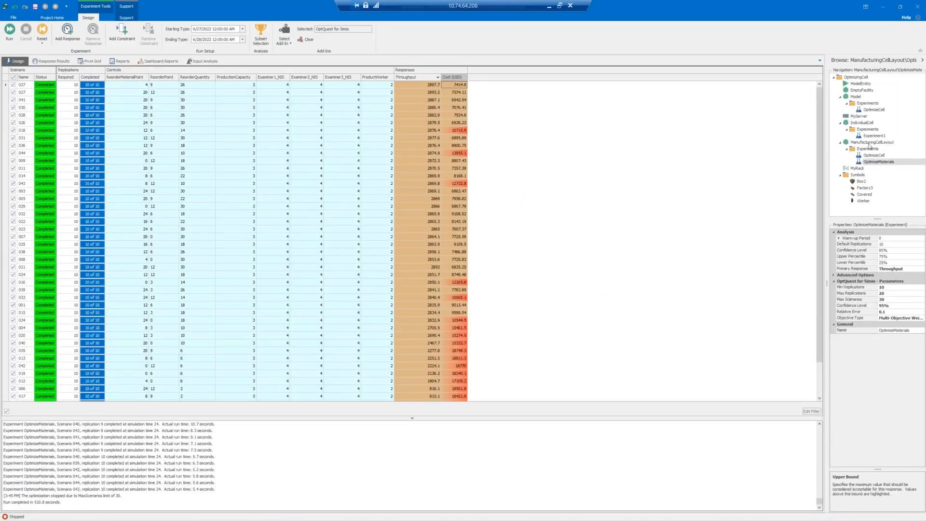
{"action": "double_click", "coordinate": [869, 143]}
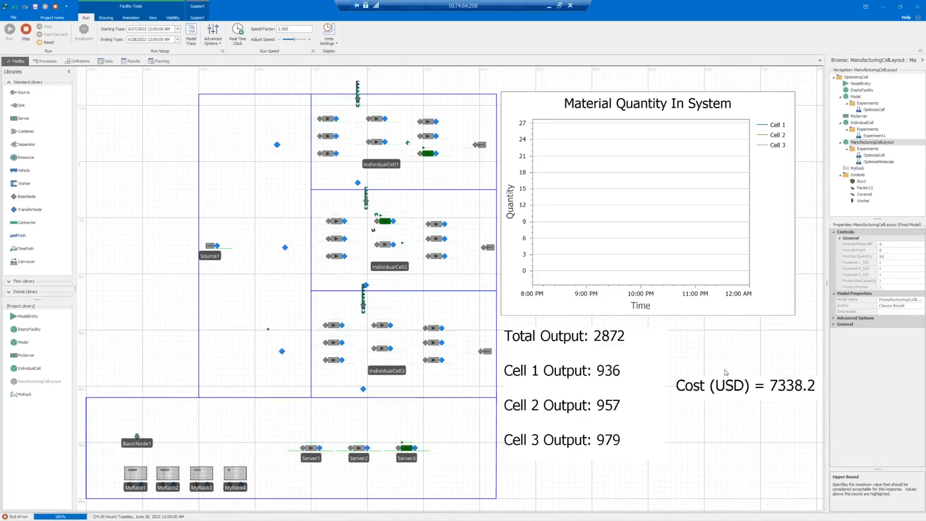
{"action": "double_click", "coordinate": [880, 163]}
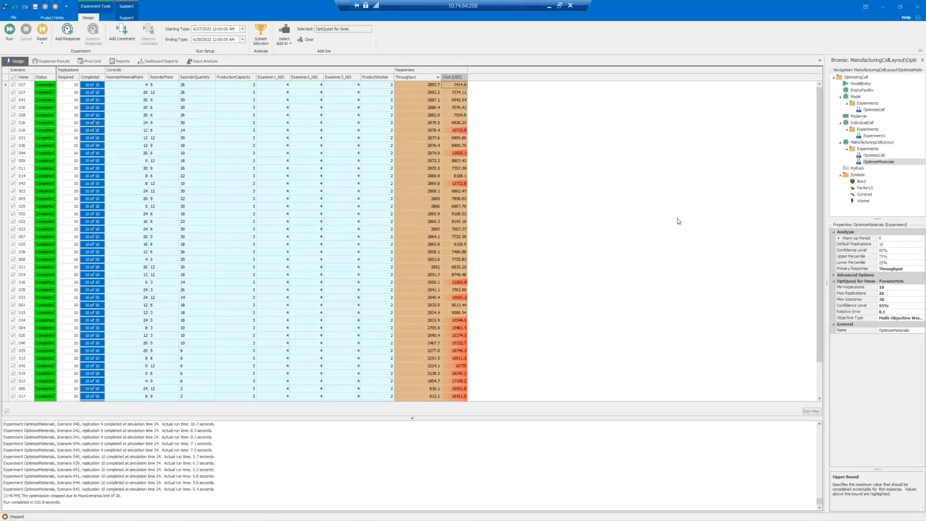
{"action": "double_click", "coordinate": [887, 143]}
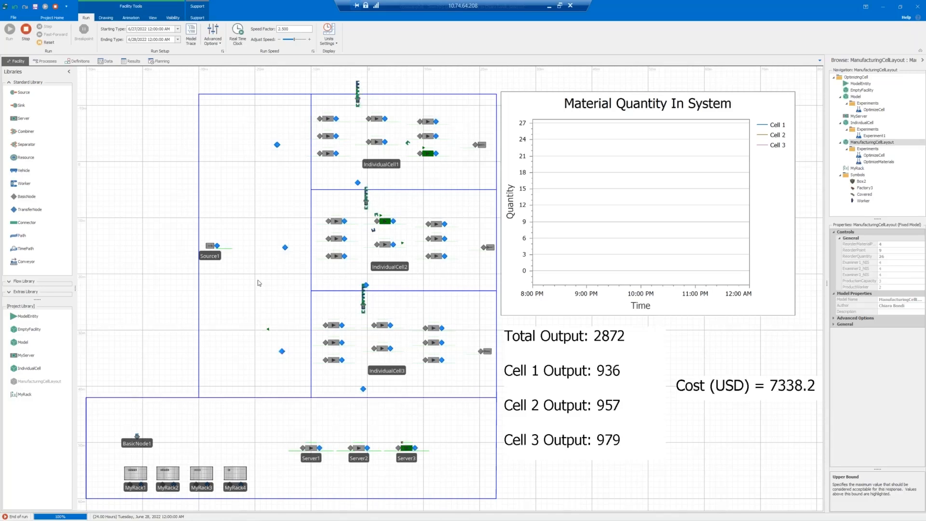
- Open MyServer1's Processing Tasks in Model and examine the reference options for its Destination Node
{"action": "left_click", "coordinate": [869, 97]}
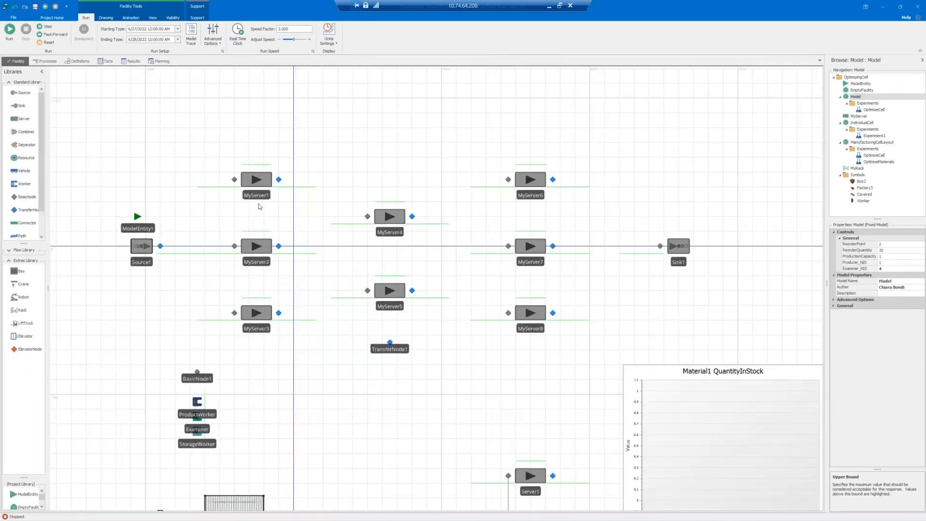
{"action": "left_click", "coordinate": [256, 195]}
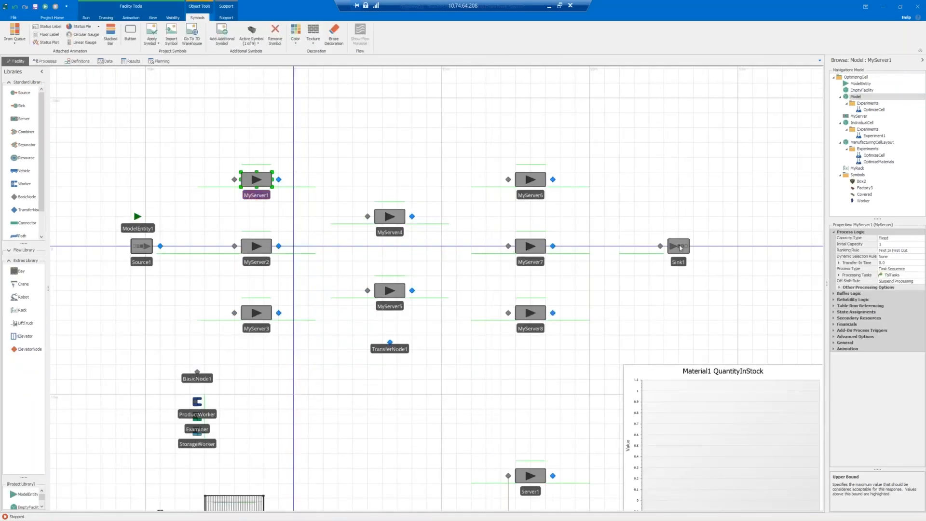
{"action": "left_click", "coordinate": [839, 275]}
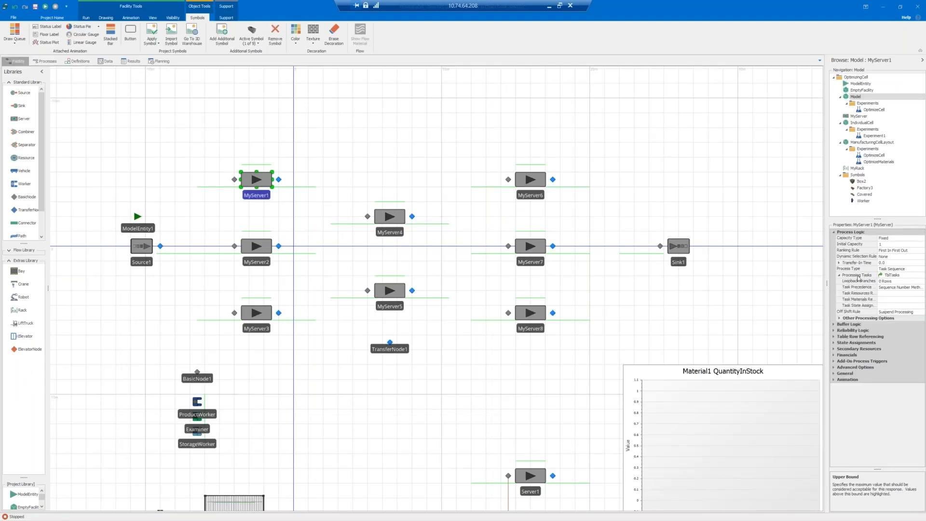
{"action": "left_click", "coordinate": [921, 276]}
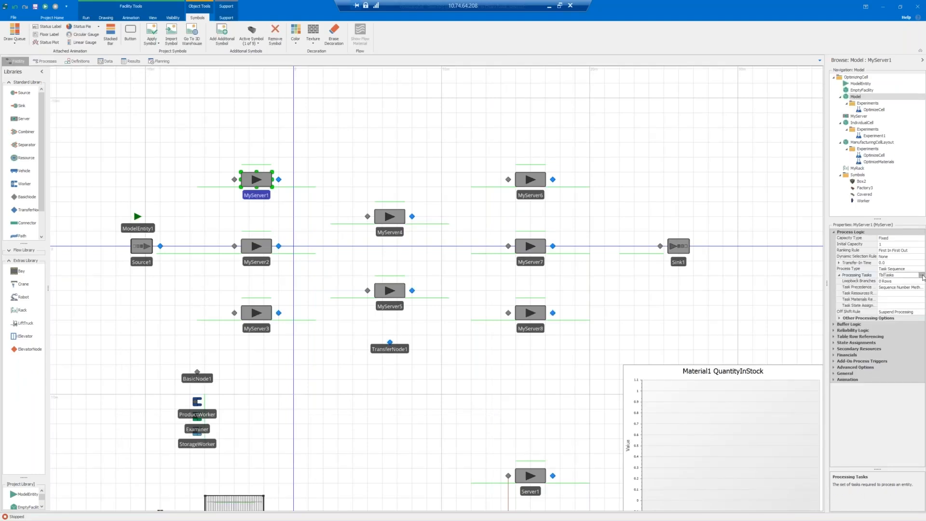
{"action": "left_click", "coordinate": [921, 275]}
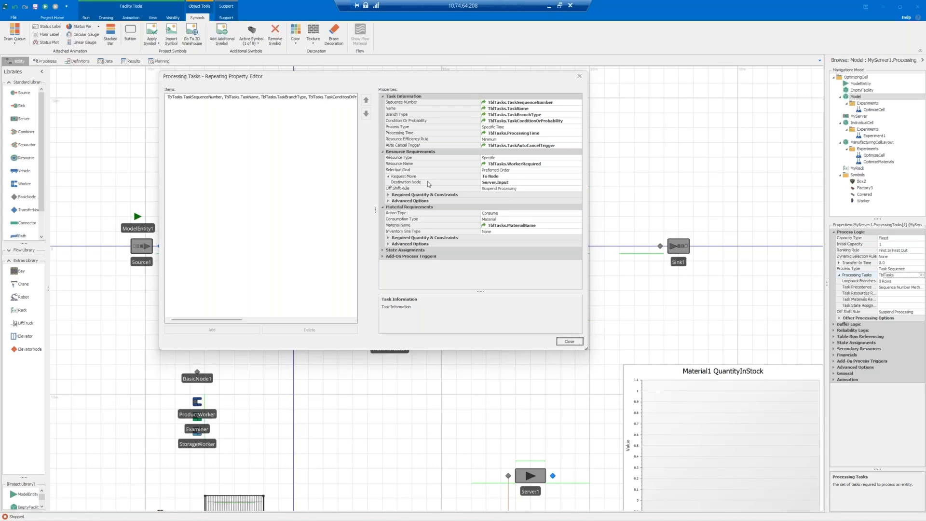
{"action": "right_click", "coordinate": [475, 185]}
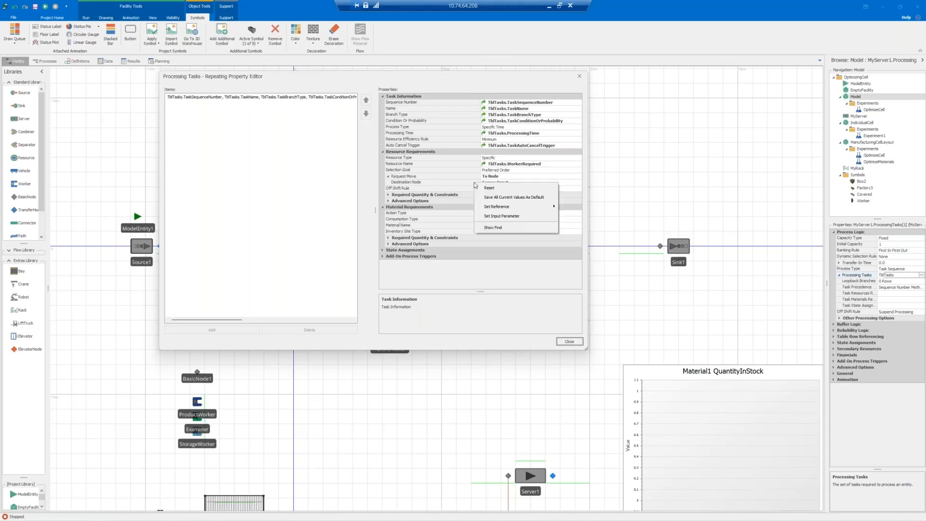
{"action": "mouse_move", "coordinate": [499, 211]}
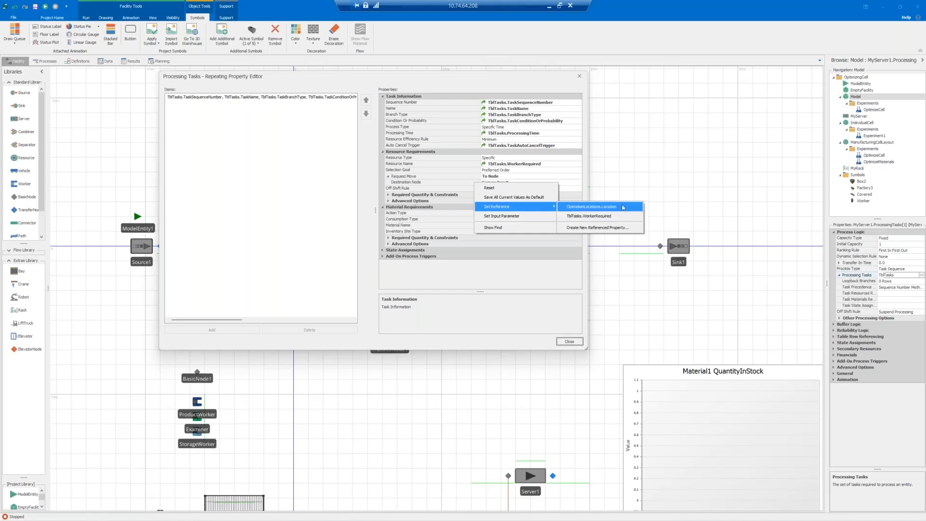
{"action": "left_click", "coordinate": [626, 183]}
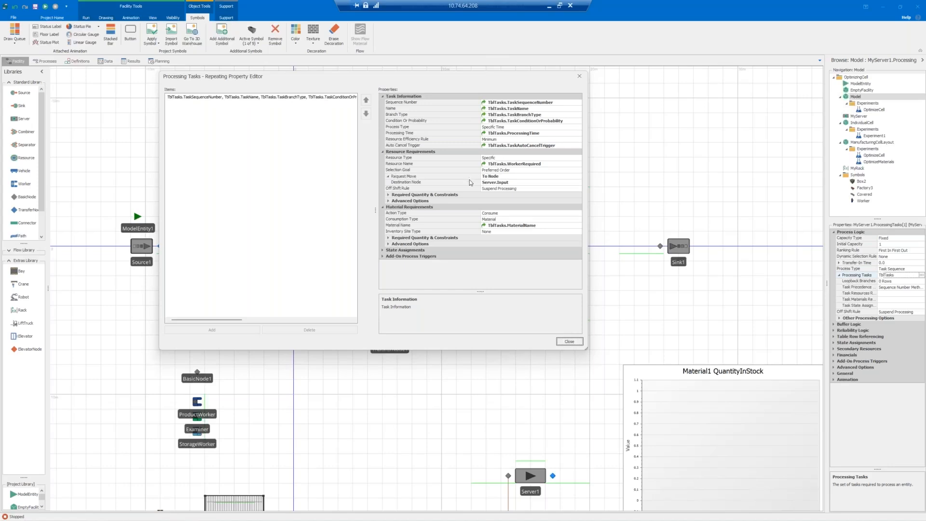
- Set Request Move to None in MyServer1's processing task resource requirements and close the task editor
{"action": "left_click", "coordinate": [491, 176]}
{"action": "left_click", "coordinate": [522, 182]}
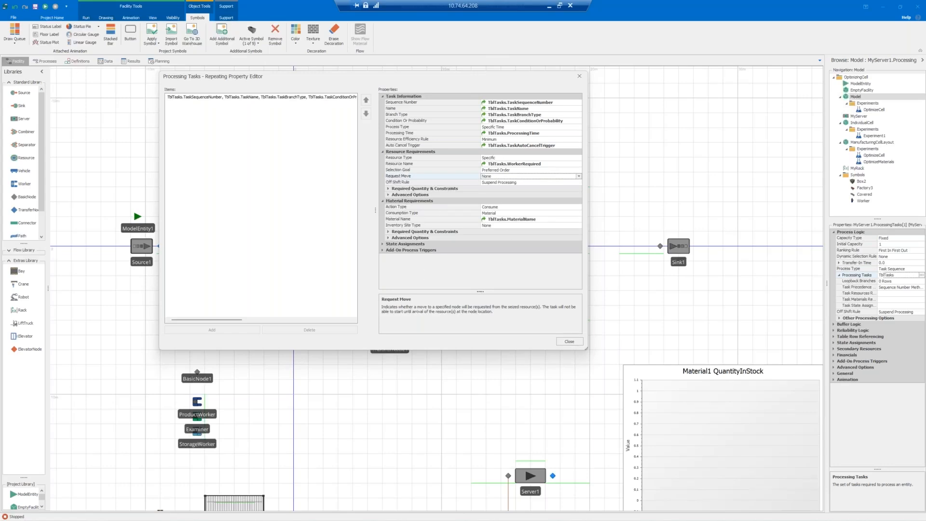
{"action": "left_click", "coordinate": [567, 341]}
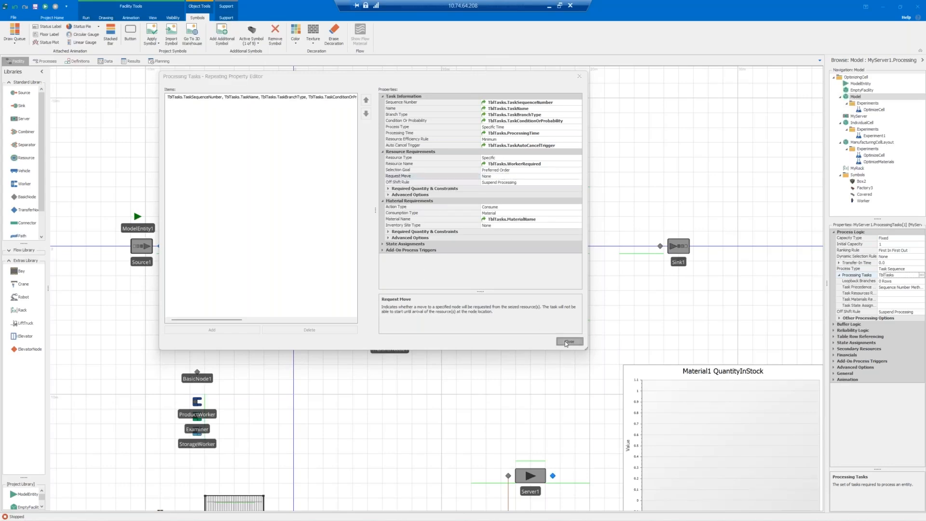
- Check the Request Move setting in MyServer2's Processing Tasks
{"action": "left_click", "coordinate": [257, 266]}
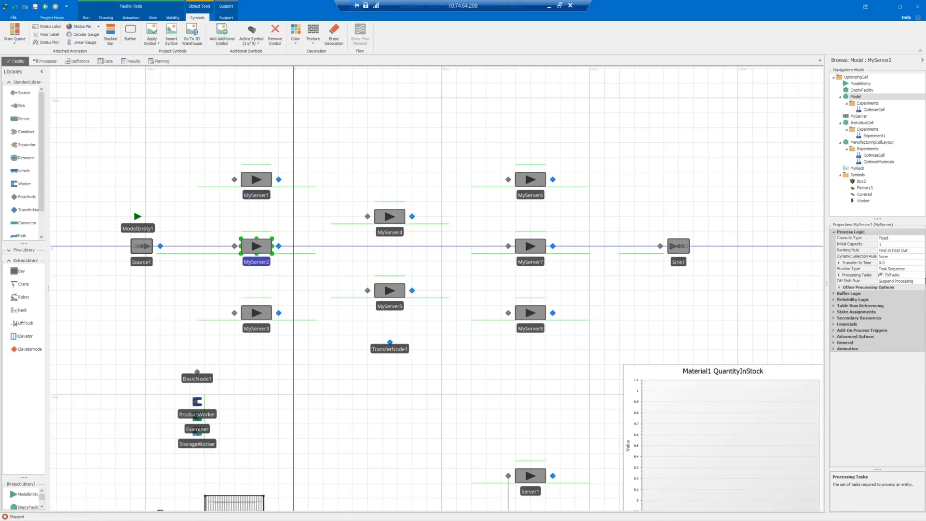
{"action": "left_click", "coordinate": [920, 275]}
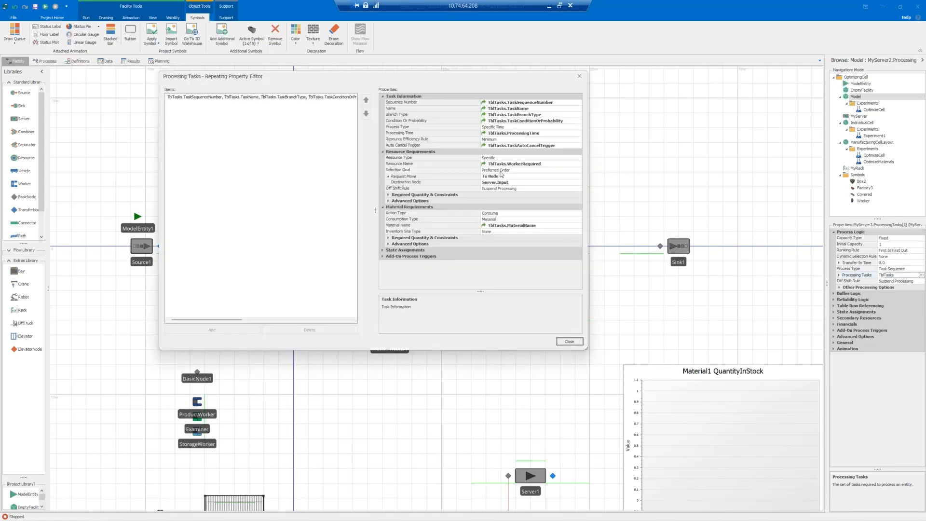
{"action": "left_click", "coordinate": [569, 341]}
- Update the MyServer property defaults from MyServer1
{"action": "left_click", "coordinate": [265, 196]}
{"action": "right_click", "coordinate": [264, 197]}
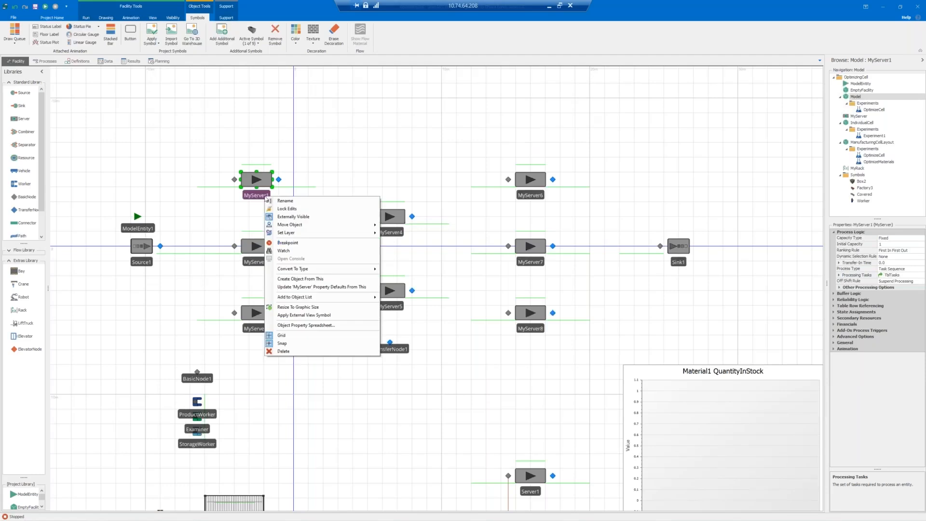
{"action": "left_click", "coordinate": [305, 288]}
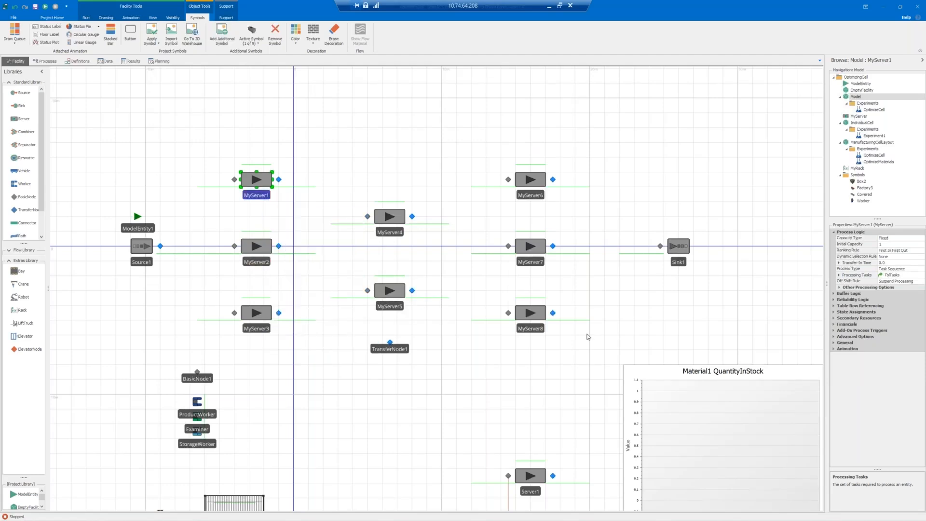
- Inspect MyServer8's Processing Tasks to check whether the updated MyServer defaults carry over, and close the editor
{"action": "left_click", "coordinate": [532, 330]}
{"action": "left_click", "coordinate": [922, 277]}
{"action": "left_click", "coordinate": [921, 275]}
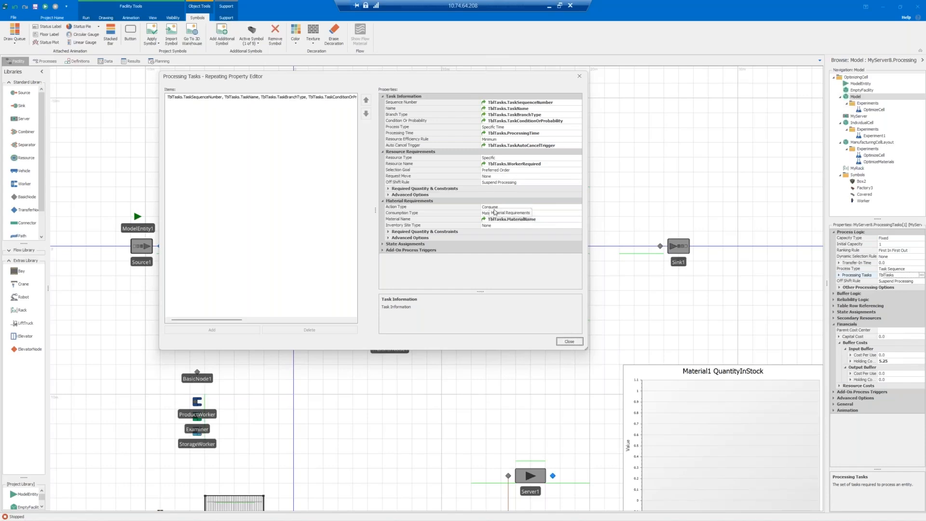
{"action": "left_click", "coordinate": [576, 342]}
{"action": "left_click", "coordinate": [576, 343]}
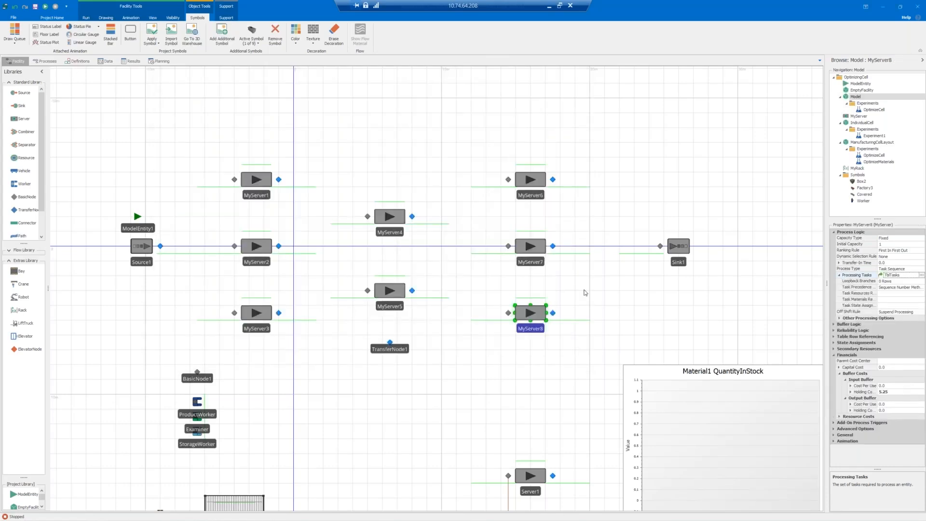
{"action": "left_click", "coordinate": [584, 292]}
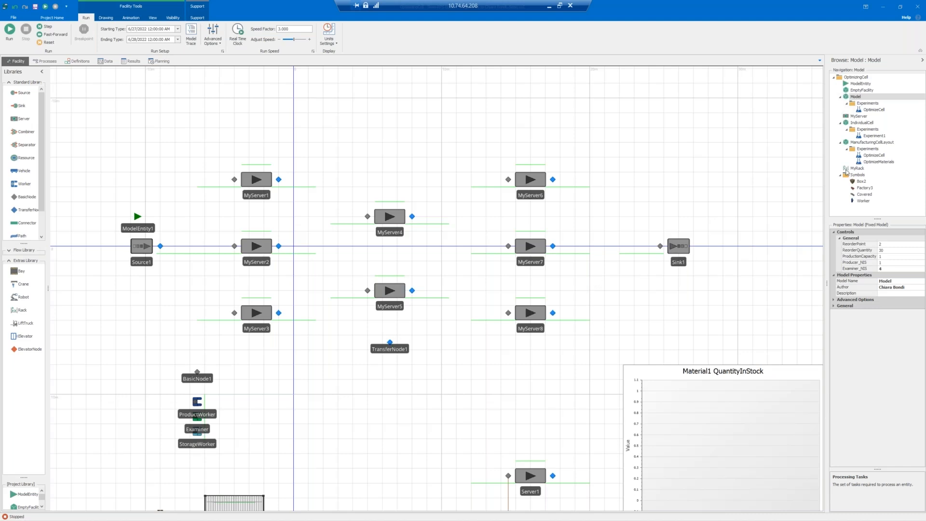
- Examine the properties of MyRack1 and IndividualCell3 in ManufacturingCellLayout
{"action": "left_click", "coordinate": [867, 142]}
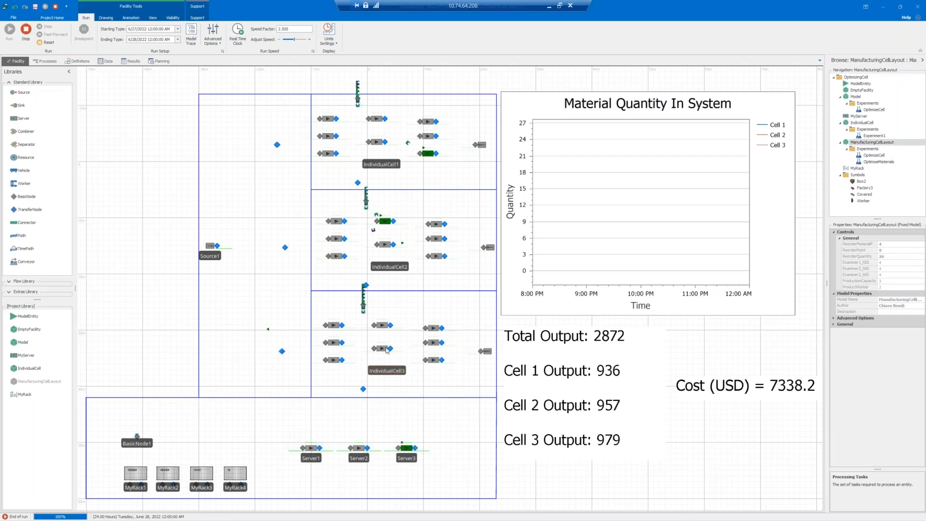
{"action": "left_click", "coordinate": [142, 489]}
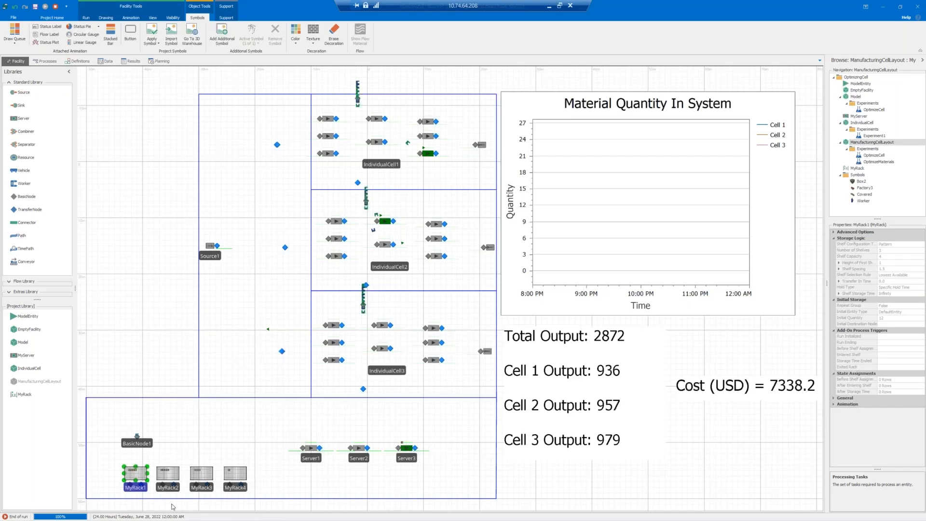
{"action": "left_click", "coordinate": [381, 352]}
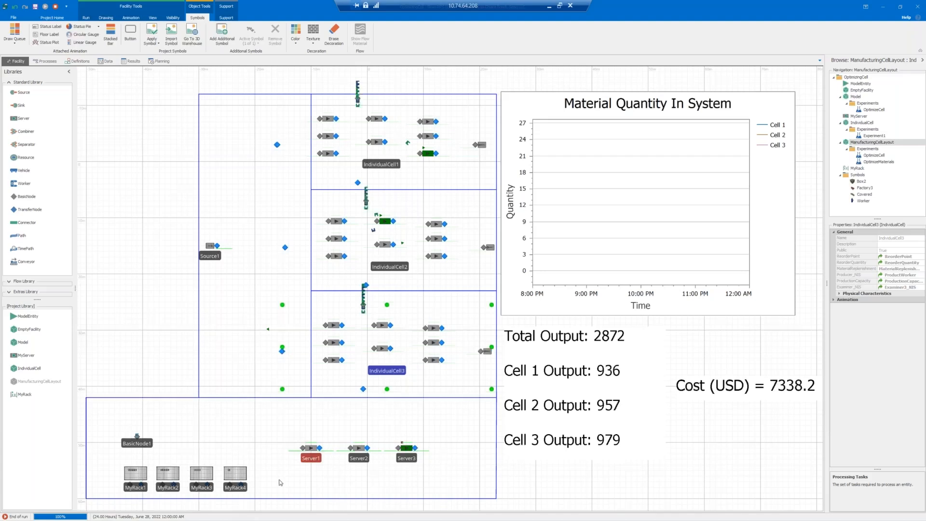
{"action": "left_click", "coordinate": [132, 491]}
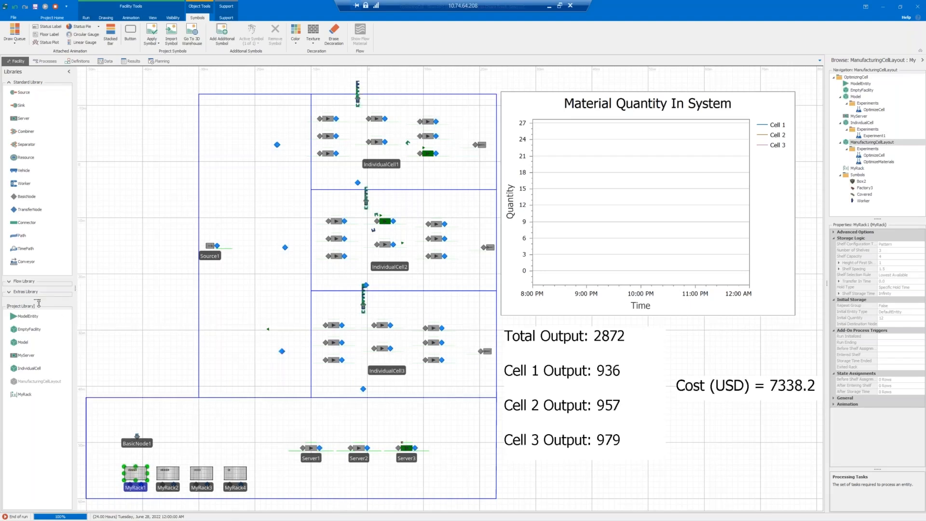
- Display the objects in the Extras Library and deselect MyRack1
{"action": "left_click_drag", "start_coordinate": [38, 300], "coordinate": [37, 318]}
{"action": "left_click", "coordinate": [9, 311]}
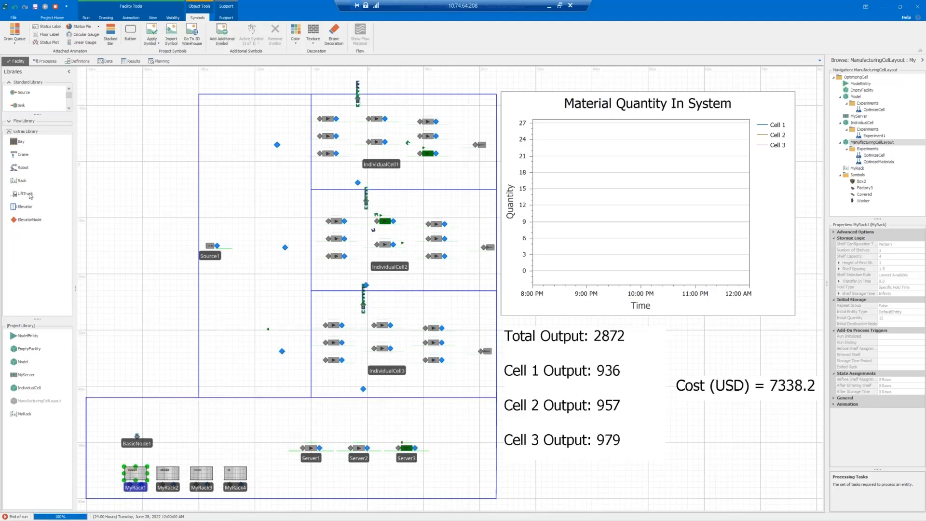
{"action": "left_click", "coordinate": [135, 326]}
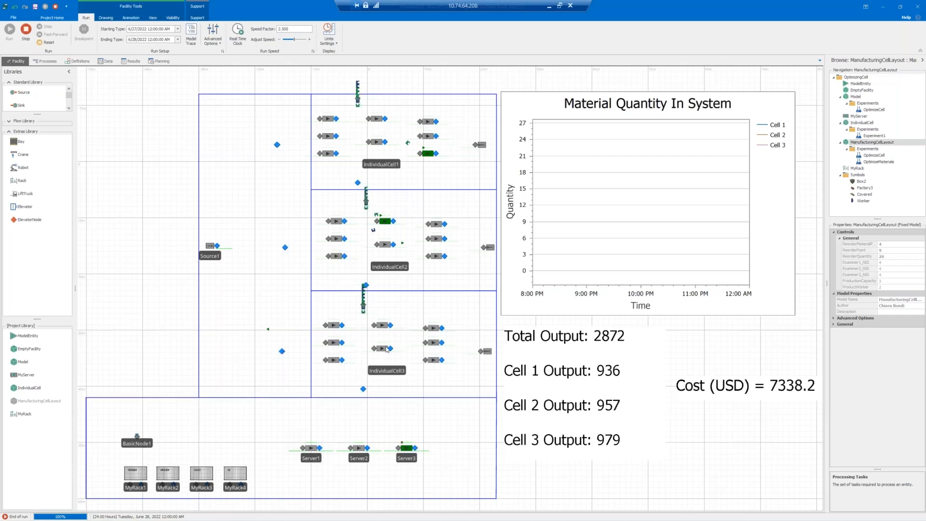
- Check Server1's resource cost settings and reset the completed ManufacturingCellLayout run
{"action": "left_click", "coordinate": [311, 458]}
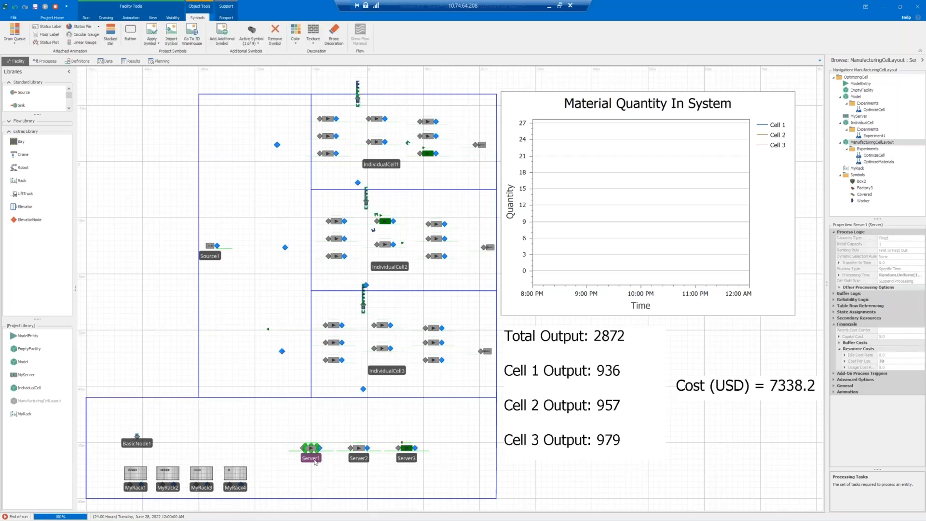
{"action": "left_click", "coordinate": [55, 8]}
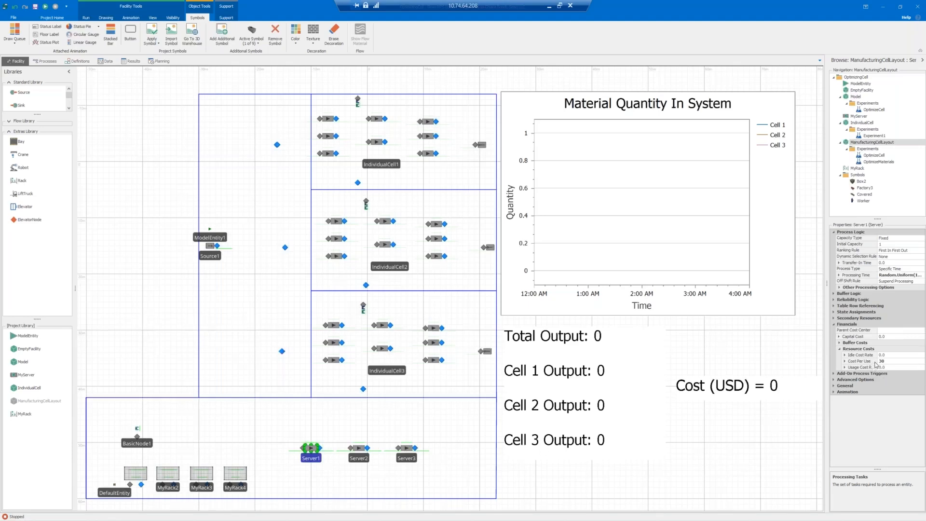
- Inspect StorageWorker's Resource Costs in ManufacturingCellLayout, including the units of its usage cost rate
{"action": "scroll", "coordinate": [130, 432], "scroll_direction": "up", "scroll_amount": 3}
{"action": "left_click", "coordinate": [141, 441]}
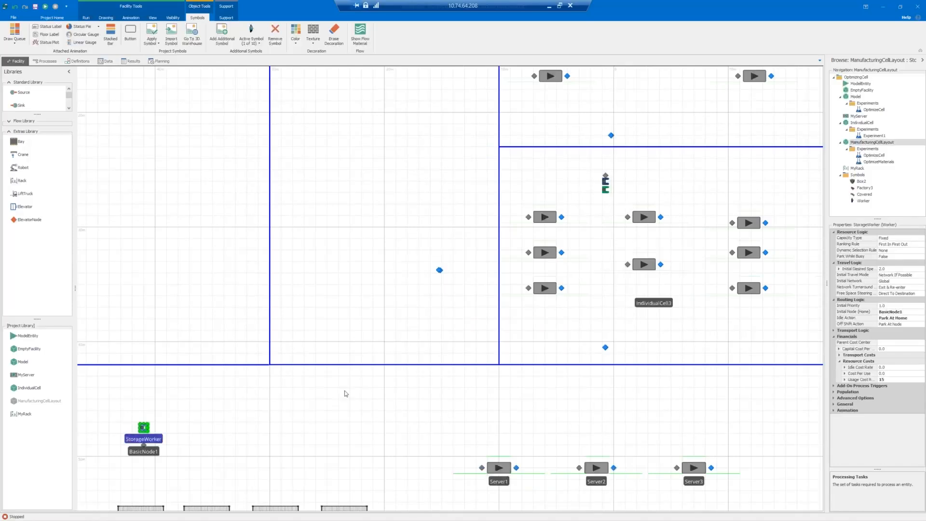
{"action": "scroll", "coordinate": [303, 465], "scroll_direction": "down", "scroll_amount": 2}
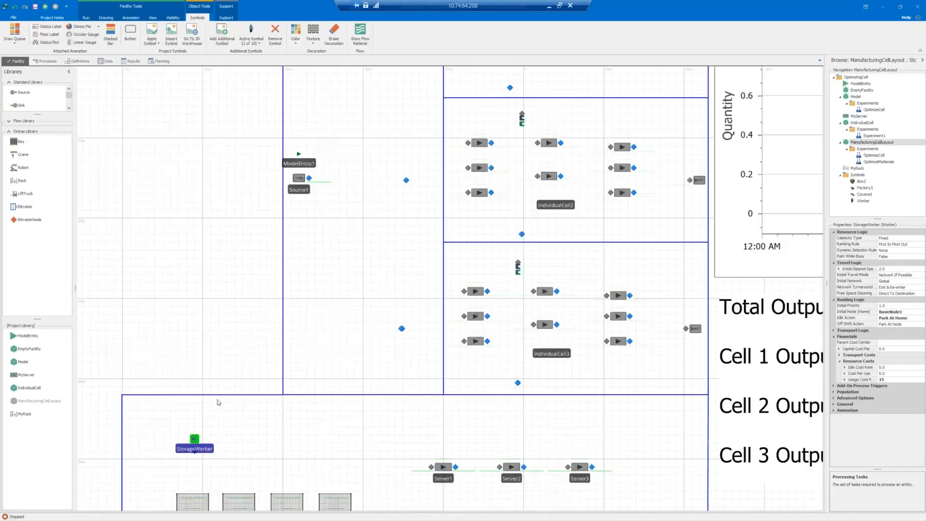
{"action": "left_click_drag", "start_coordinate": [227, 352], "coordinate": [224, 324]}
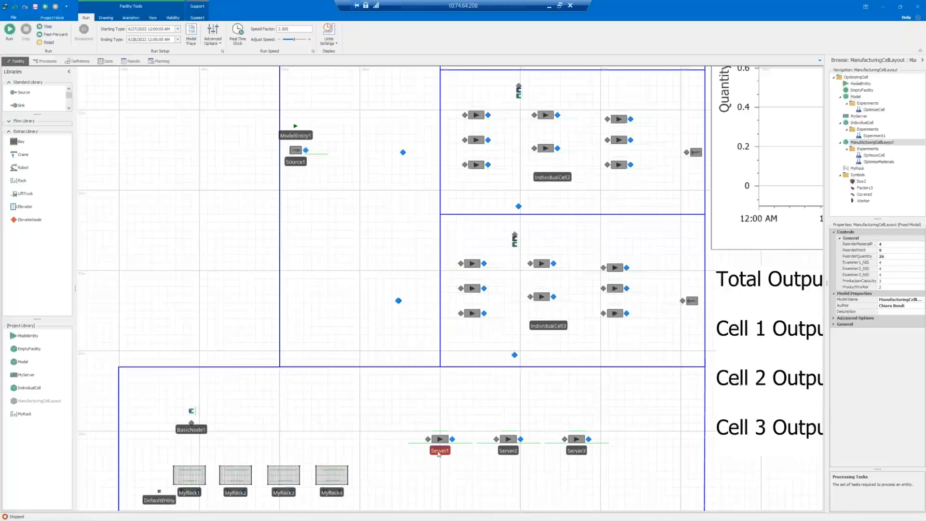
{"action": "left_click", "coordinate": [191, 413]}
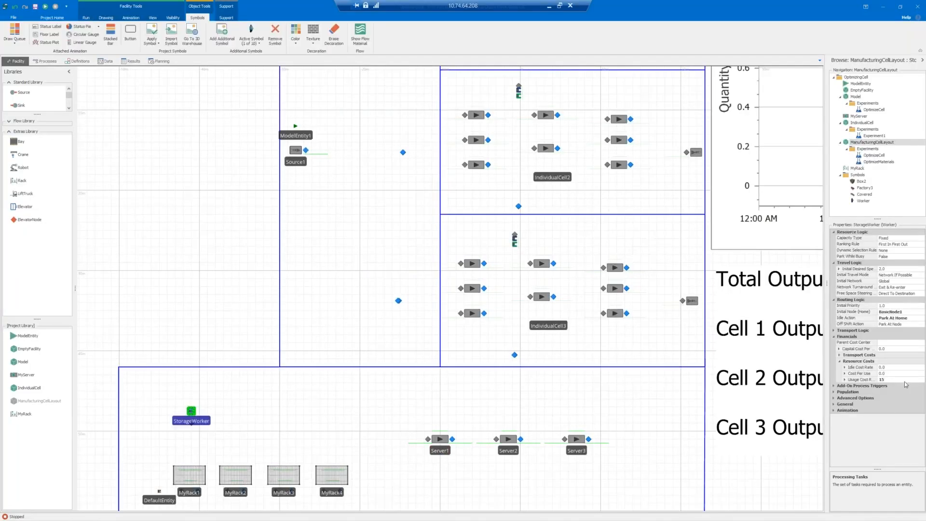
{"action": "left_click", "coordinate": [844, 380]}
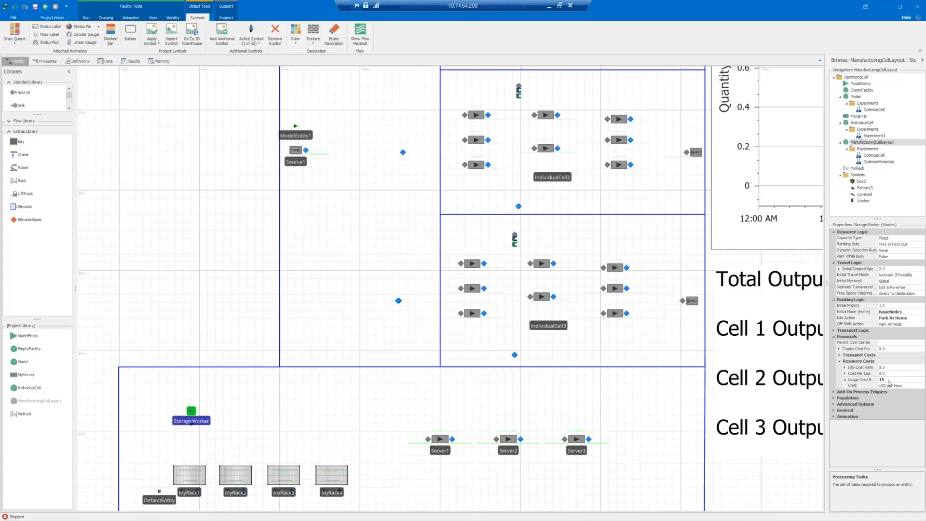
{"action": "left_click", "coordinate": [844, 380]}
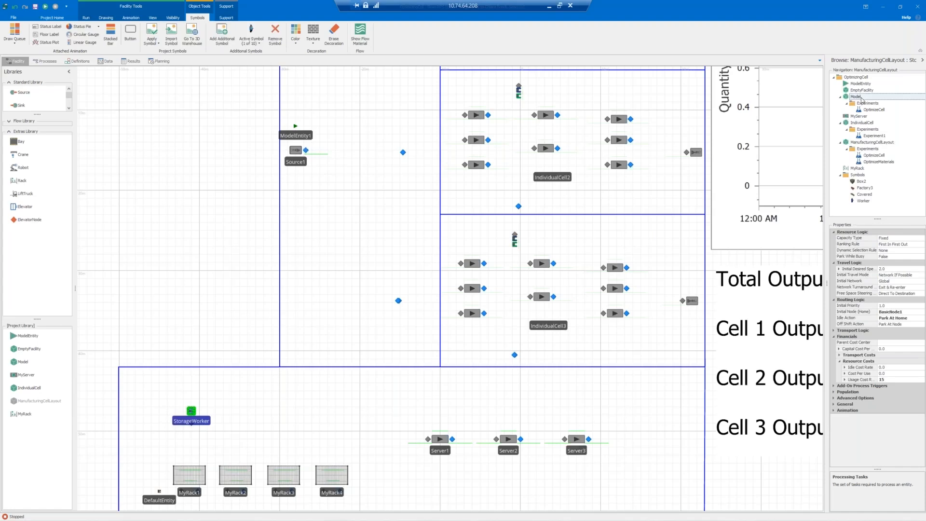
- Open Model and compare the cost and population properties of ProductWorker, Examiner and StorageWorker
{"action": "left_click", "coordinate": [861, 97]}
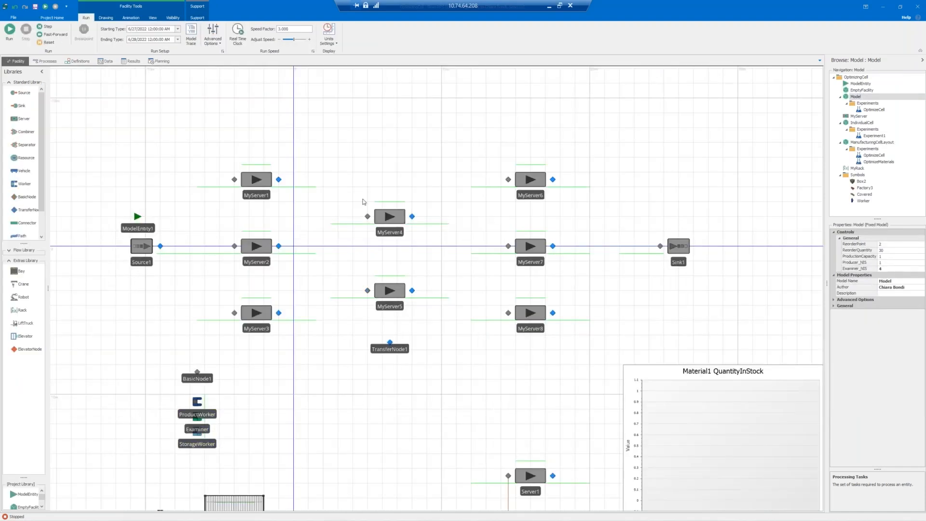
{"action": "left_click", "coordinate": [197, 414]}
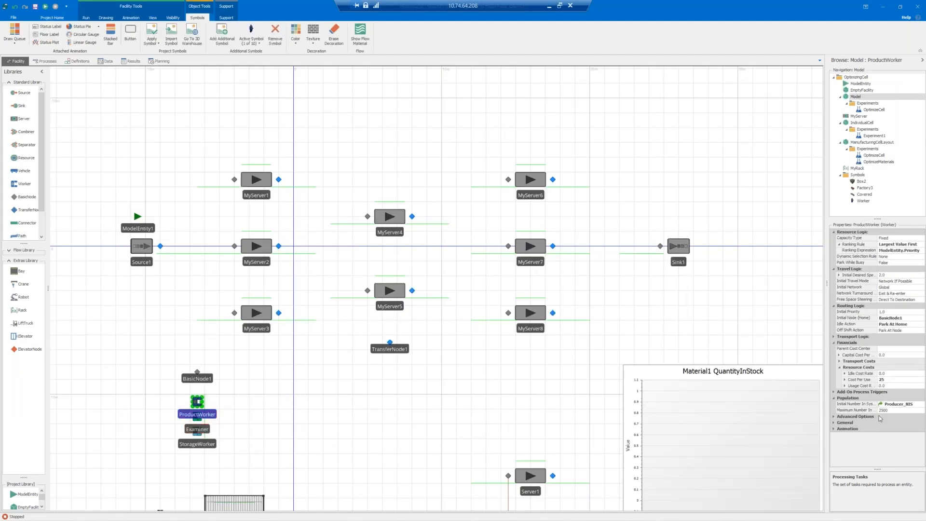
{"action": "left_click", "coordinate": [207, 428]}
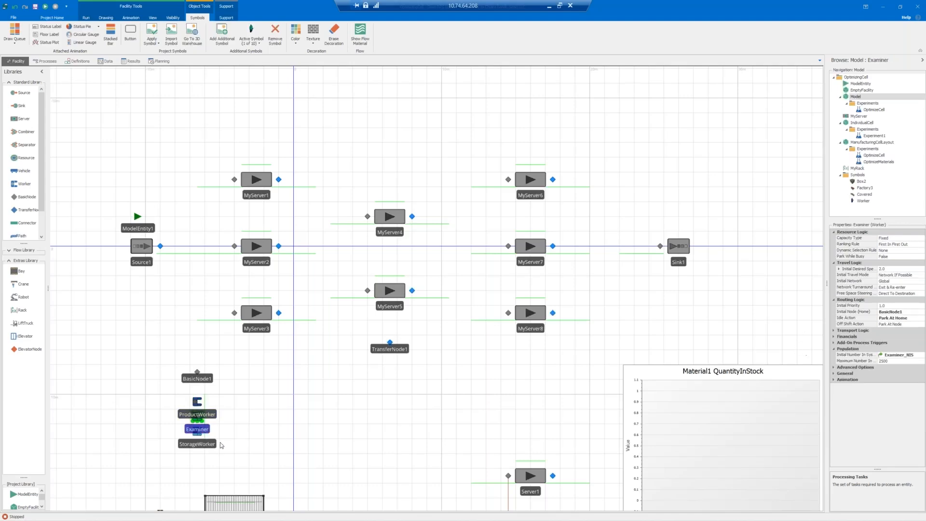
{"action": "left_click", "coordinate": [210, 448]}
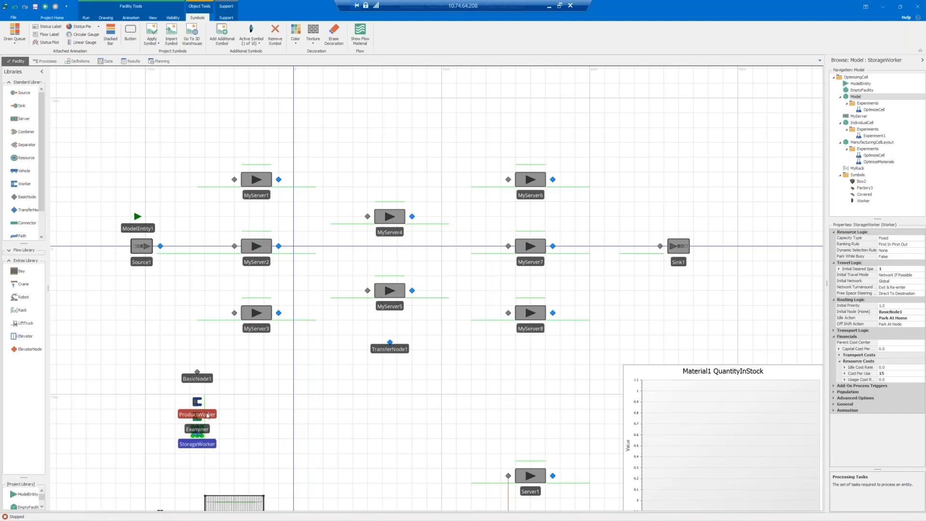
{"action": "left_click", "coordinate": [207, 416]}
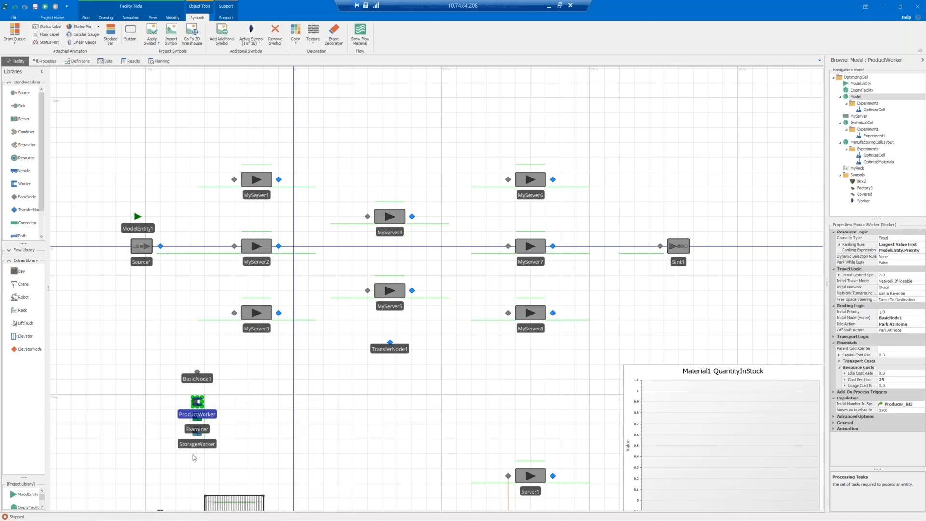
- Compare the properties of MyServer4, MyServer7 and MyServer1, including the input buffer holding costs, and view Model's full layout
{"action": "left_click", "coordinate": [400, 233]}
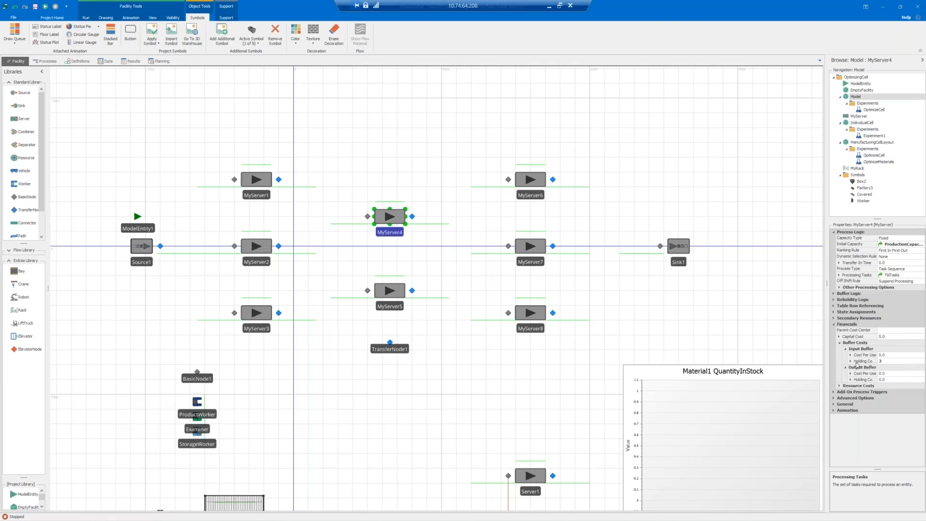
{"action": "left_click", "coordinate": [535, 247]}
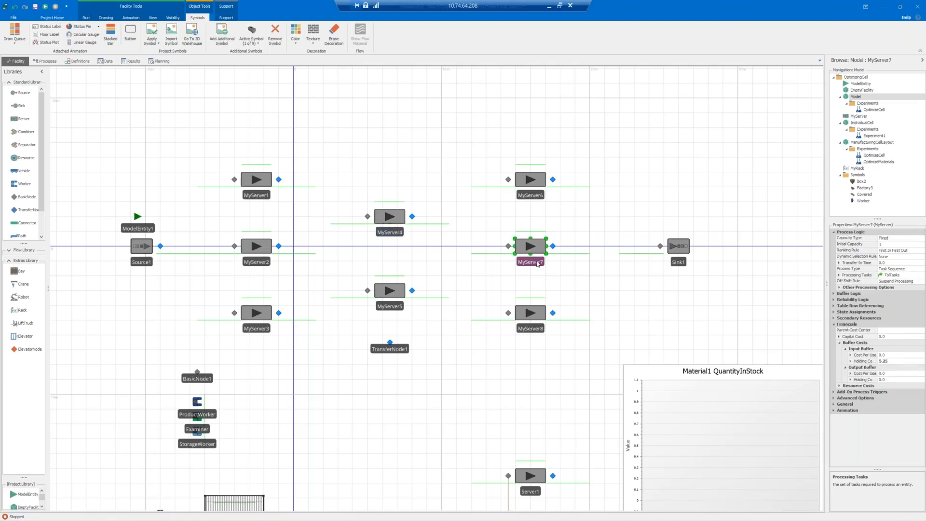
{"action": "left_click", "coordinate": [272, 193]}
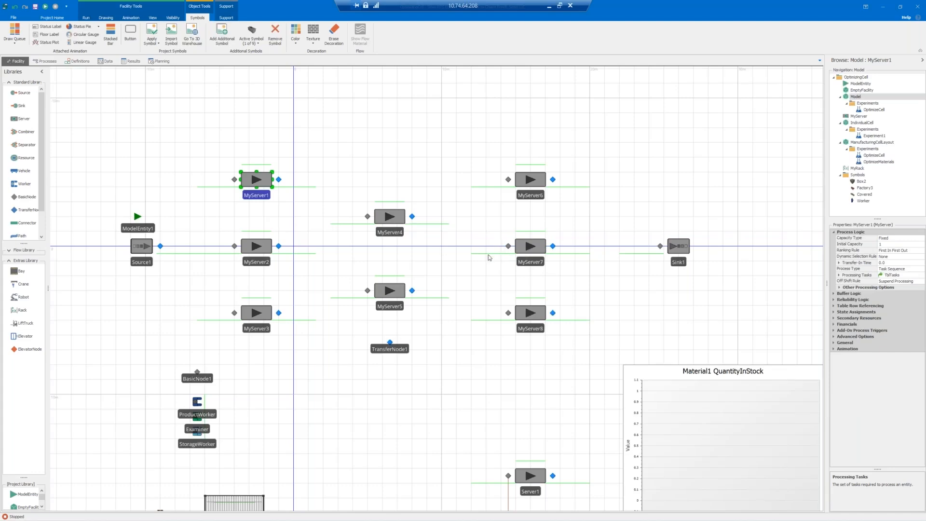
{"action": "left_click", "coordinate": [532, 264]}
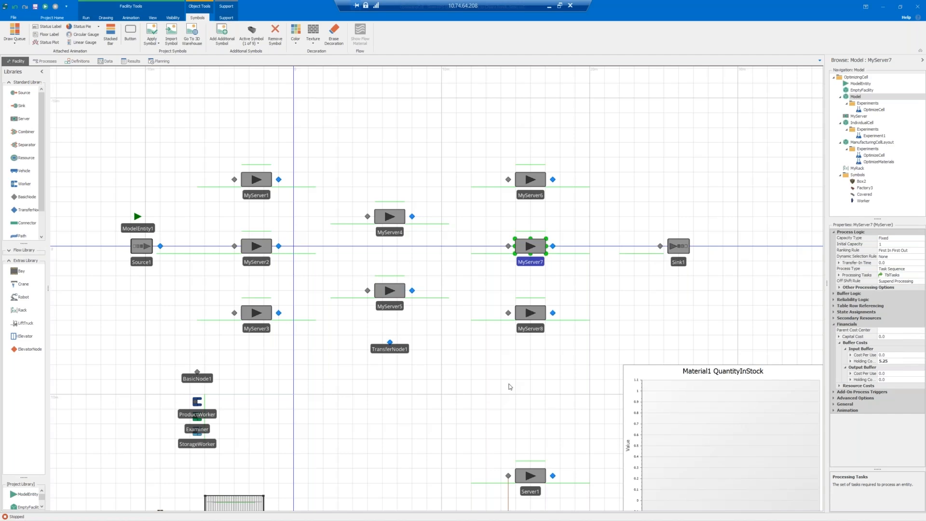
{"action": "left_click", "coordinate": [427, 397]}
{"action": "scroll", "coordinate": [427, 397], "scroll_direction": "down", "scroll_amount": 3}
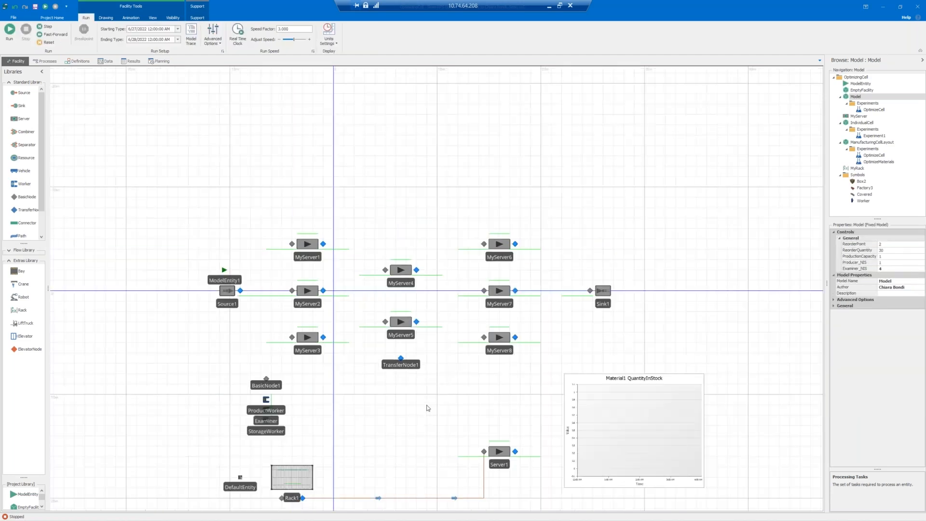
{"action": "left_click_drag", "start_coordinate": [424, 419], "coordinate": [432, 354]}
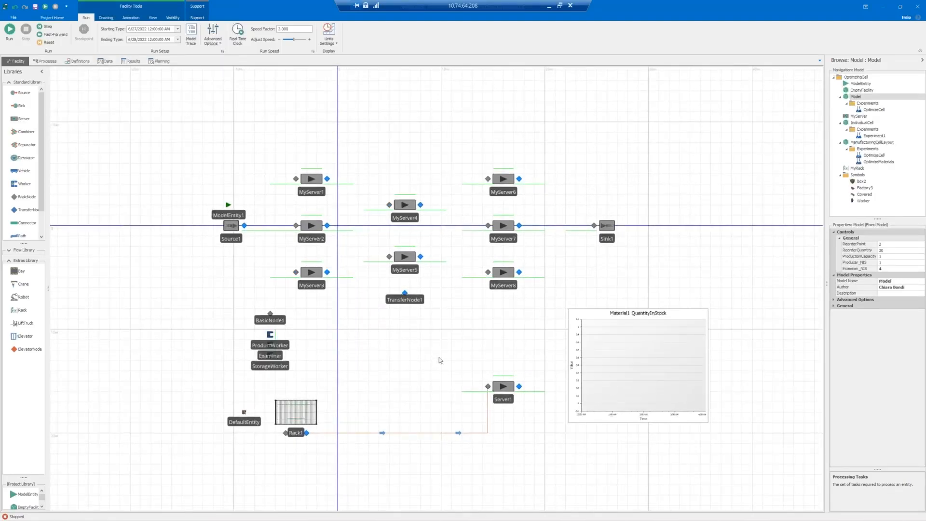
- Check the Max Scenarios parameter of ManufacturingCellLayout's OptimizeCell experiment and view the OptimizeMaterials results
{"action": "double_click", "coordinate": [874, 155]}
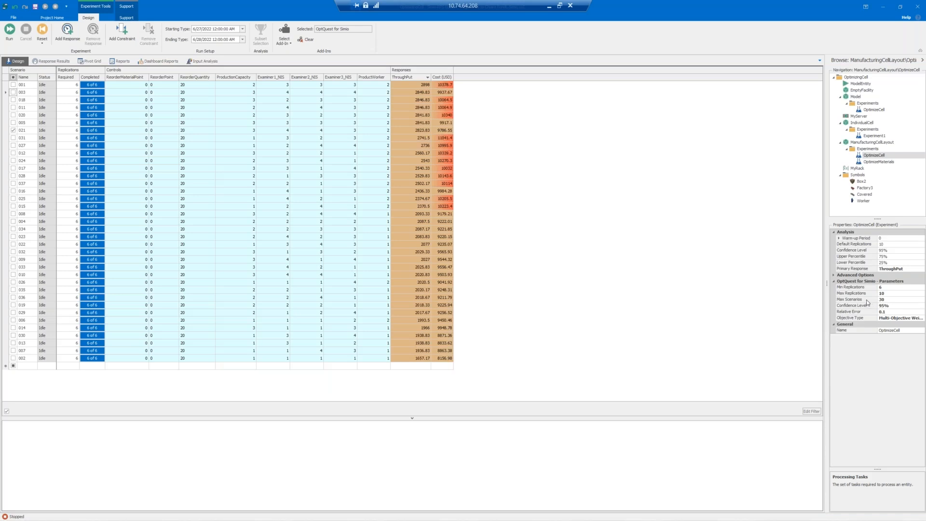
{"action": "left_click", "coordinate": [868, 302]}
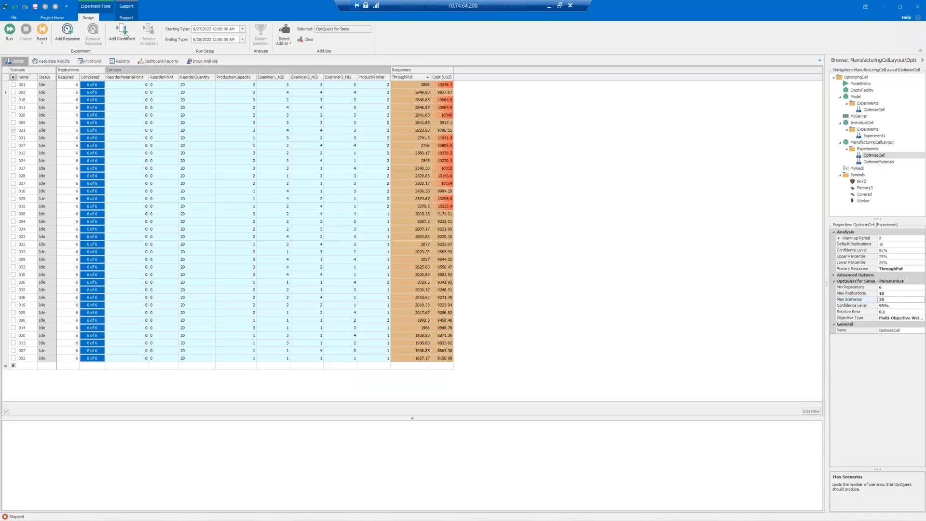
{"action": "left_click", "coordinate": [881, 162]}
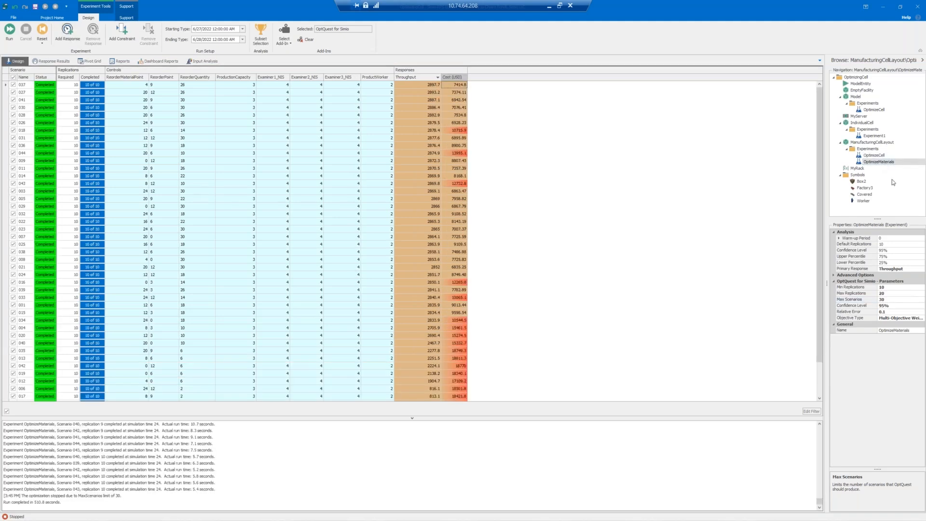
- Return to ManufacturingCellLayout and view its model-level control properties
{"action": "left_click", "coordinate": [873, 136]}
{"action": "left_click", "coordinate": [872, 142]}
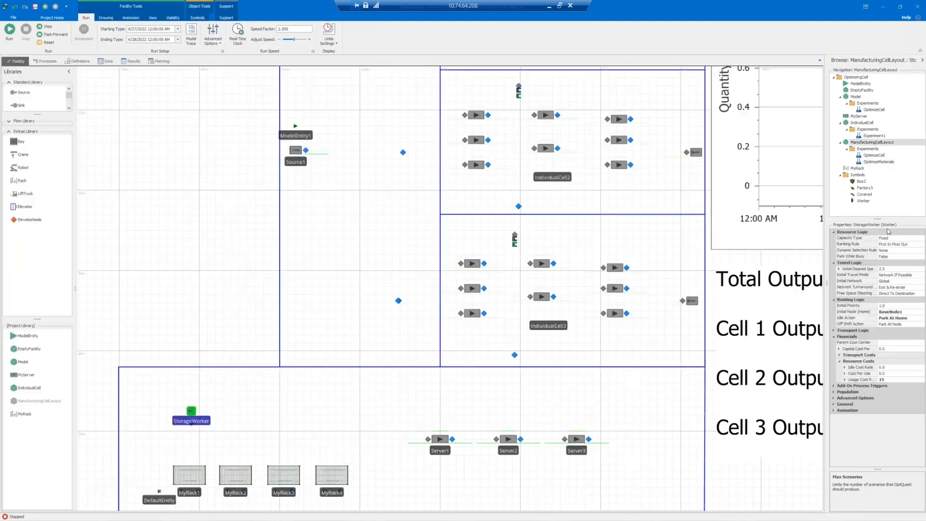
{"action": "left_click", "coordinate": [264, 245]}
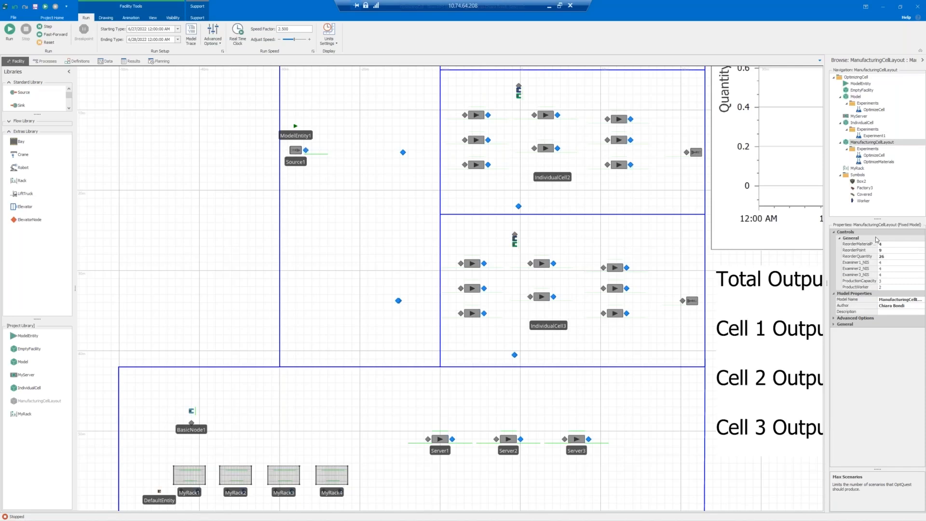
- Switch to the other open Simio window and open its ManufacturingCellLayout model
{"action": "mouse_move", "coordinate": [523, 519]}
{"action": "mouse_move", "coordinate": [483, 515]}
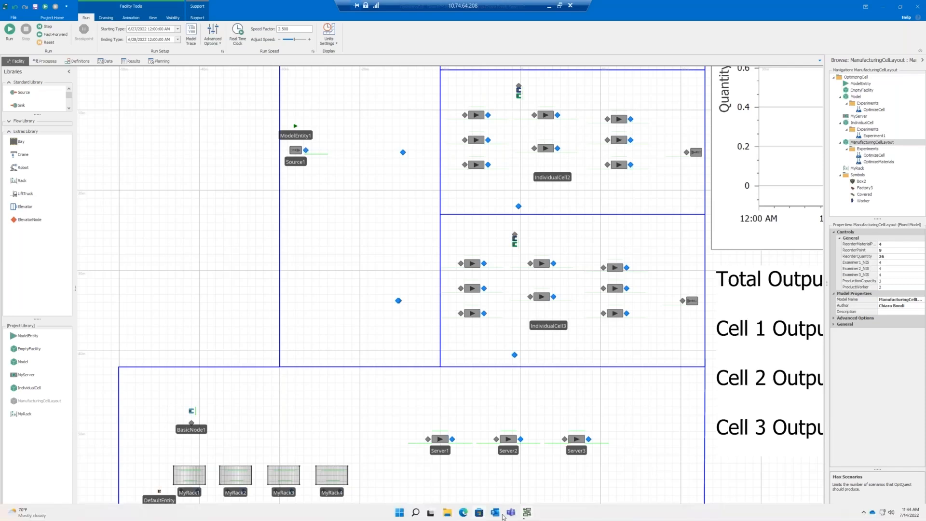
{"action": "left_click", "coordinate": [473, 476]}
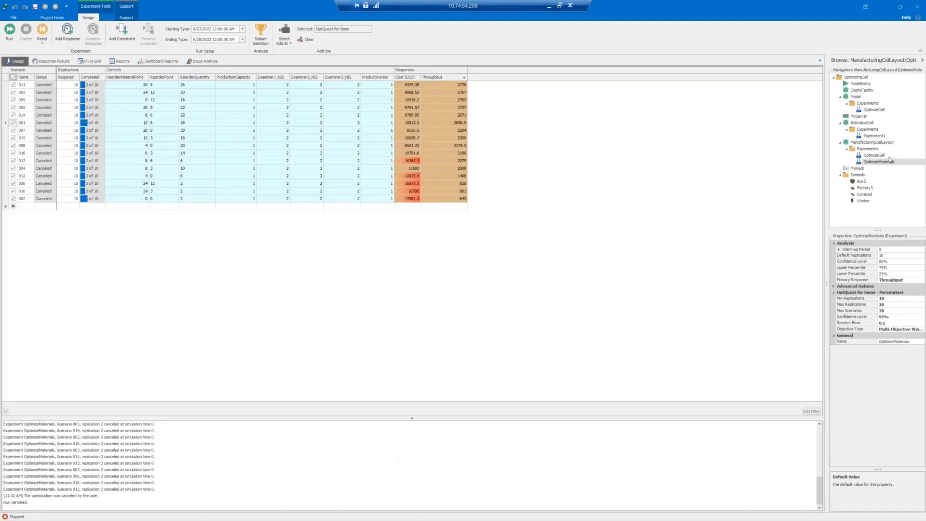
{"action": "left_click", "coordinate": [879, 142]}
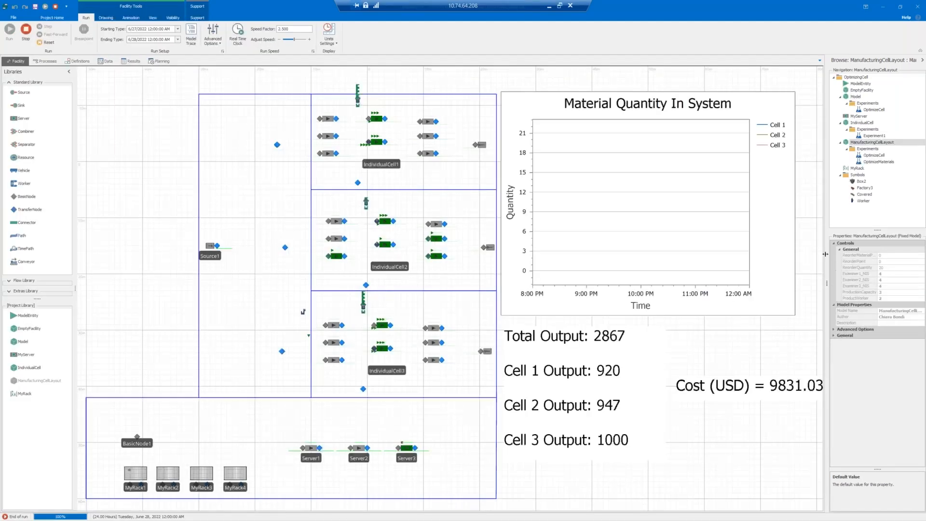
- Reset the ManufacturingCellLayout run and save all current control values as defaults
{"action": "left_click", "coordinate": [46, 41]}
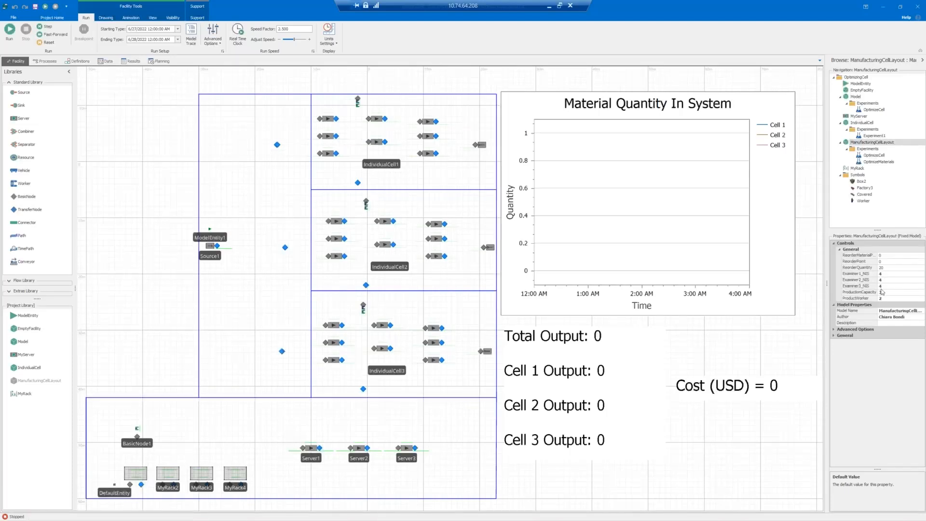
{"action": "right_click", "coordinate": [856, 264]}
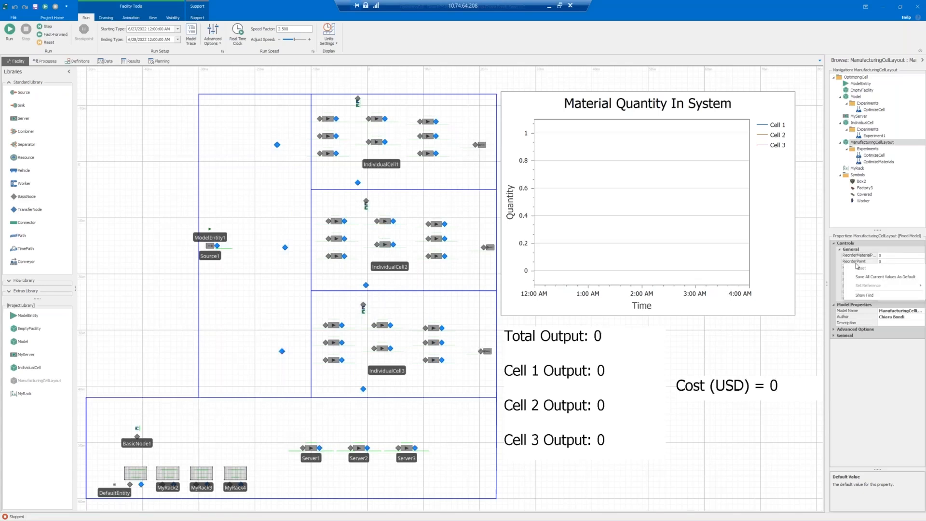
{"action": "left_click", "coordinate": [874, 281]}
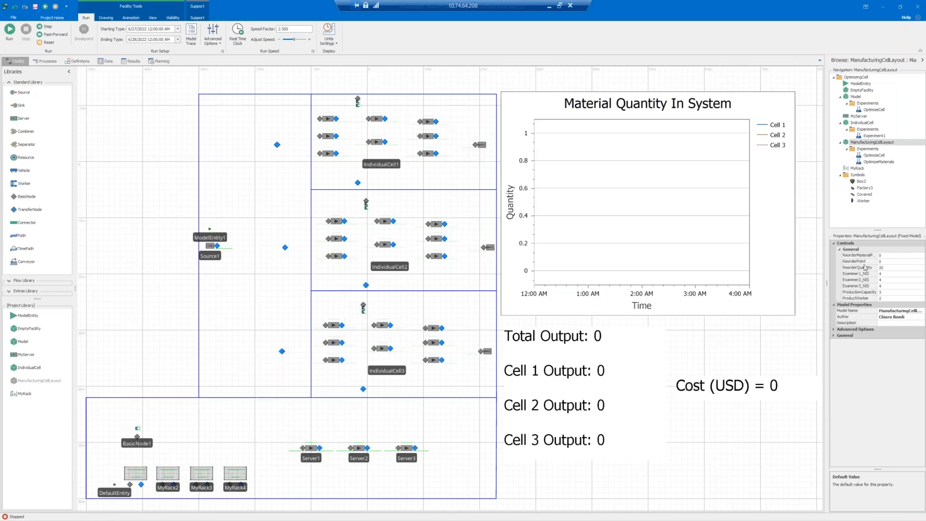
- Reset the OptimizeMaterials experiment and show the OptQuest parameters of its ProductionCapacity control
{"action": "left_click", "coordinate": [878, 162]}
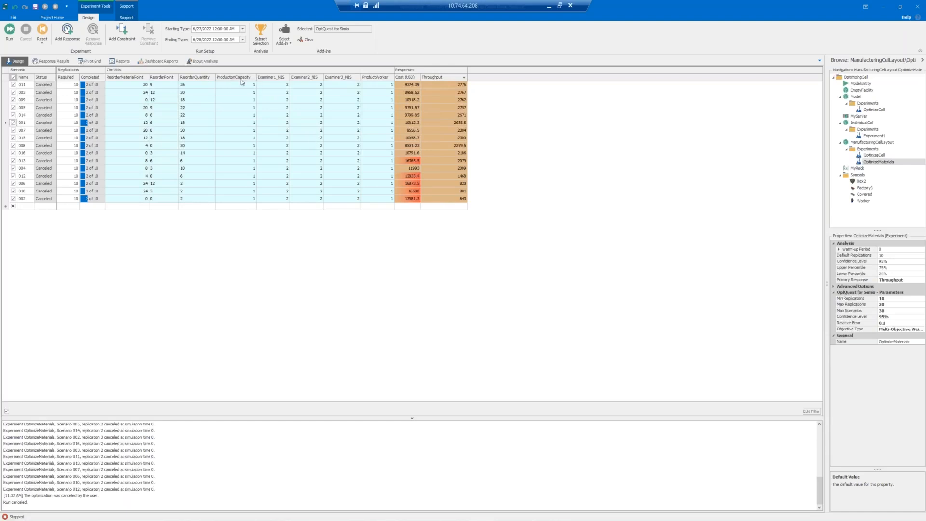
{"action": "left_click", "coordinate": [46, 32]}
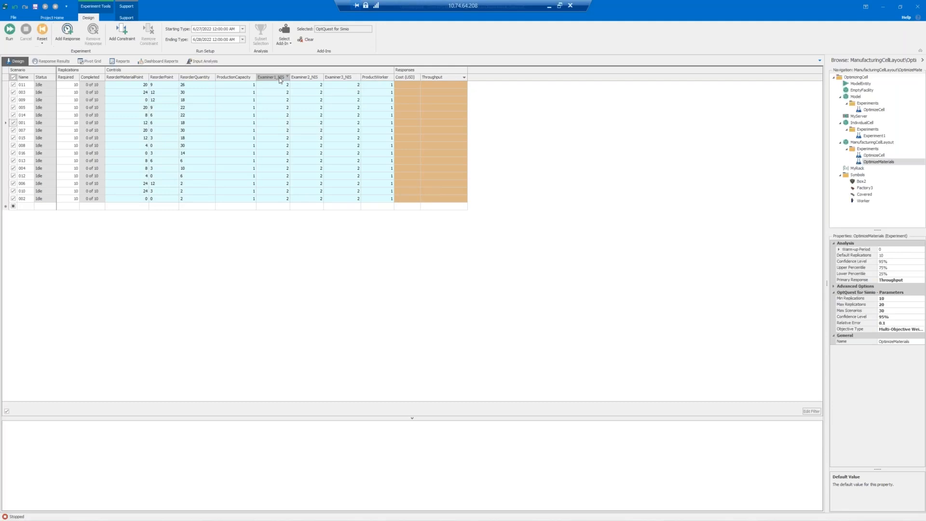
{"action": "left_click", "coordinate": [237, 79]}
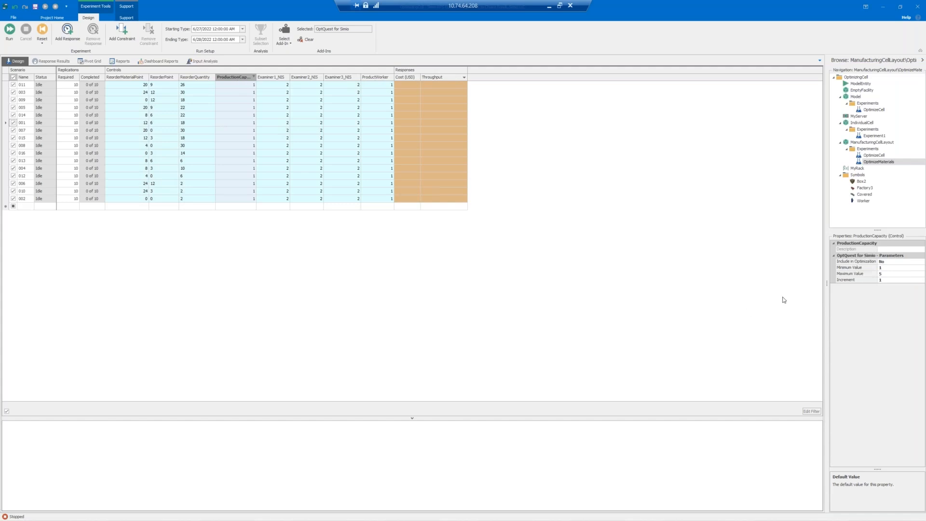
- Check whether ProductionCapacity and ReorderMaterialPoint are included in the optimization in their OptQuest parameters
{"action": "left_click", "coordinate": [854, 264]}
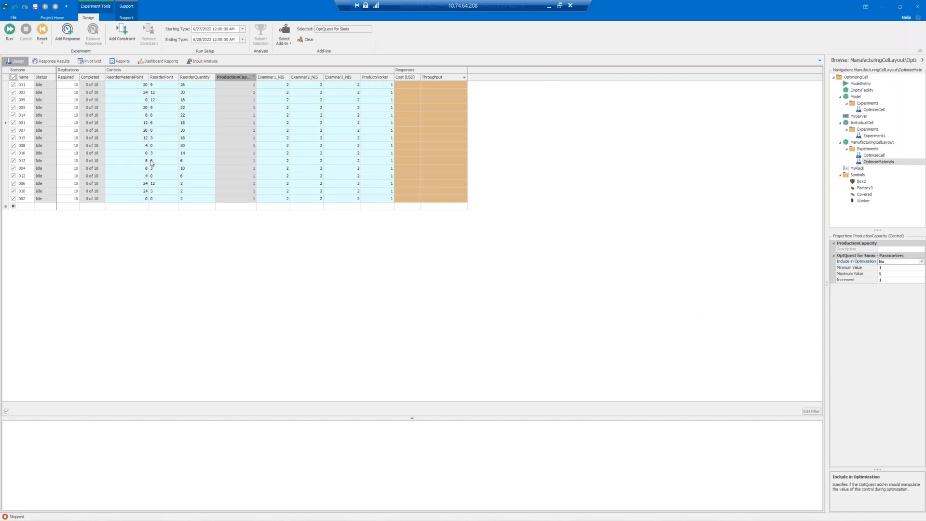
{"action": "left_click", "coordinate": [133, 80]}
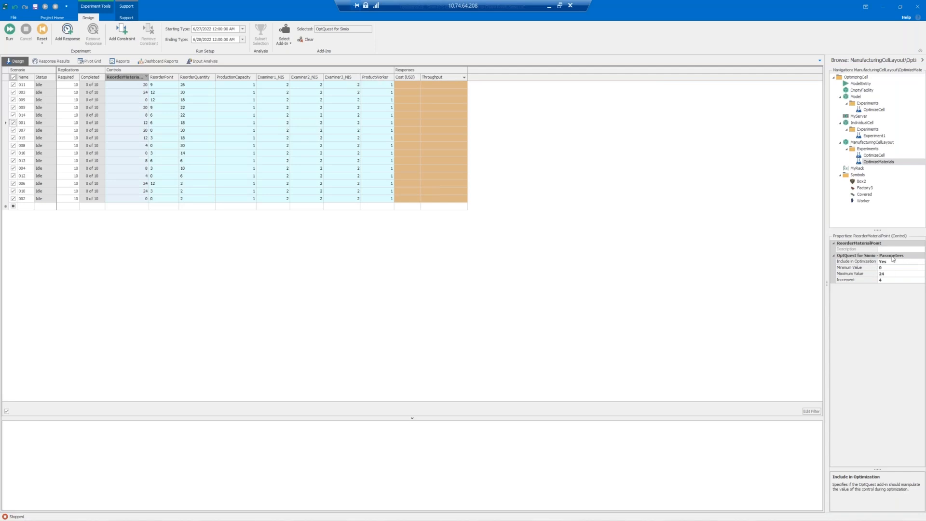
{"action": "left_click", "coordinate": [857, 264]}
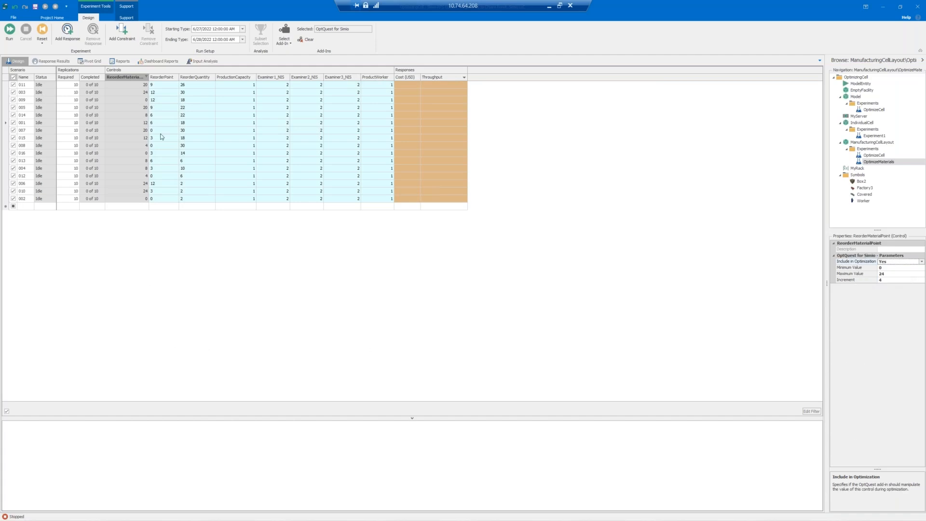
- Run the OptimizeMaterials experiment with its OptQuest add-in, accepting the loss of undo history, and cancel the run partway
{"action": "left_click", "coordinate": [9, 31]}
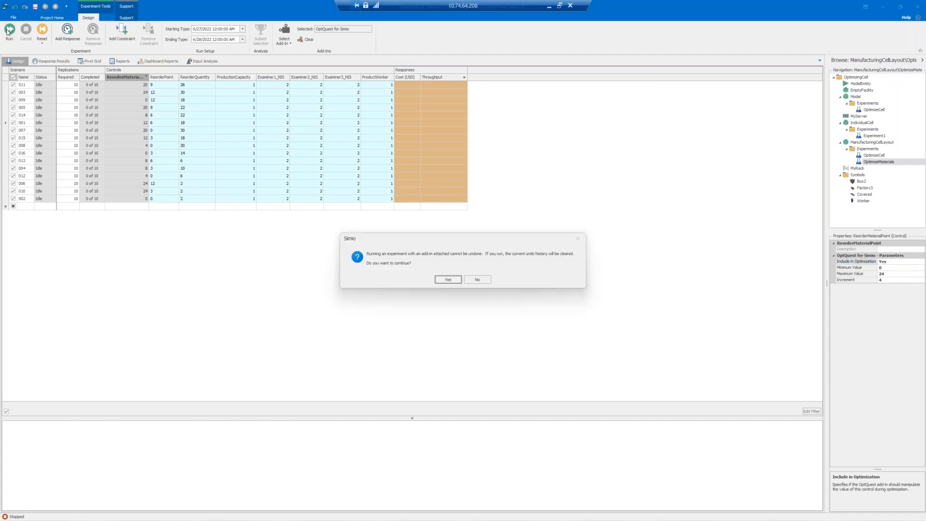
{"action": "left_click", "coordinate": [441, 281]}
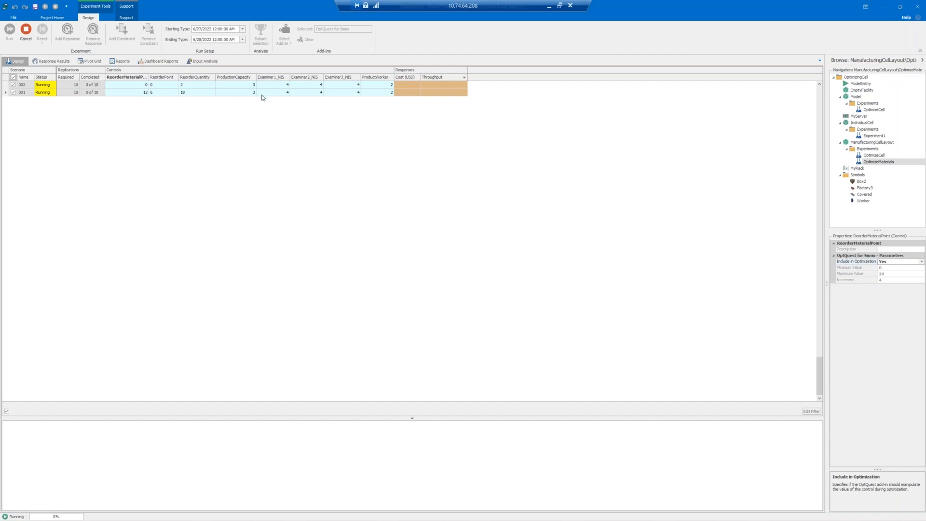
{"action": "left_click", "coordinate": [244, 77]}
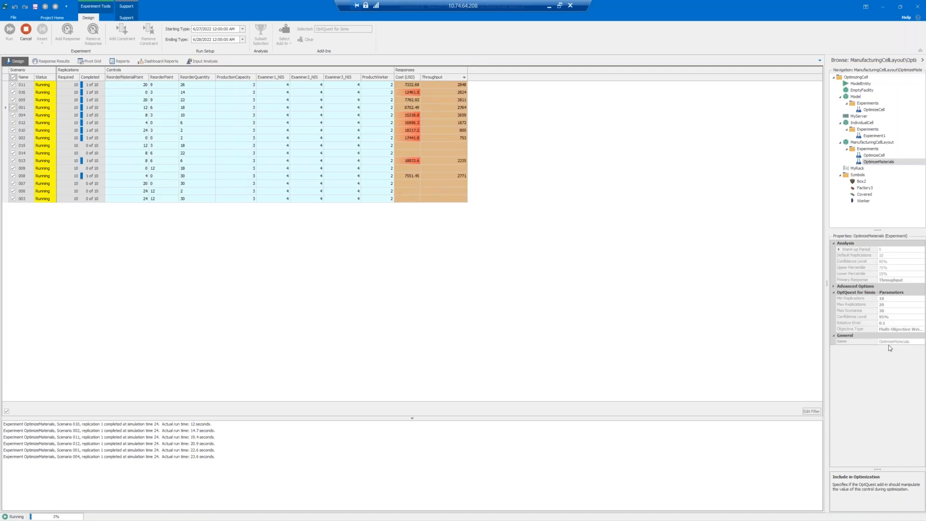
{"action": "left_click", "coordinate": [119, 80]}
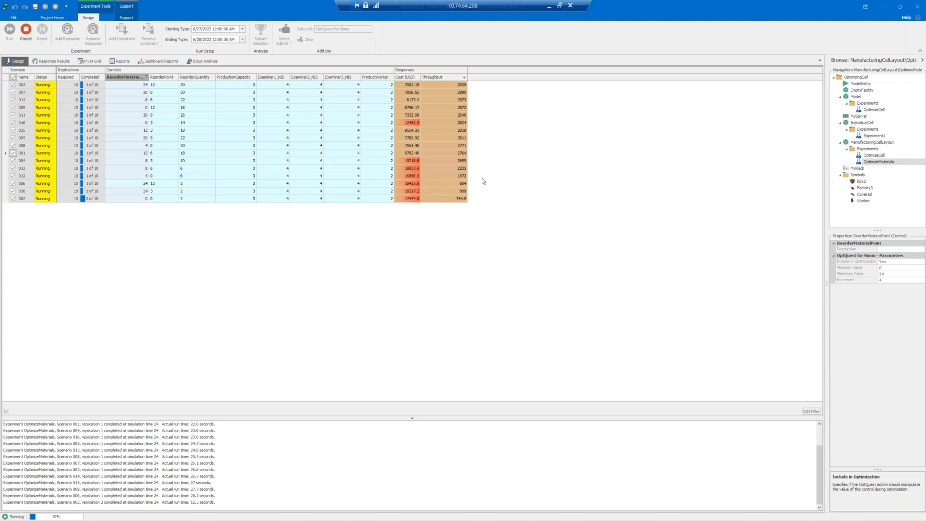
{"action": "left_click", "coordinate": [28, 34]}
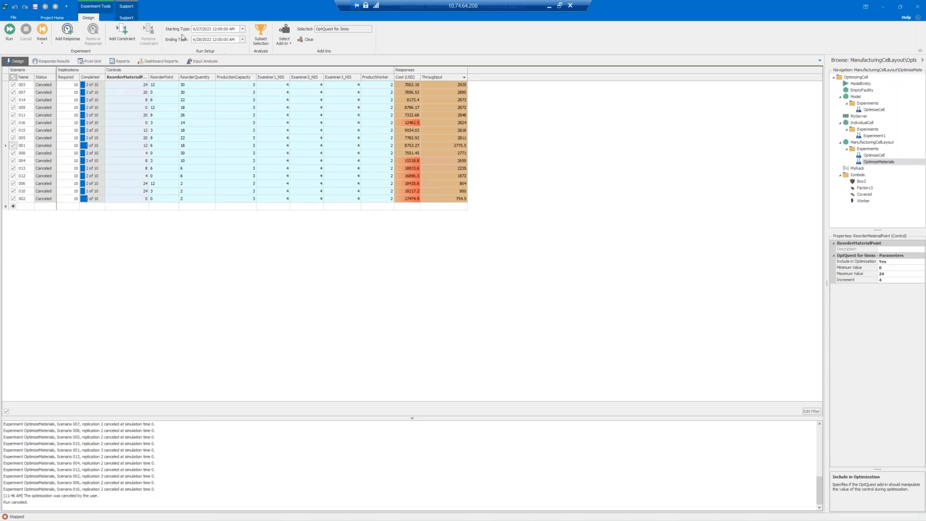
- Open the base Model's facility view and show the properties of MyServer4
{"action": "left_click", "coordinate": [132, 19]}
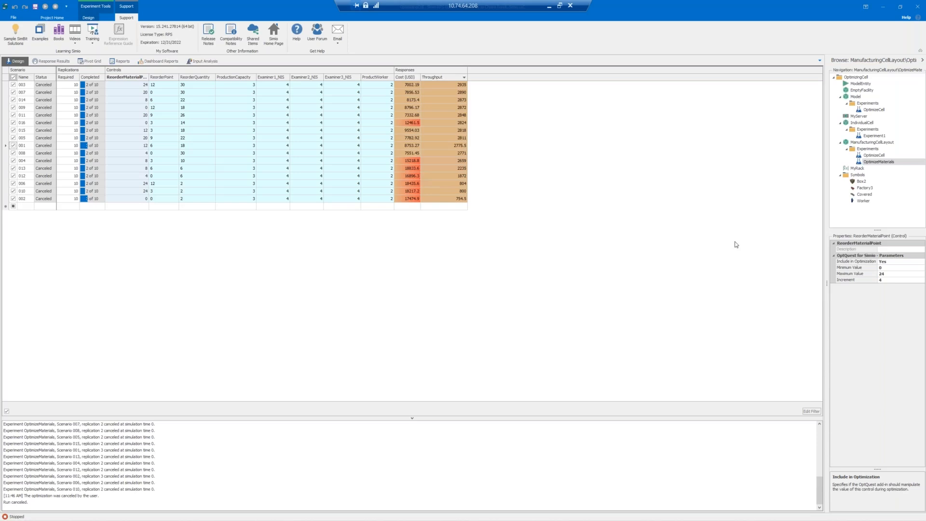
{"action": "double_click", "coordinate": [871, 143]}
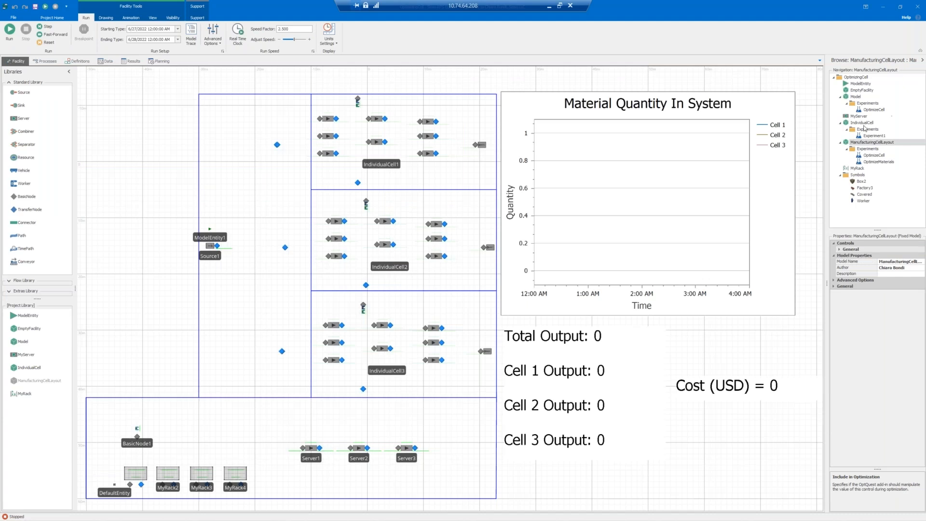
{"action": "left_click", "coordinate": [864, 97]}
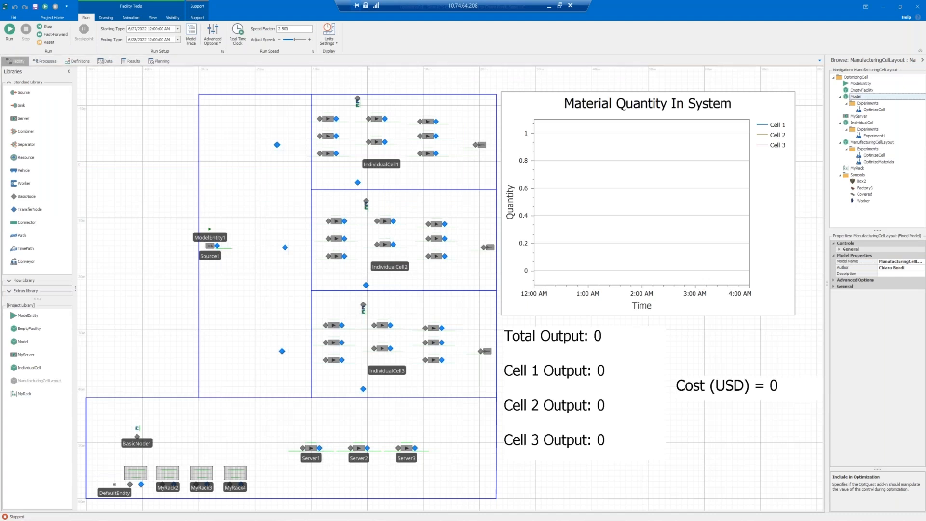
{"action": "left_click", "coordinate": [390, 232]}
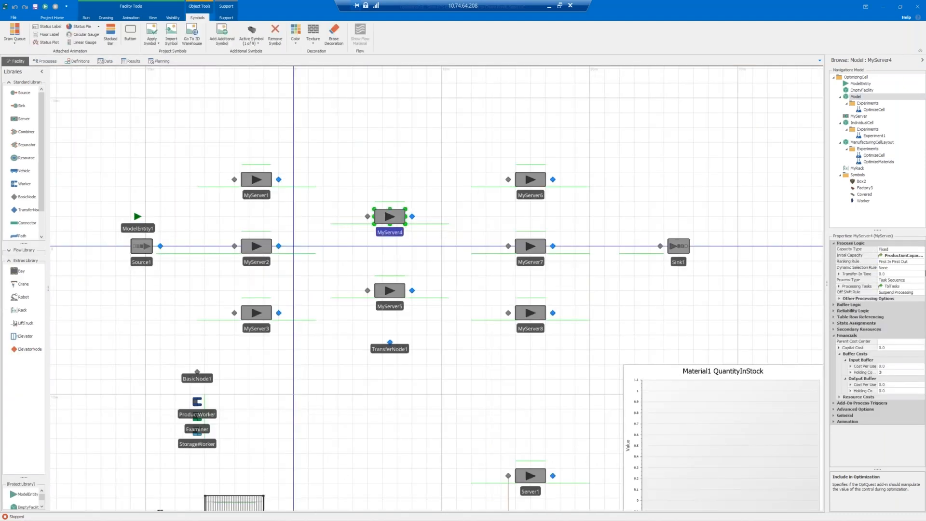
- Set the process type of MyServer4 to Specific Time
{"action": "left_click", "coordinate": [866, 282]}
{"action": "left_click", "coordinate": [921, 280]}
{"action": "left_click", "coordinate": [907, 286]}
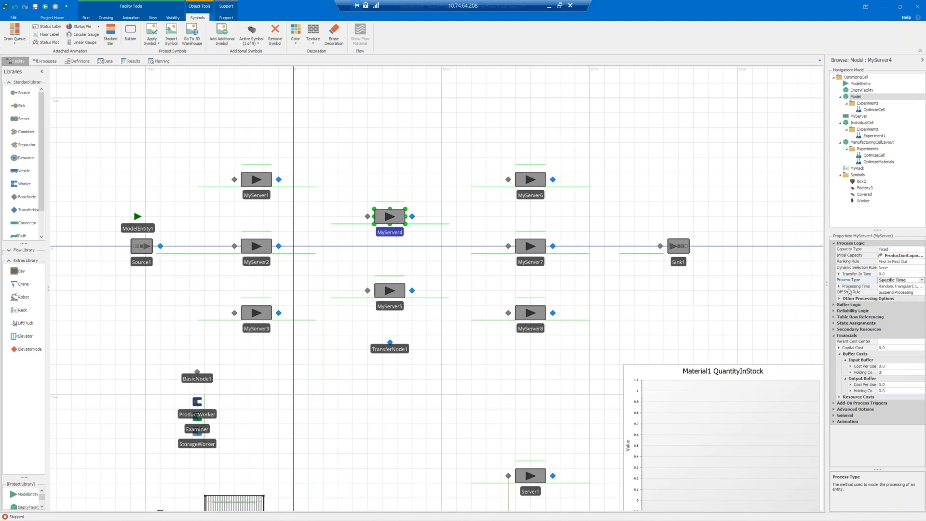
- Browse the Random distributions offered for MyServer4's processing time, discard the expression edit and undo the process type change
{"action": "left_click", "coordinate": [900, 286]}
{"action": "left_click", "coordinate": [921, 286]}
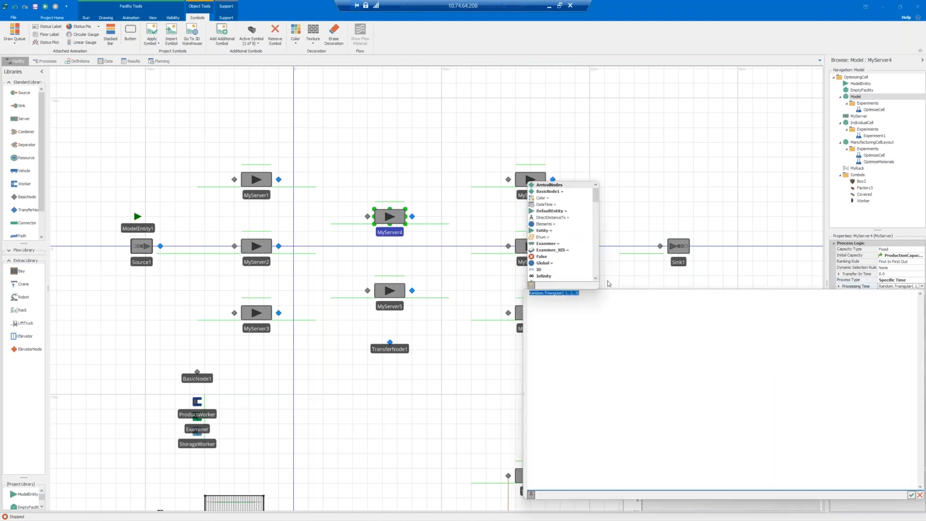
{"action": "mouse_move", "coordinate": [599, 297]}
{"action": "left_mouse_down"}
{"action": "mouse_move", "coordinate": [502, 296]}
{"action": "mouse_move", "coordinate": [613, 300]}
{"action": "left_mouse_up"}
{"action": "left_click", "coordinate": [601, 293]}
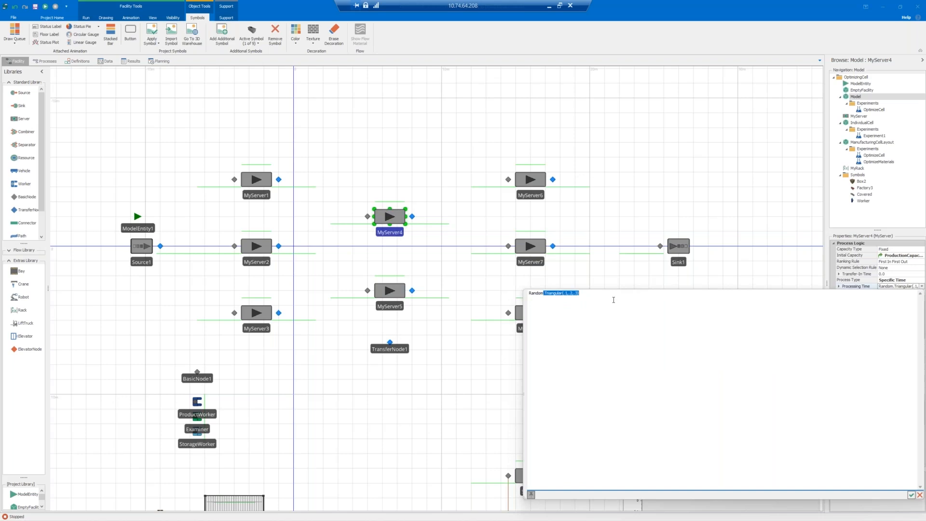
{"action": "key", "text": "BackSpace"}
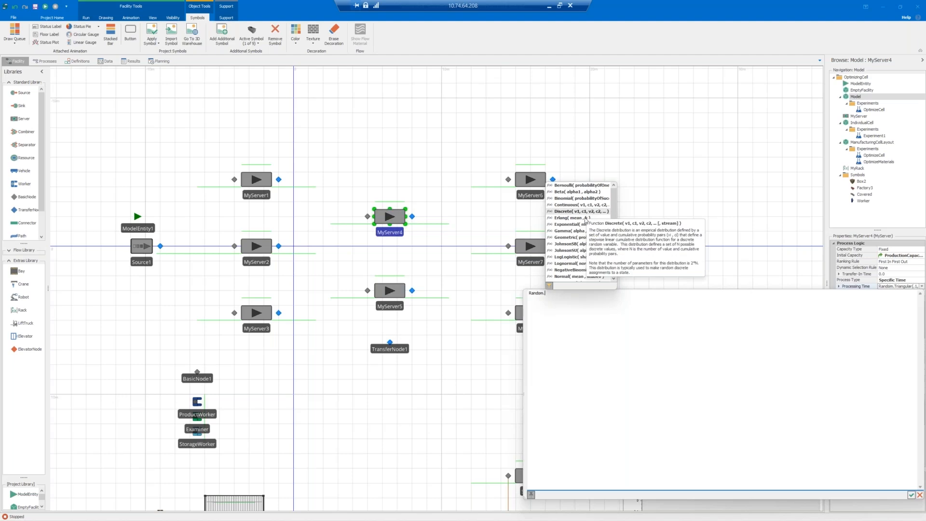
{"action": "scroll", "coordinate": [585, 269], "scroll_direction": "down", "scroll_amount": 1}
{"action": "scroll", "coordinate": [583, 261], "scroll_direction": "down", "scroll_amount": 1}
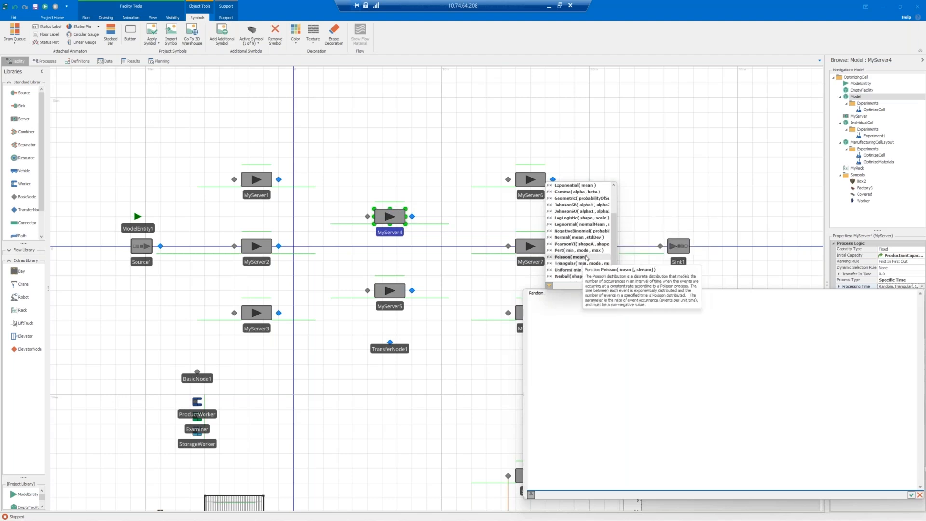
{"action": "scroll", "coordinate": [596, 244], "scroll_direction": "up", "scroll_amount": 2}
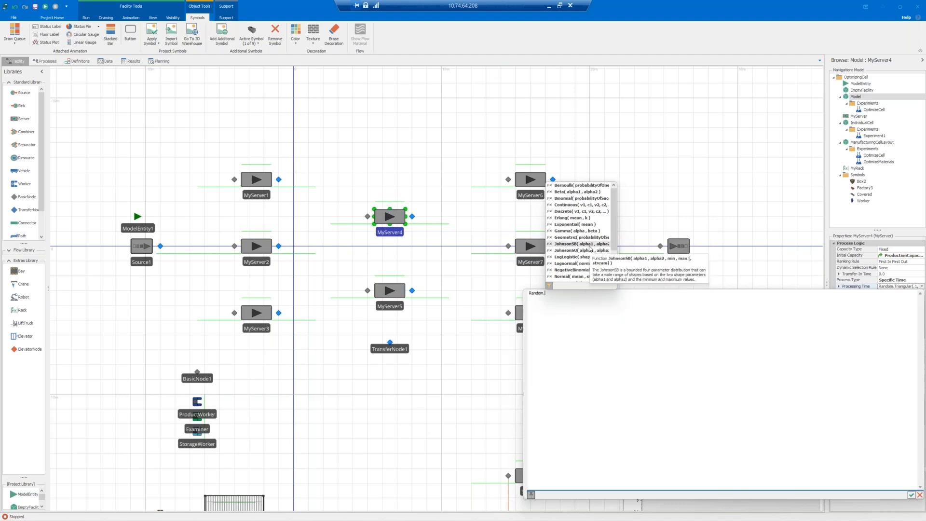
{"action": "scroll", "coordinate": [589, 251], "scroll_direction": "down", "scroll_amount": 2}
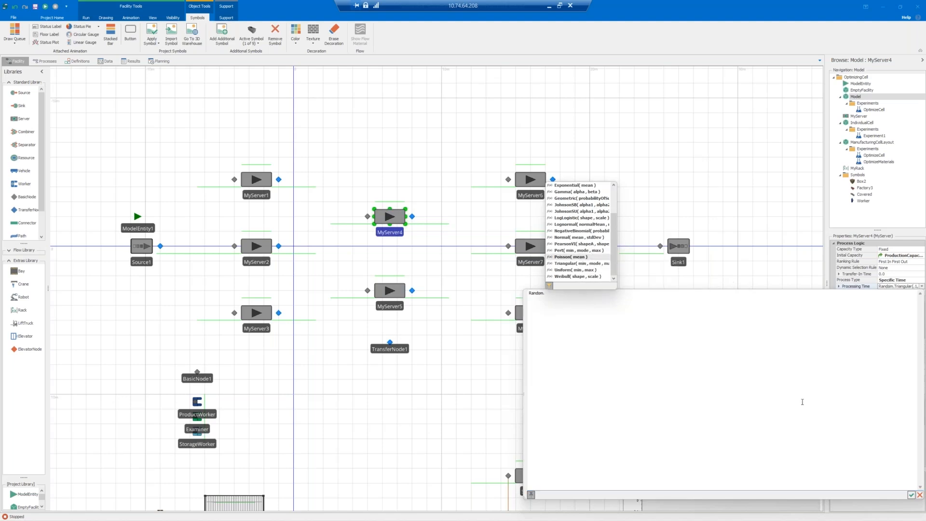
{"action": "left_click", "coordinate": [920, 495]}
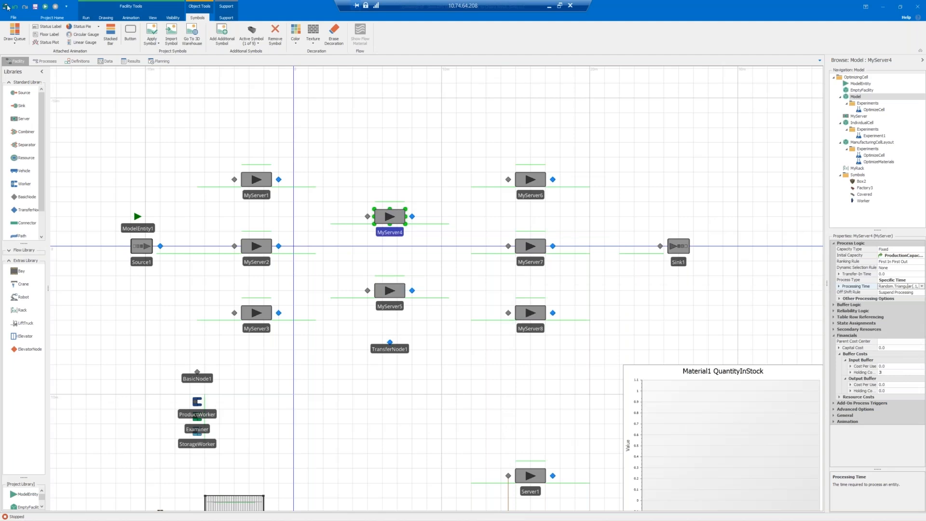
{"action": "left_click", "coordinate": [15, 7]}
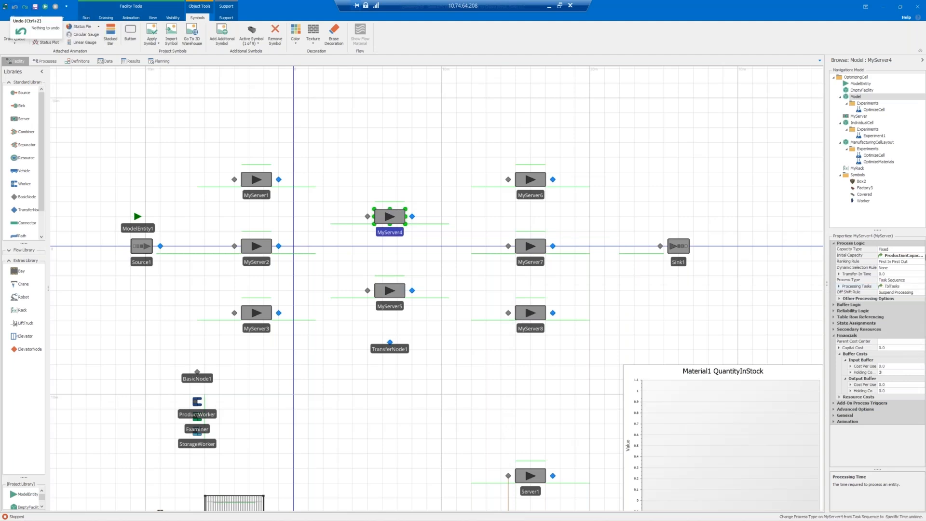
- Review the TblTasks table of the base Model and return to ManufacturingCellLayout's OptimizeMaterials experiment
{"action": "left_click", "coordinate": [108, 62]}
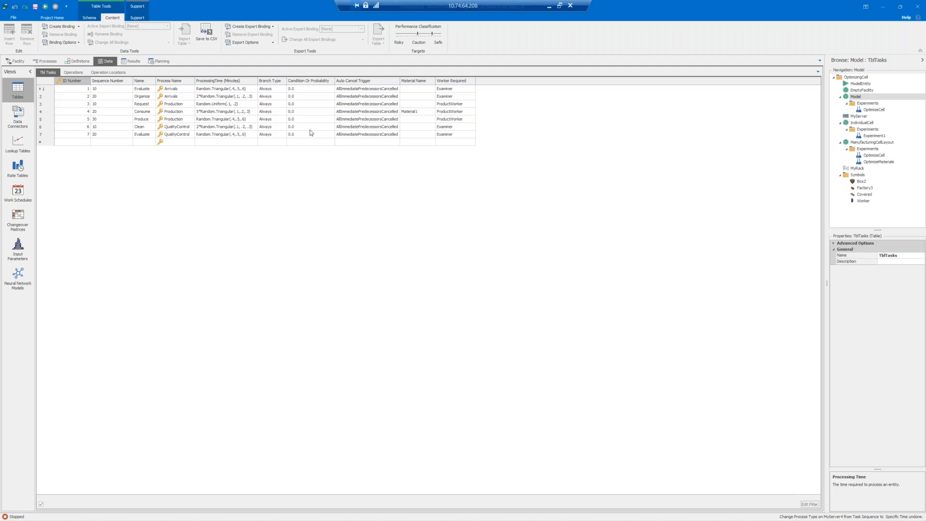
{"action": "left_click", "coordinate": [859, 143]}
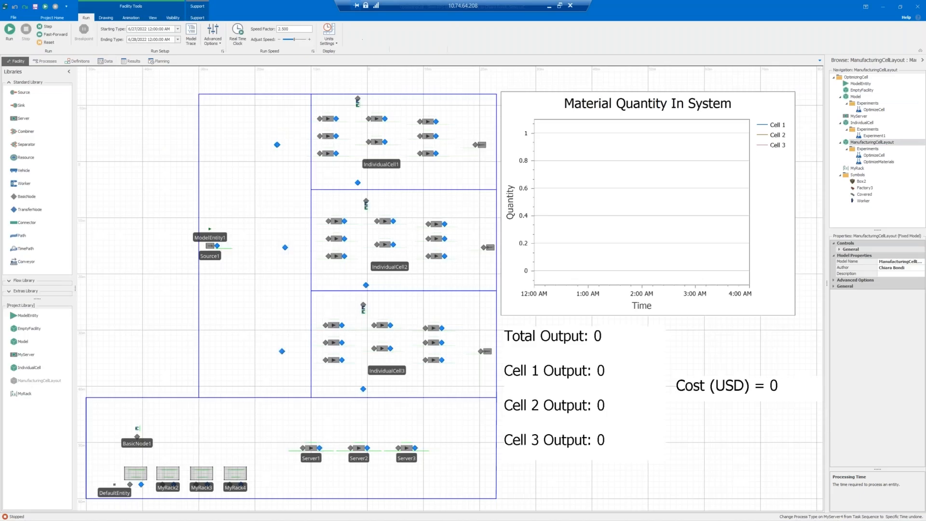
{"action": "left_click", "coordinate": [880, 162]}
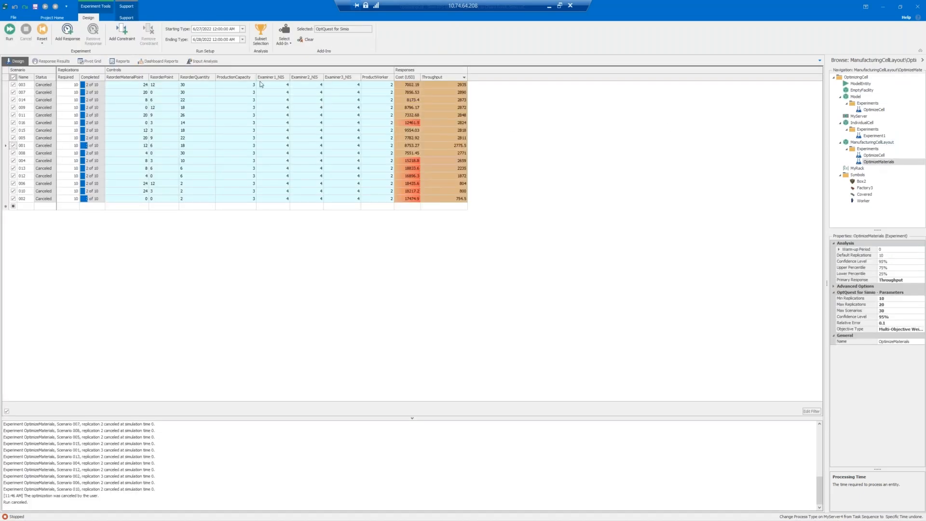
- Add a constraint to ManufacturingCellLayout's OptimizeCell experiment and show the constraint's properties
{"action": "left_click", "coordinate": [874, 156]}
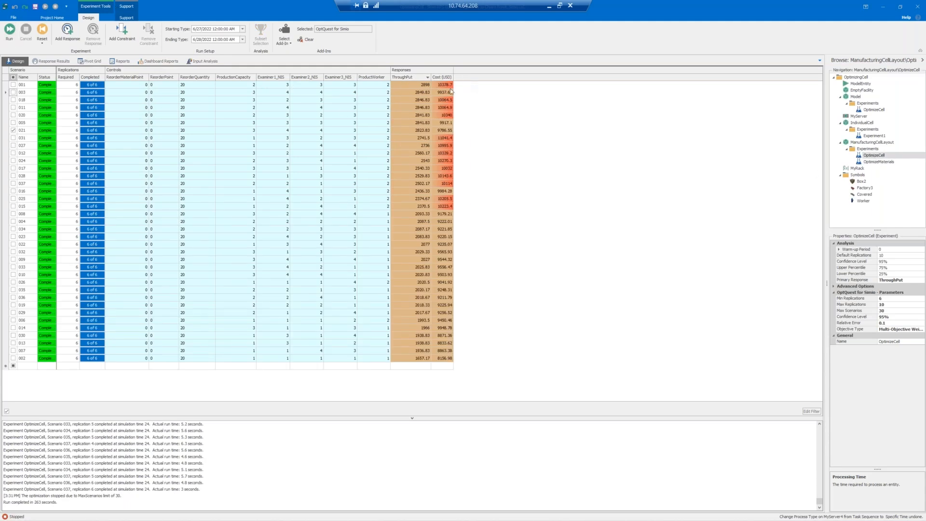
{"action": "left_click", "coordinate": [487, 101]}
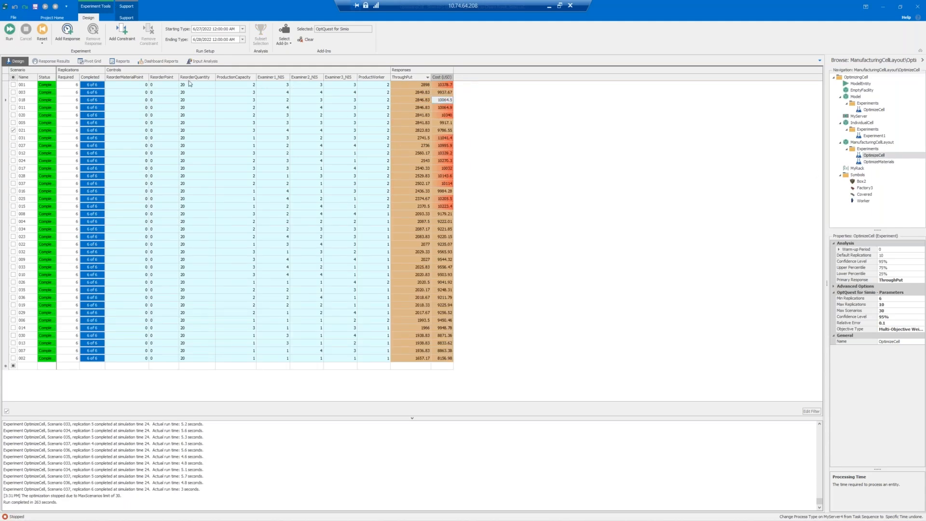
{"action": "left_click", "coordinate": [124, 42]}
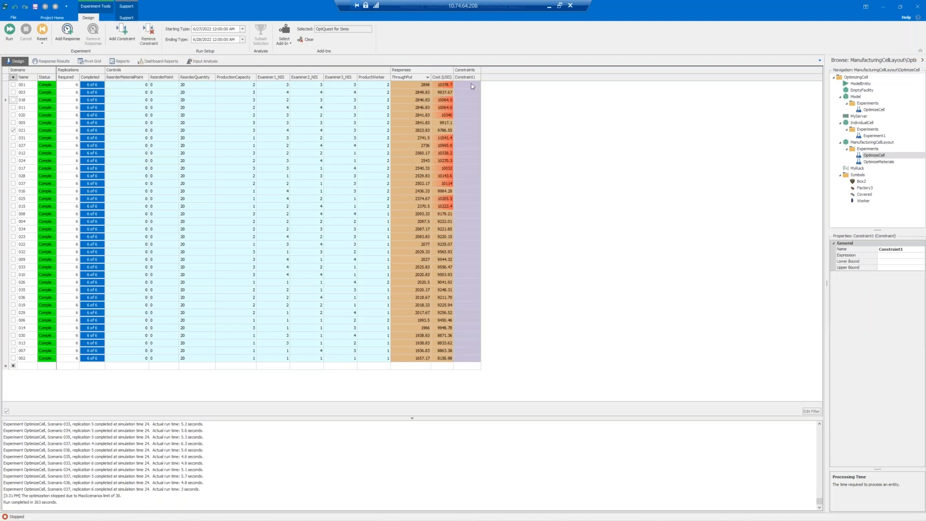
{"action": "left_click", "coordinate": [470, 77]}
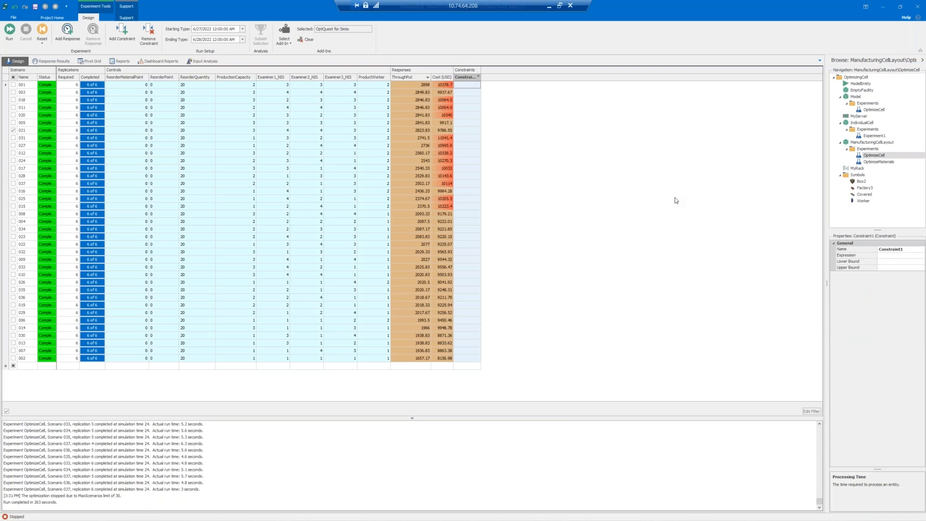
- Open the new constraint's expression editor, close it without entering an expression, and reselect the constraint's column
{"action": "left_click", "coordinate": [900, 255]}
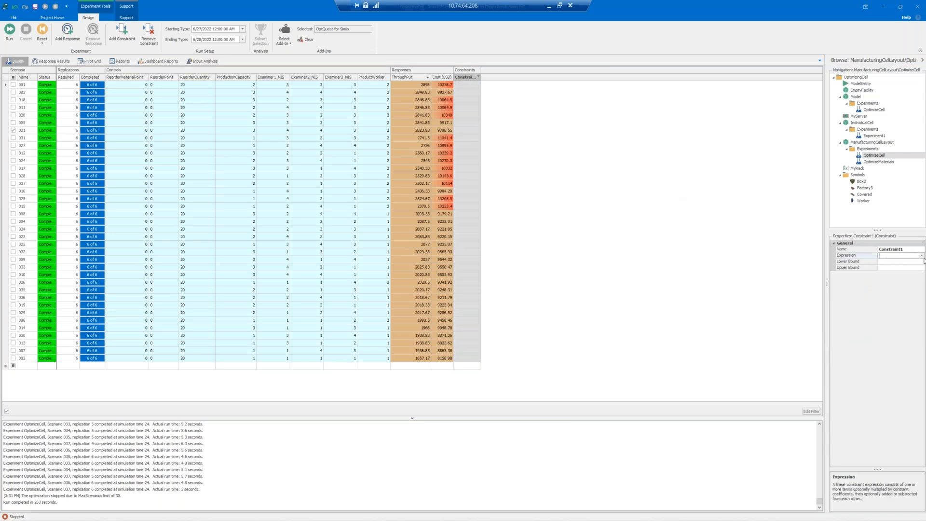
{"action": "left_click", "coordinate": [921, 255]}
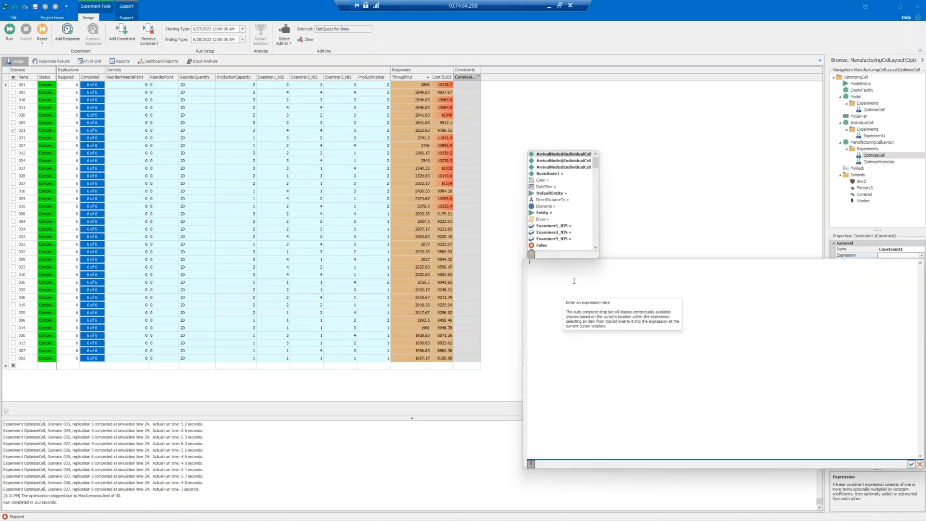
{"action": "left_click", "coordinate": [536, 264]}
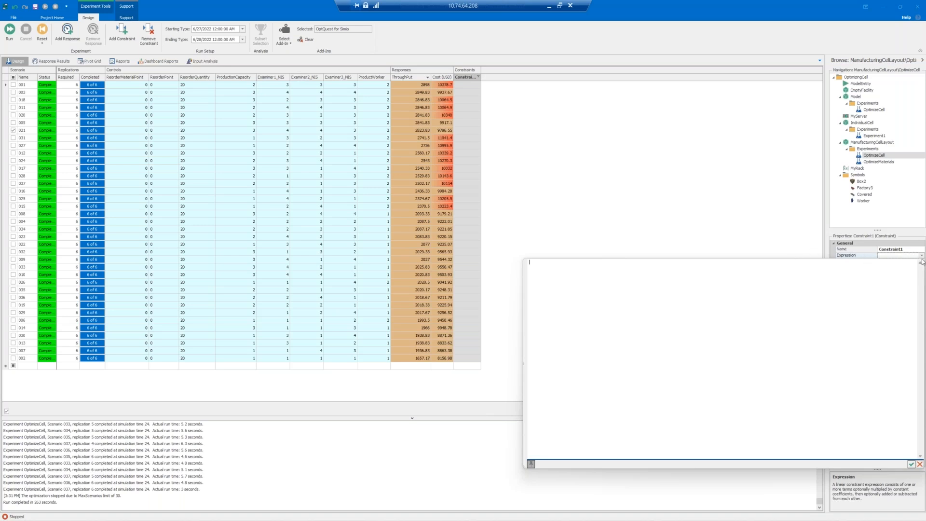
{"action": "left_click", "coordinate": [918, 465]}
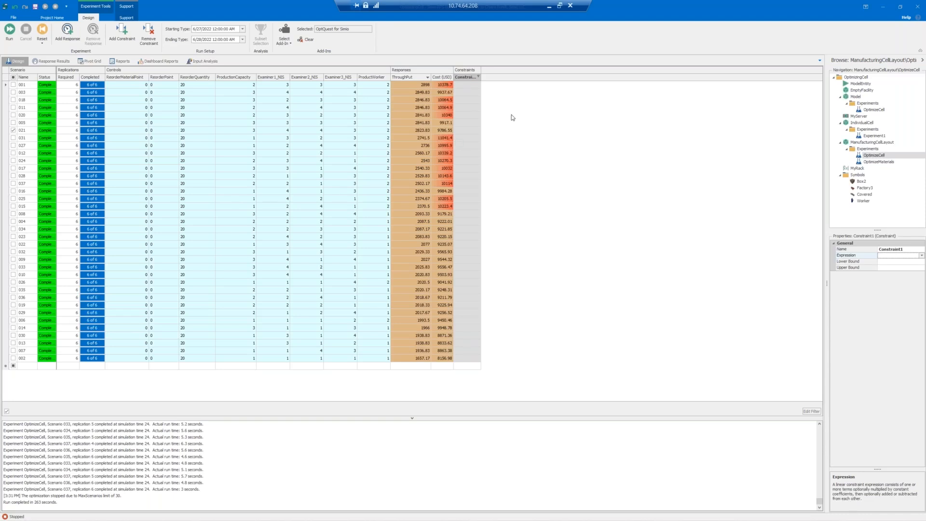
{"action": "left_click", "coordinate": [473, 77]}
{"action": "left_click", "coordinate": [473, 78]}
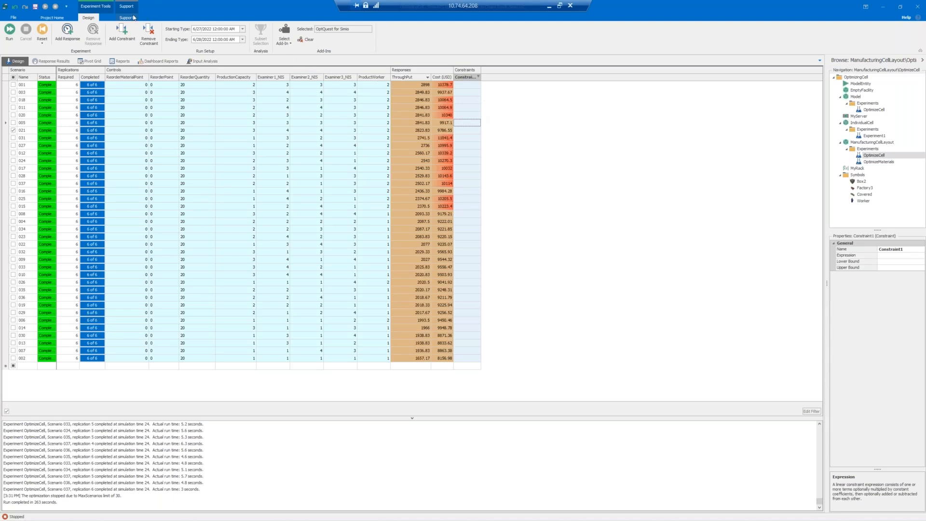
- Show the available Simio support resources and return to the OptimizeCell constraint column
{"action": "left_click", "coordinate": [132, 18]}
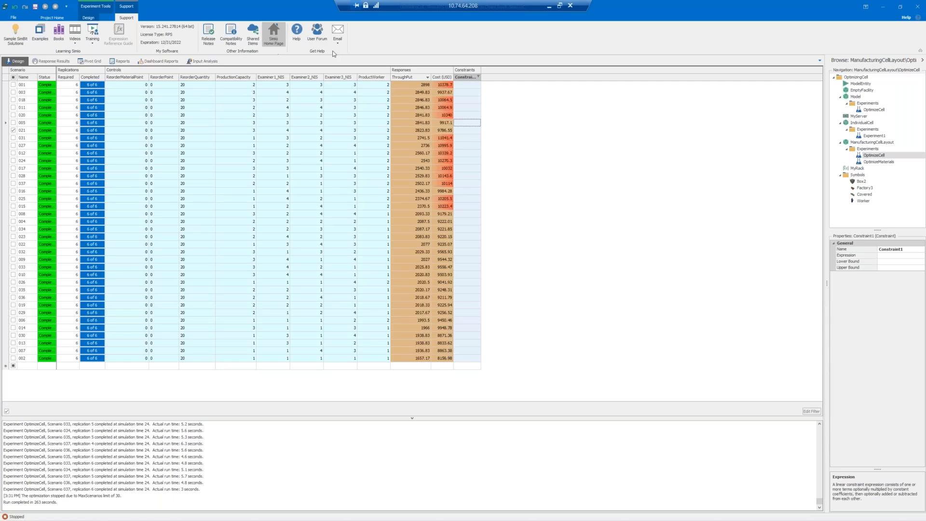
{"action": "left_click", "coordinate": [538, 159]}
{"action": "left_click", "coordinate": [467, 76]}
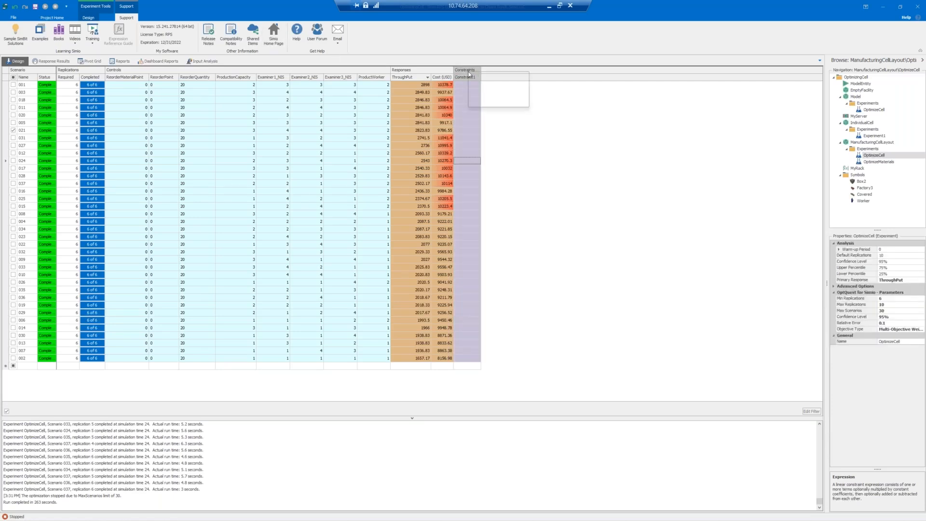
{"action": "right_click", "coordinate": [469, 73]}
{"action": "left_click", "coordinate": [466, 78]}
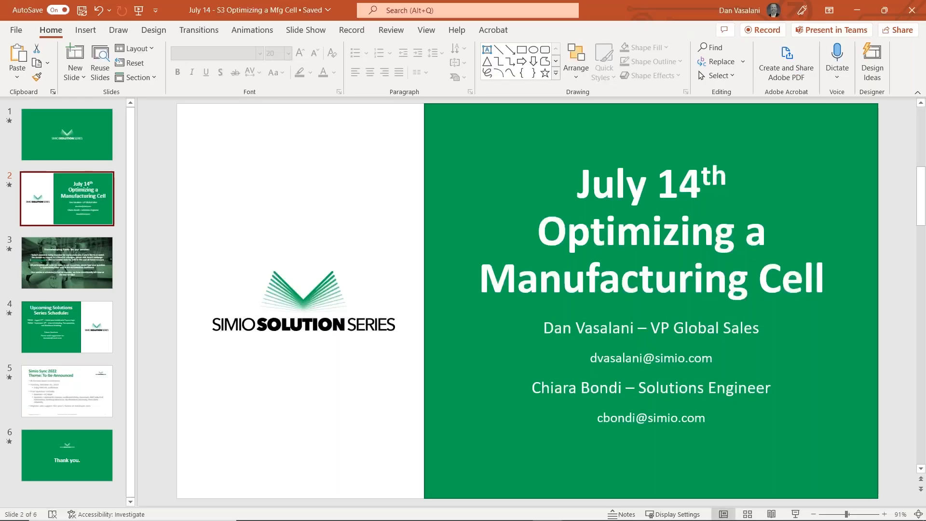
- Switch to PowerPoint, start the slide show from slide 2 and open the presenter display settings
{"action": "left_click", "coordinate": [795, 514]}
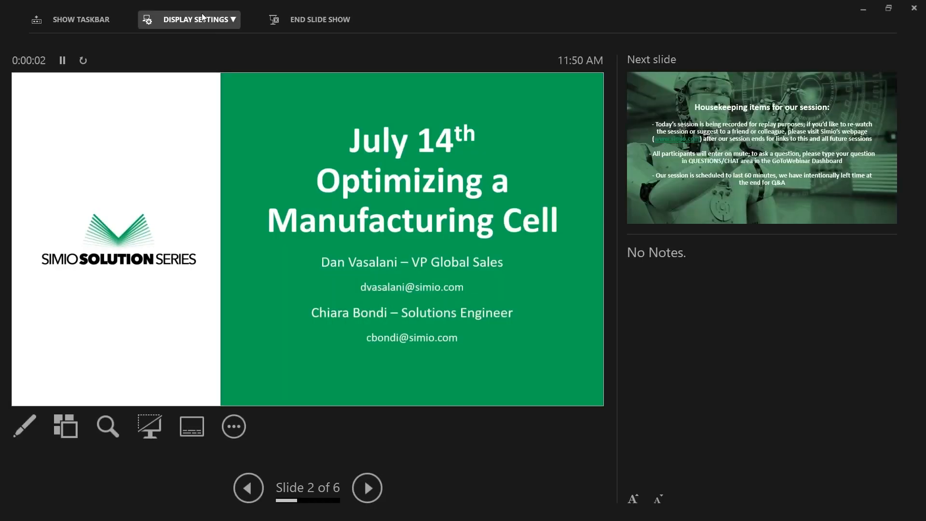
{"action": "left_click", "coordinate": [202, 13]}
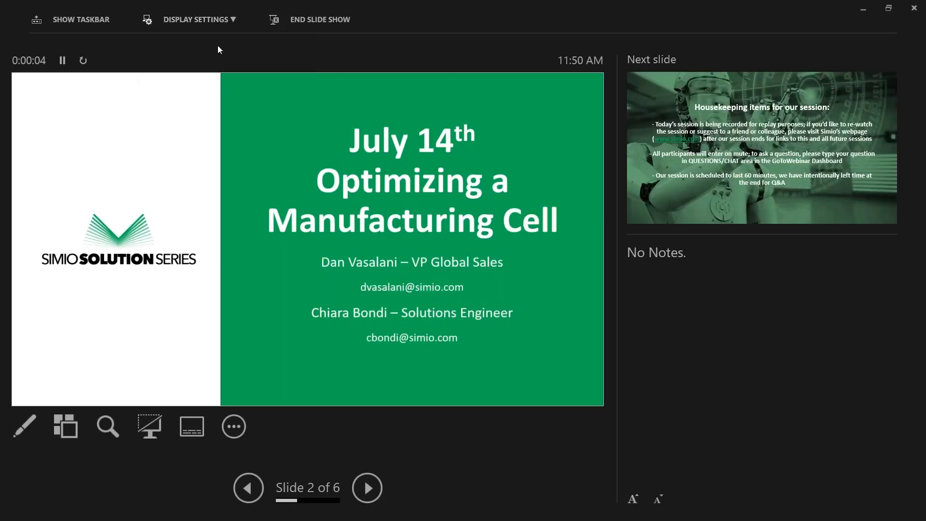